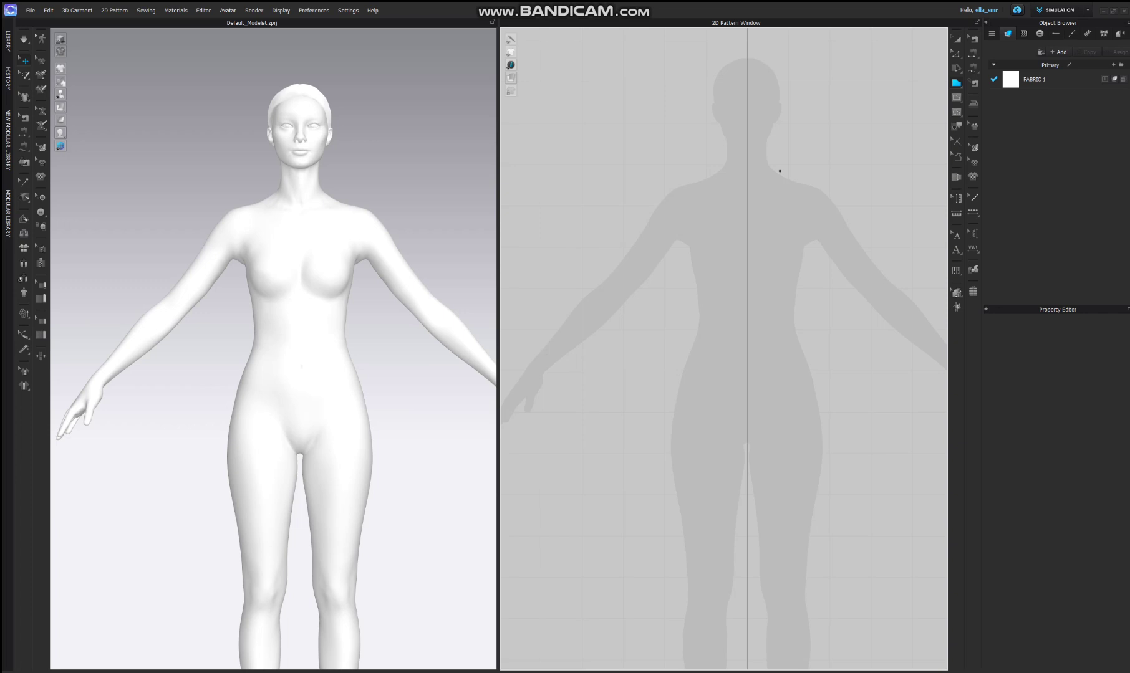
Step: Draw a closed half-bodice pattern over the avatar silhouette with curved neckline, armhole and side seam, about 46 cm centre front and 20 cm hem
left_click(779, 171)
left_click(747, 192)
left_click(755, 250)
left_click(747, 384)
left_click(830, 384)
left_click_drag(797, 322, 796, 297)
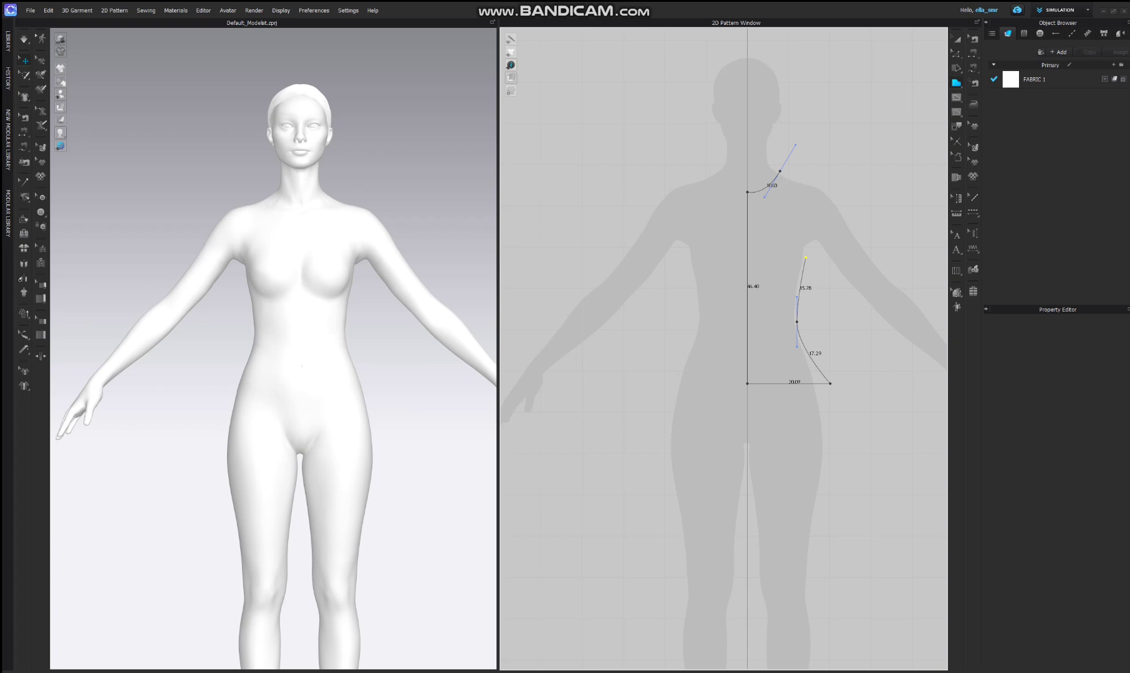
left_click(806, 254)
left_click_drag(789, 228, 788, 211)
left_click(805, 185)
left_click(779, 172)
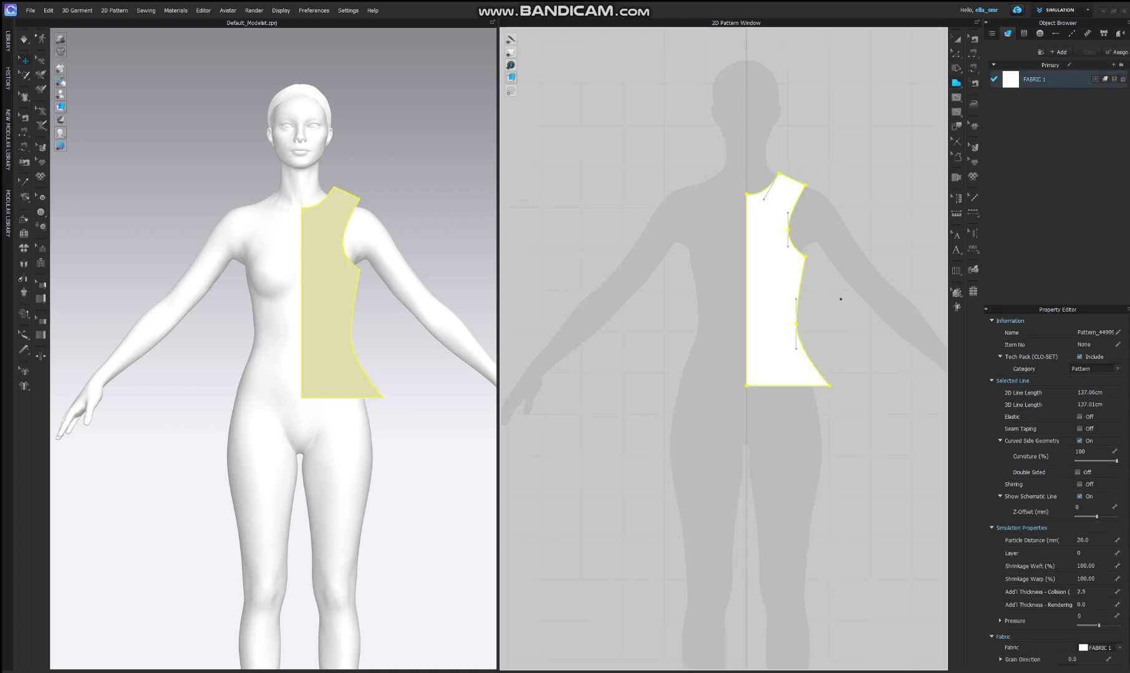
Step: Reshape the half-bodice side seam by straightening its lower curve, bringing the hem corner inward and shifting the waist point slightly outward
scroll(805, 346, "up", 3)
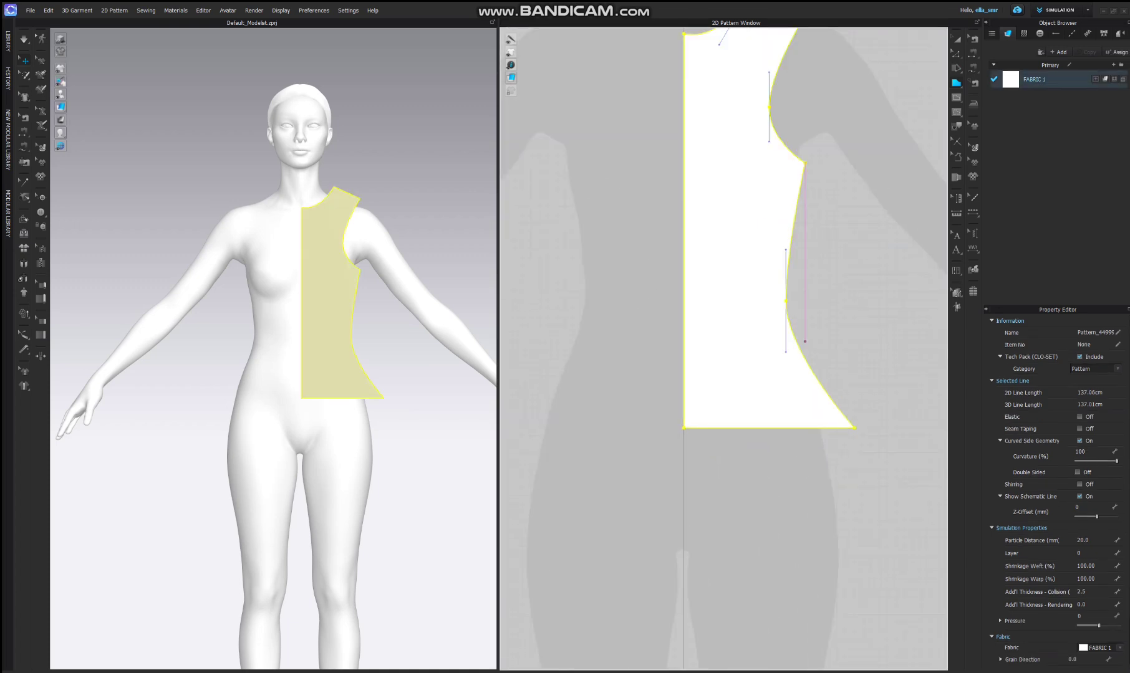
left_click(956, 54)
key("Escape")
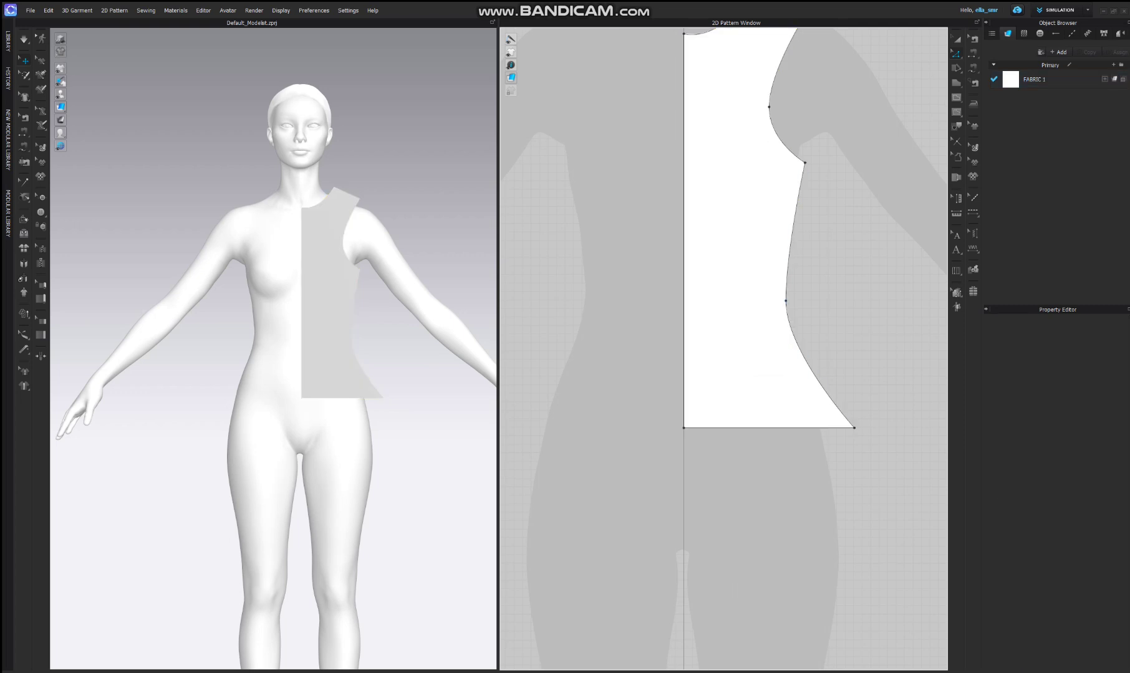
left_click(786, 301)
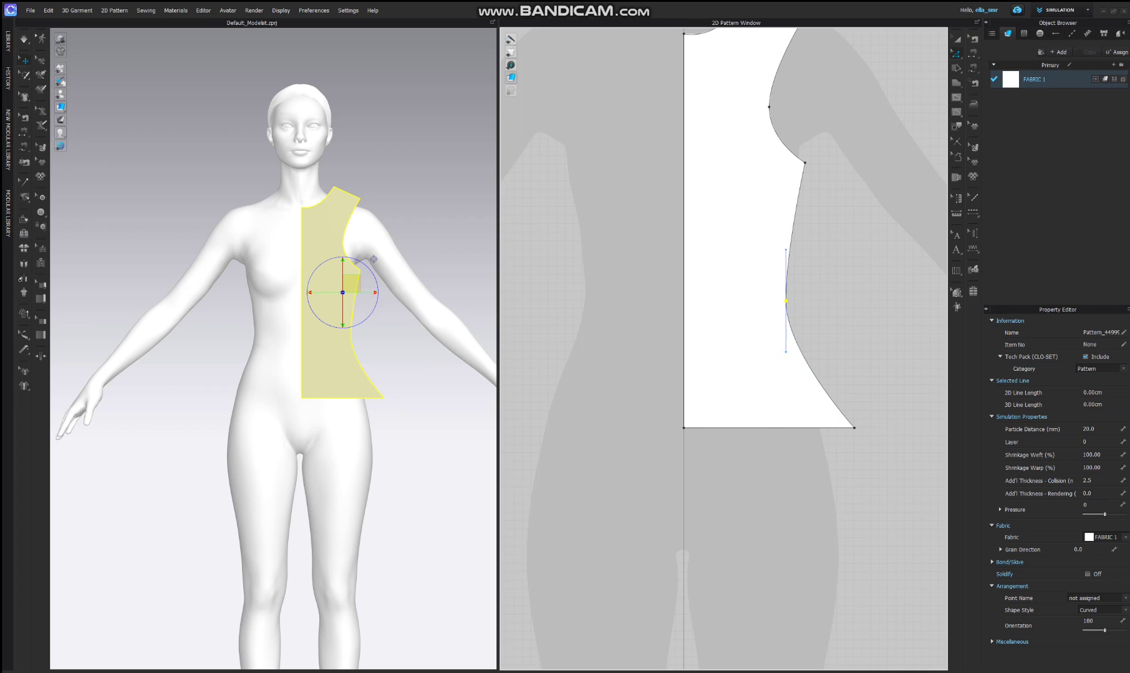
left_click_drag(785, 353, 789, 316)
left_click(832, 349)
left_click_drag(854, 428, 831, 425)
left_click(855, 386)
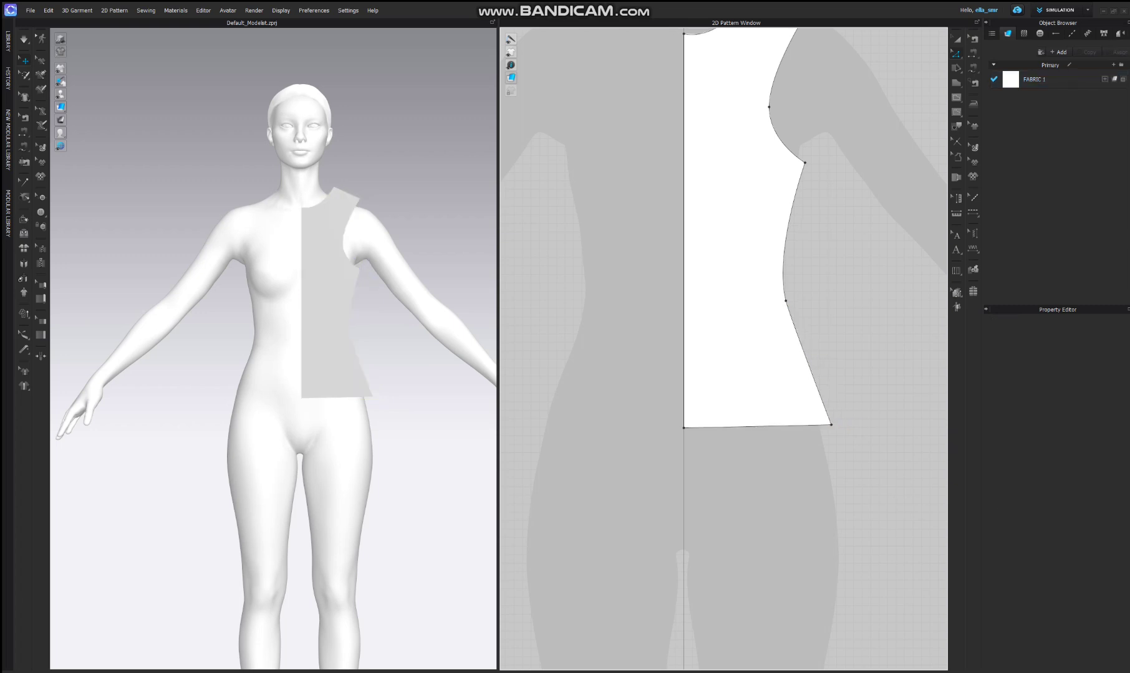
left_click_drag(786, 301, 792, 301)
scroll(751, 430, "down", 3)
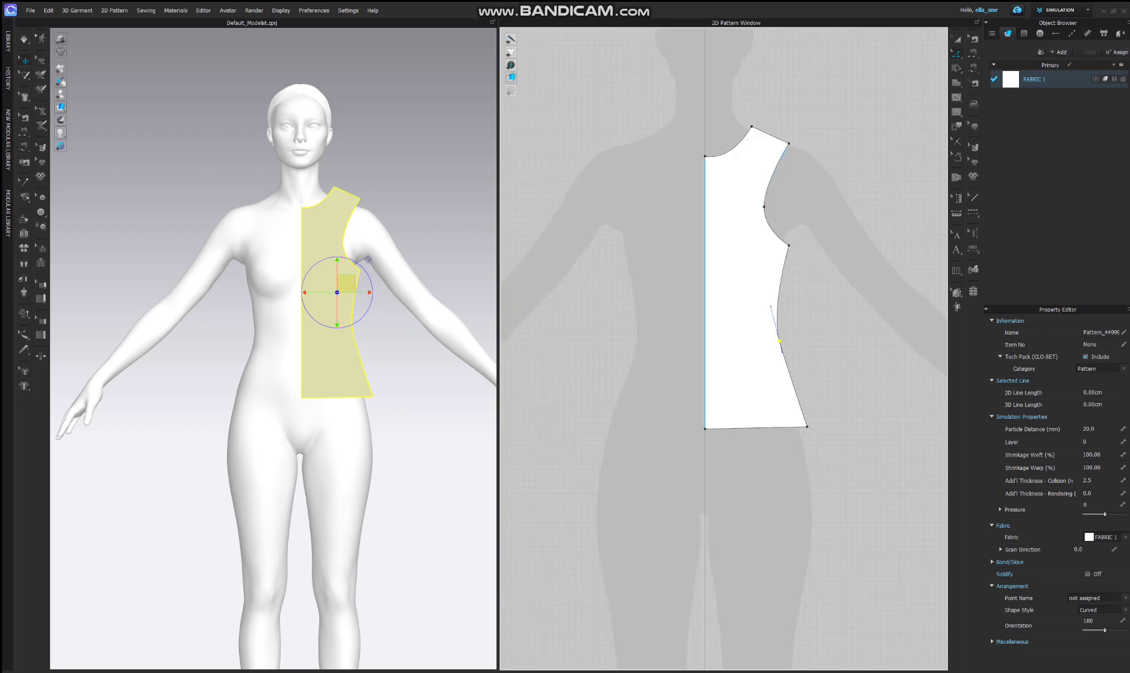
Step: Clone the half bodice as a symmetric pattern with sewing and place it across the centre line as the other front half
key("a")
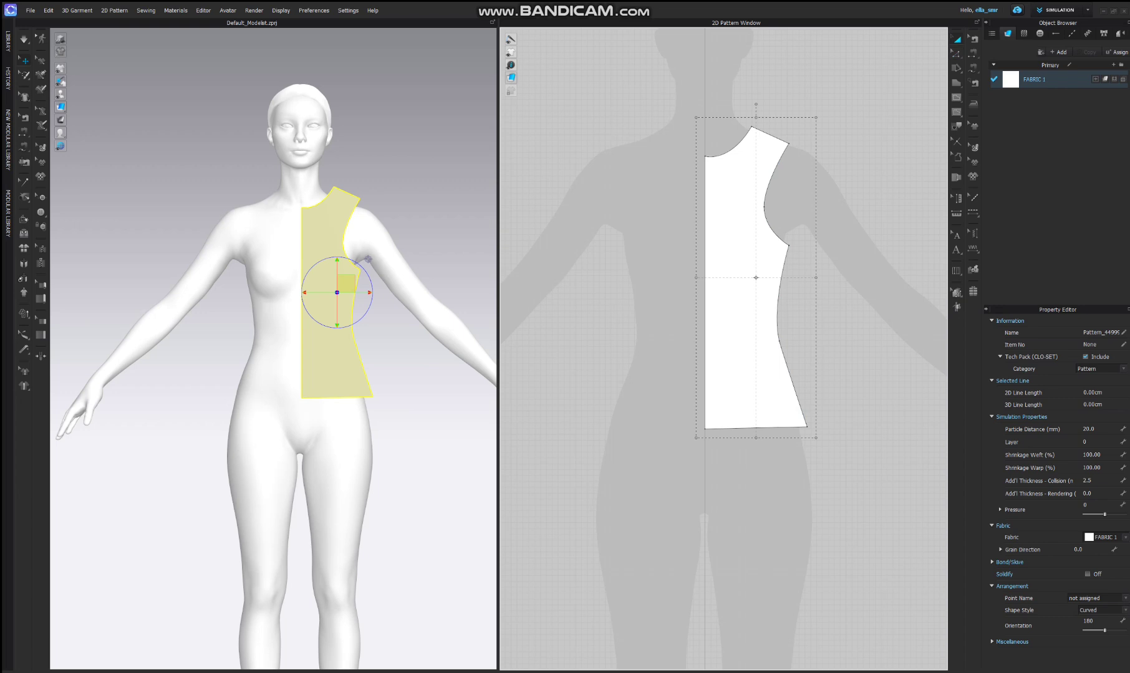
key("ctrl+a")
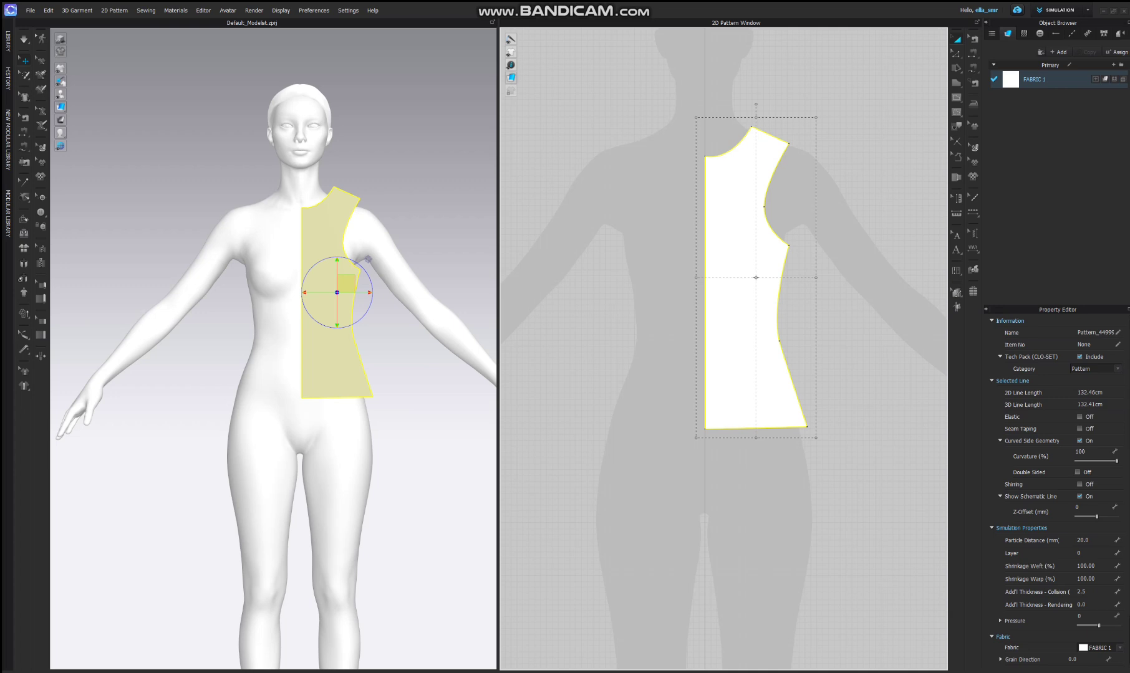
right_click(716, 223)
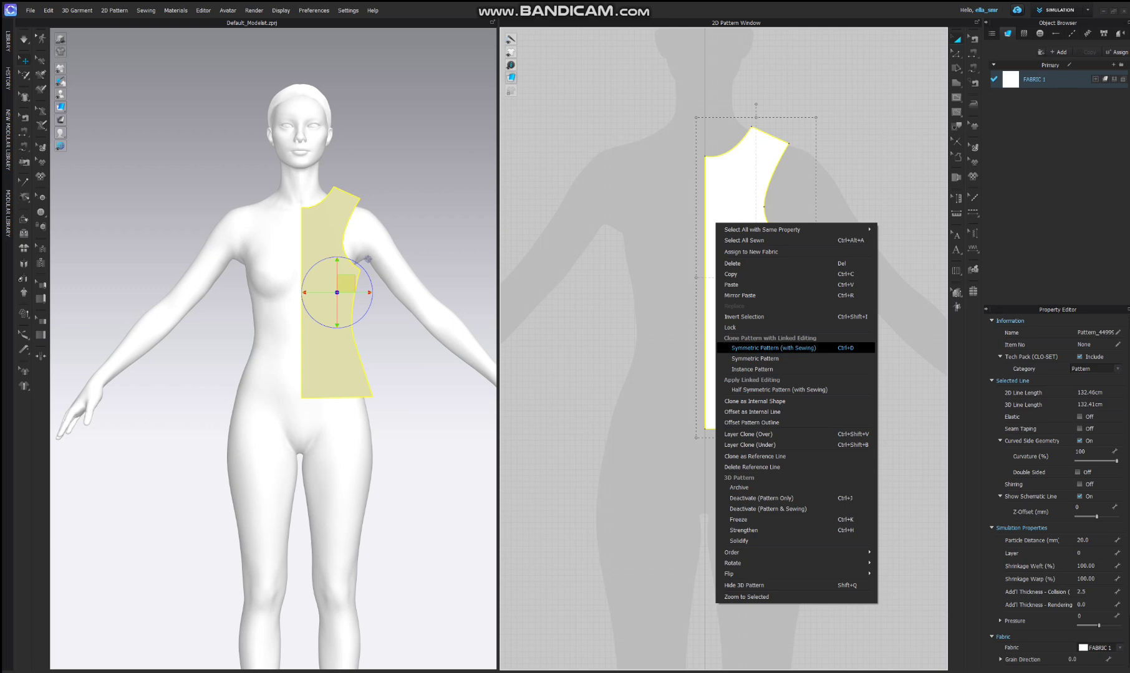
left_click(773, 348)
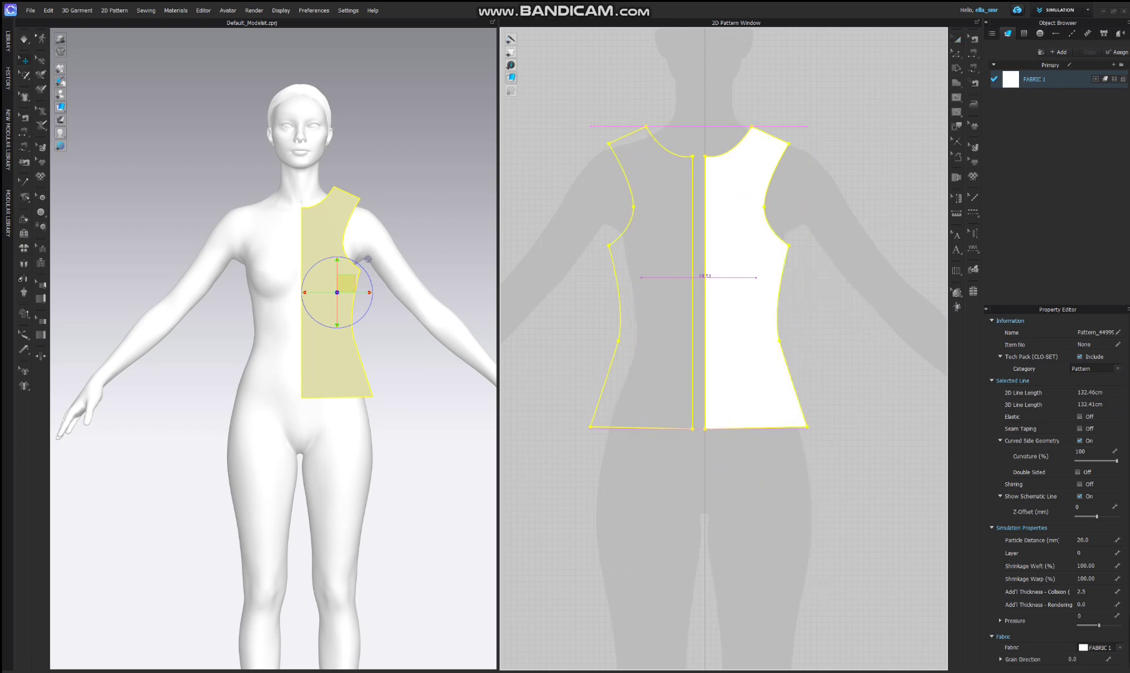
left_click(641, 278)
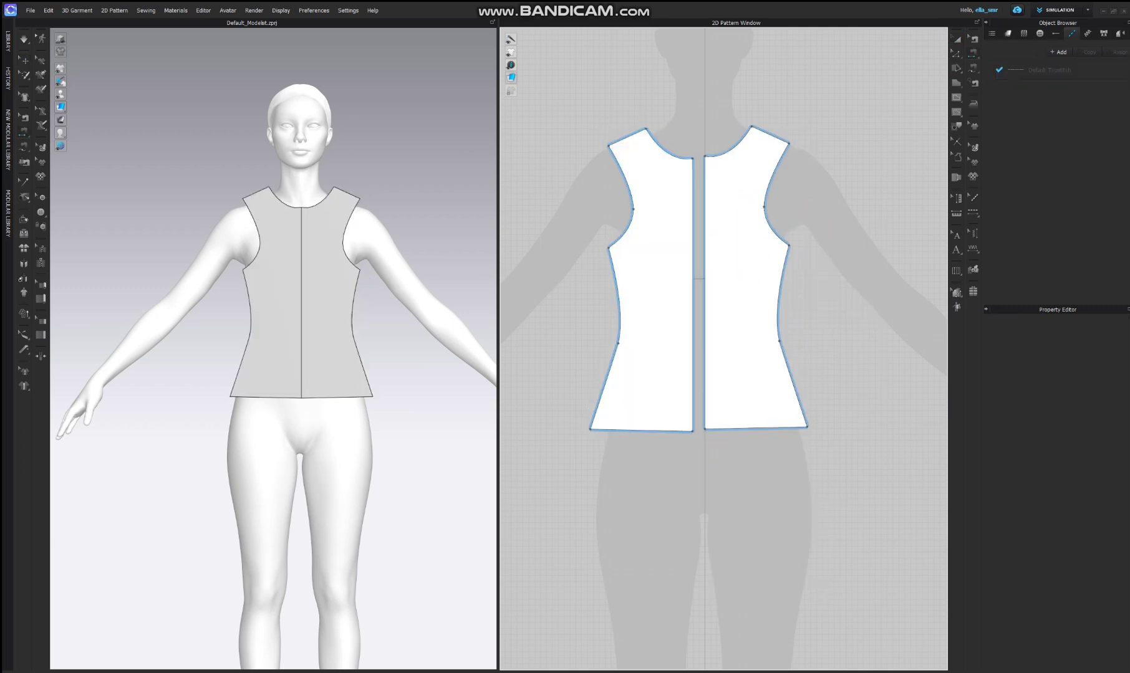
Step: Copy the original half bodice and mirror paste the copy beside the front pieces as a back half
scroll(888, 291, "down", 3)
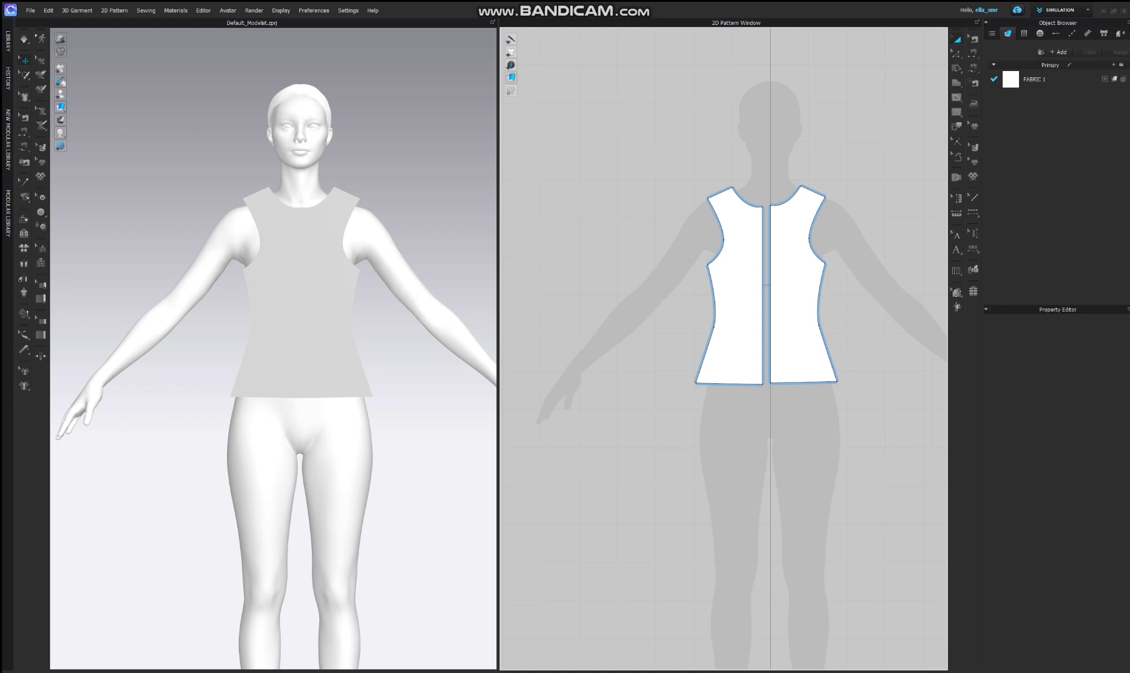
middle_click_drag(889, 292, 738, 270)
left_click(650, 261)
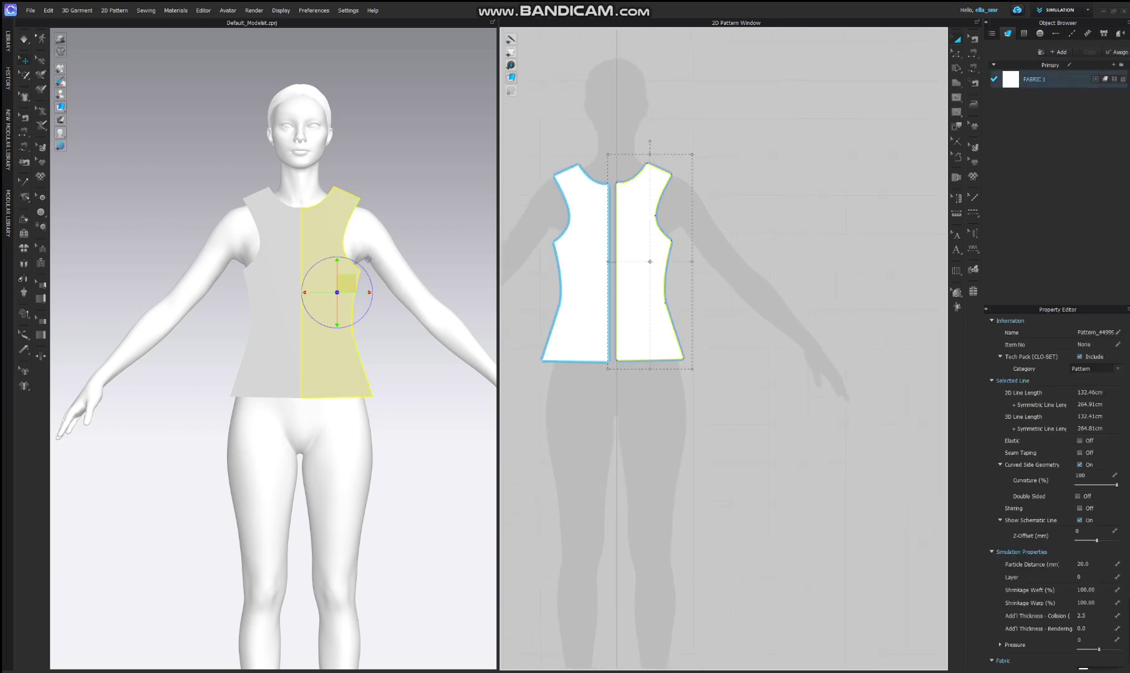
right_click(643, 257)
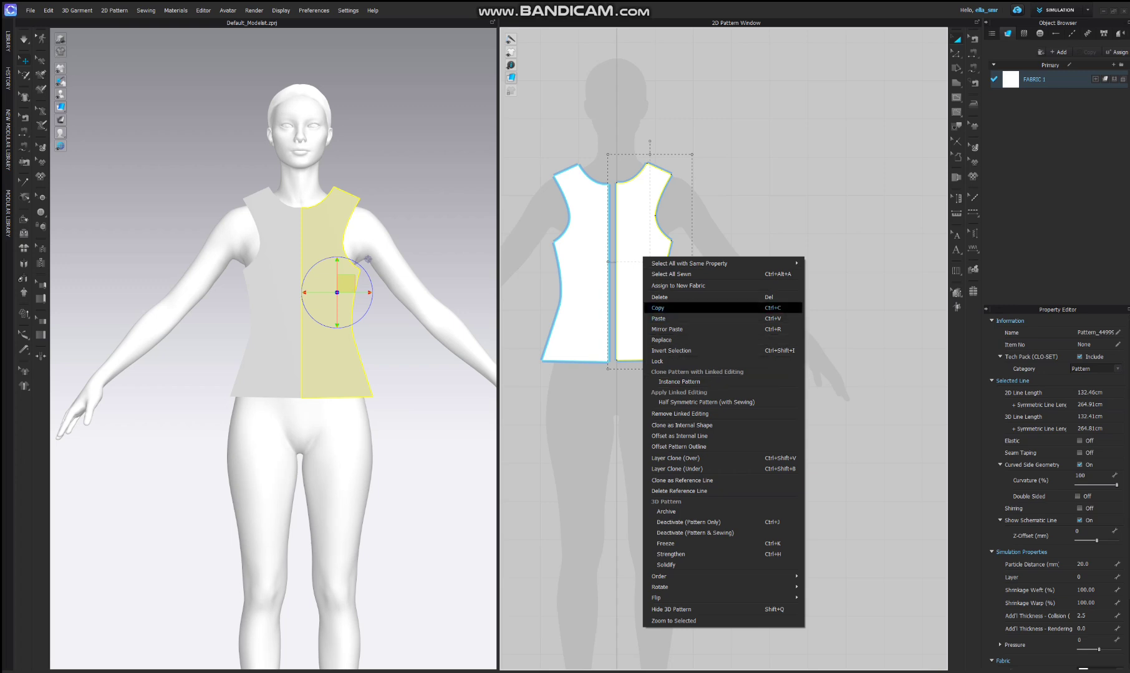
left_click(658, 308)
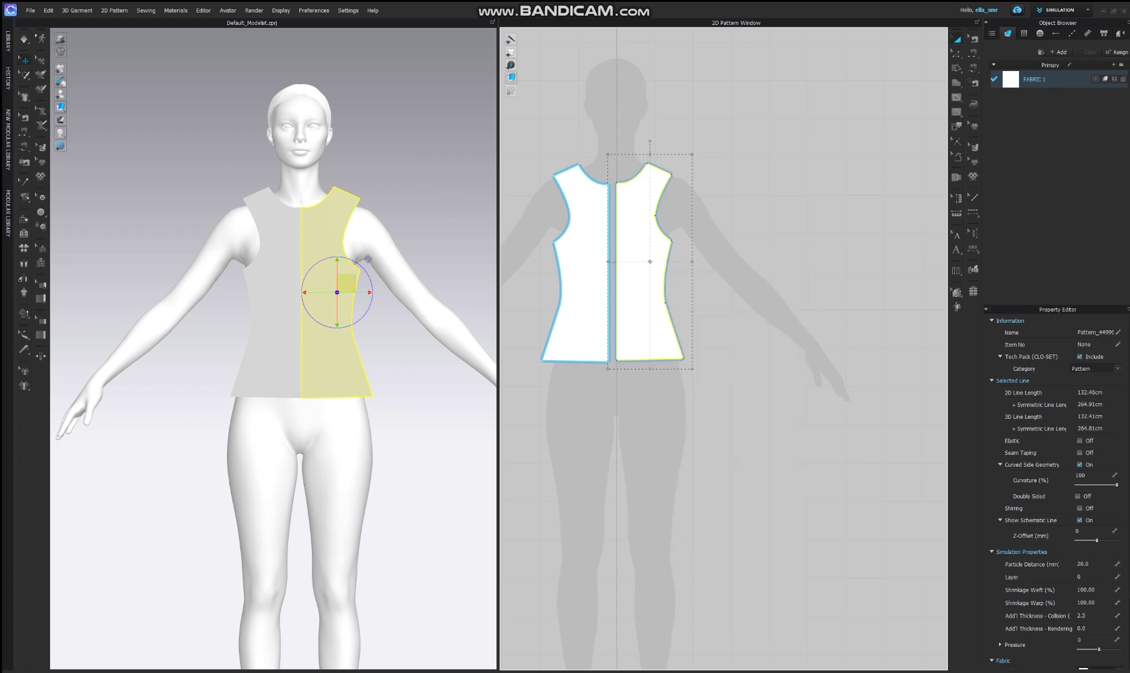
right_click(809, 243)
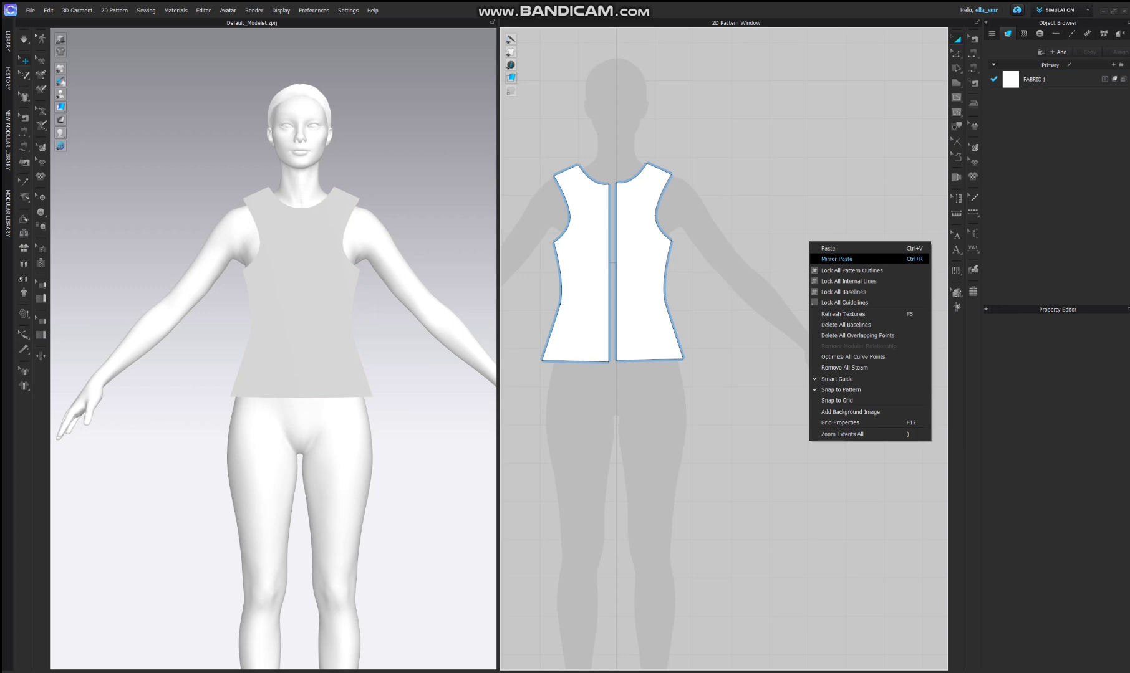
left_click(828, 248)
left_click(782, 265)
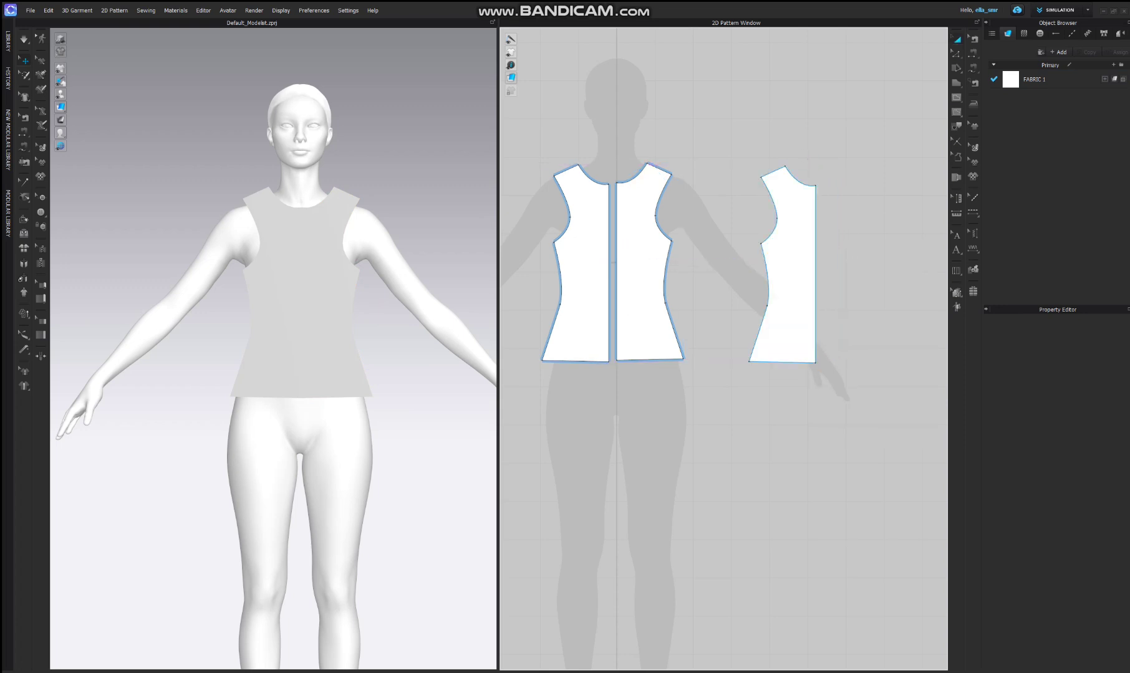
Step: Clone the pasted back half as a symmetric pattern with sewing and place it next to its original
left_click(781, 264)
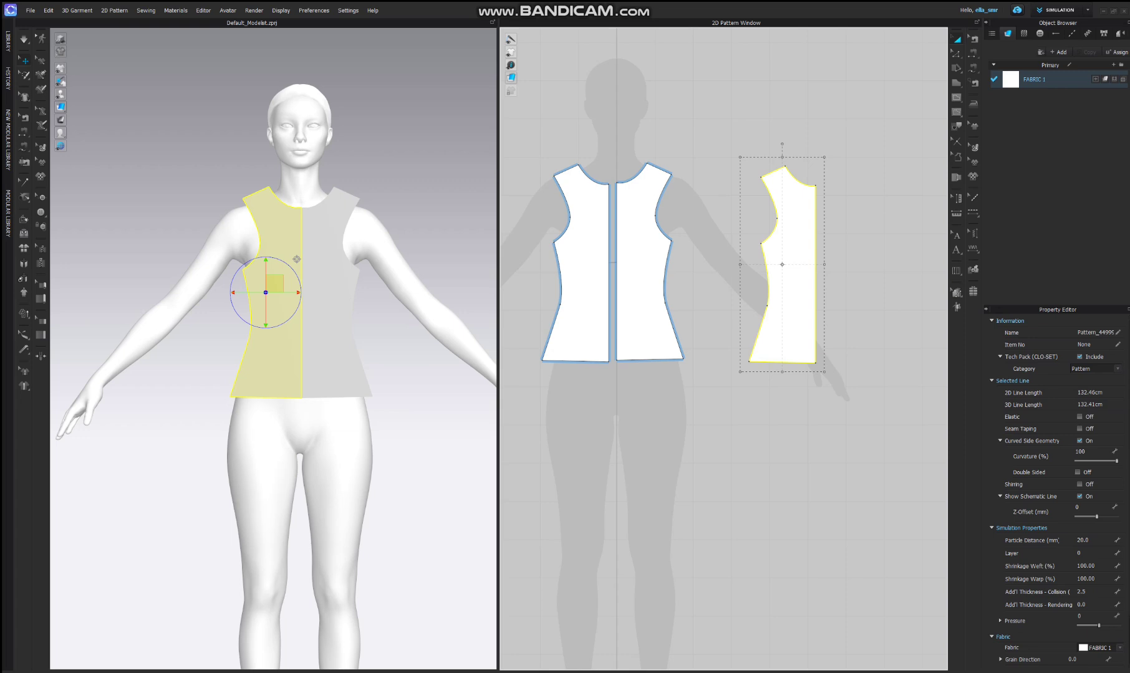
right_click(800, 258)
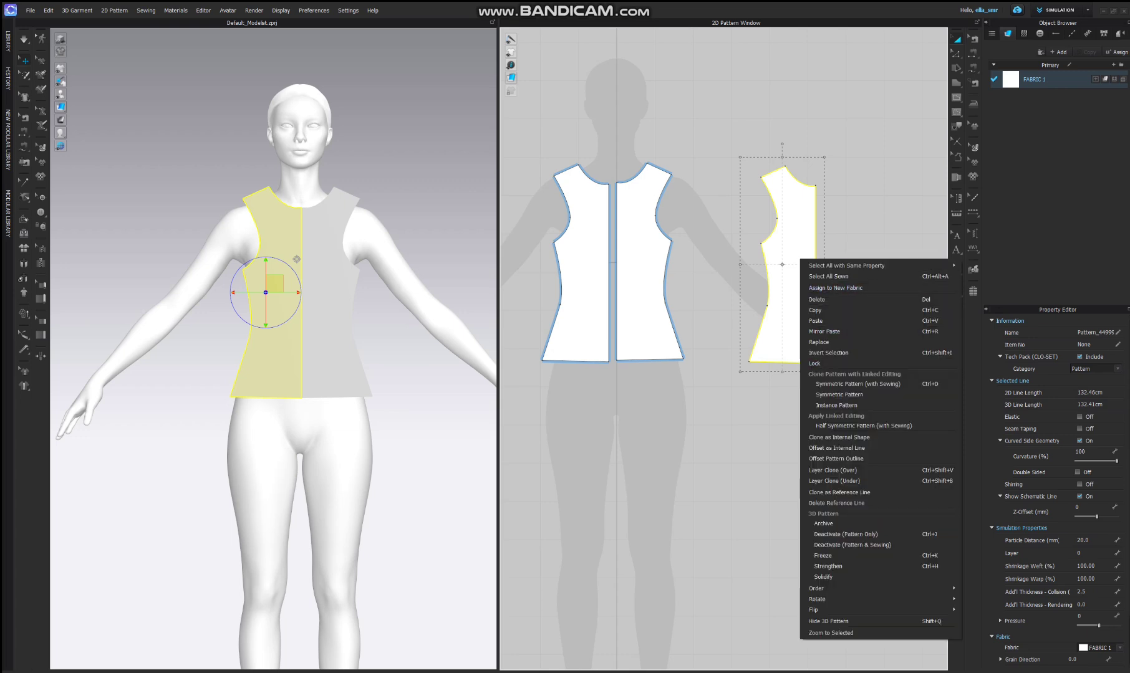
left_click(854, 384)
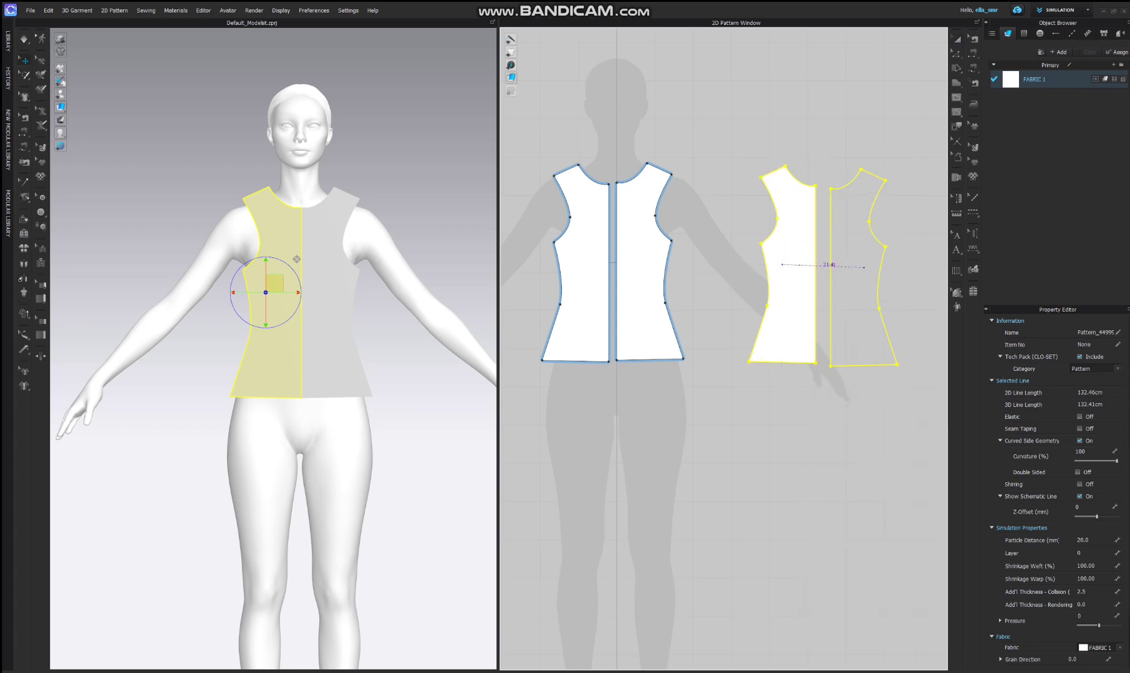
left_click(864, 266)
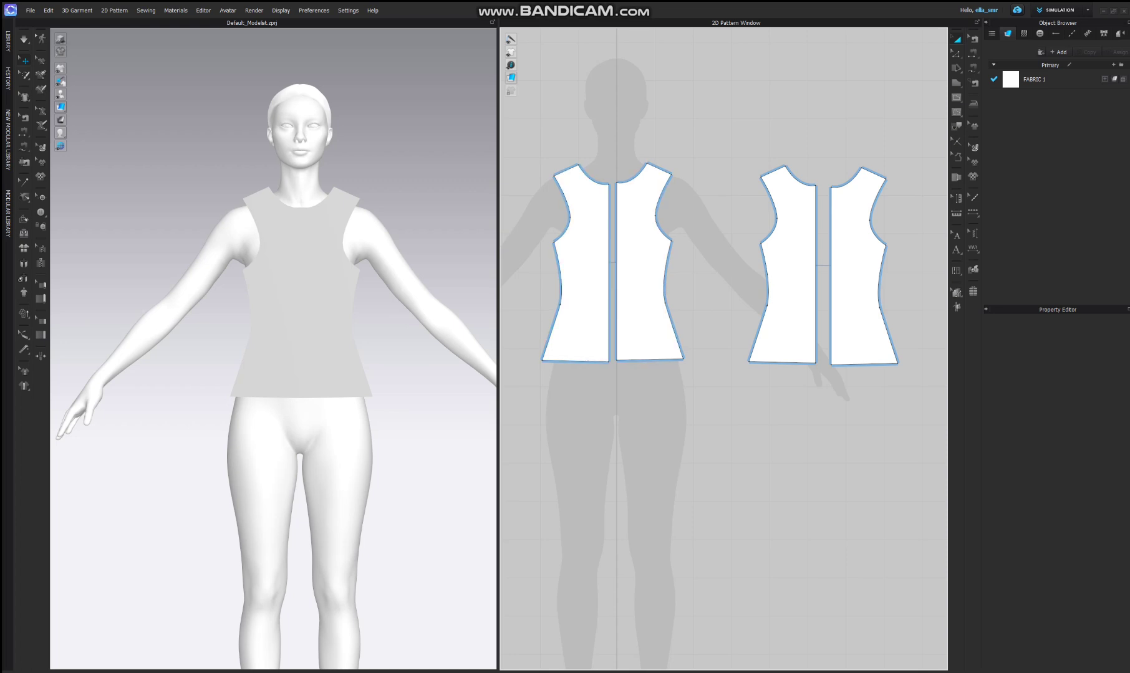
Step: Show the avatar's arrangement points and move the bodice pieces off the body to its side in 3D
mouse_move(60, 94)
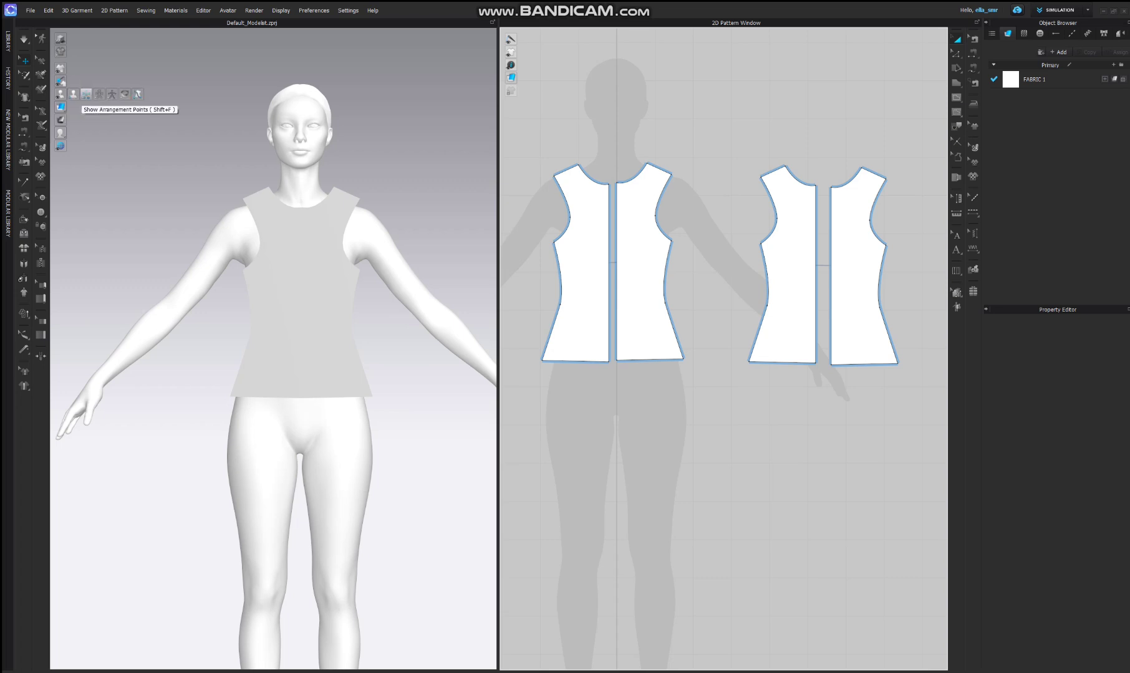
left_click(86, 94)
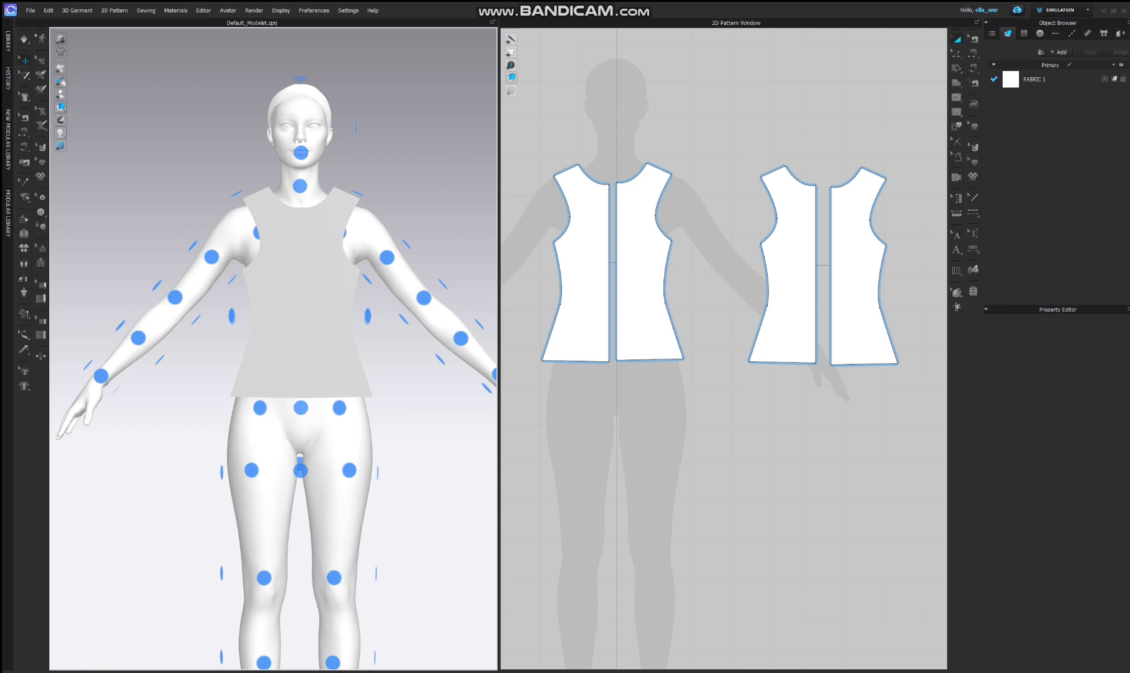
left_click_drag(309, 304, 99, 172)
left_click_drag(311, 329, 5, 266)
Step: Arrange the front bodice pieces on the avatar using the side arrangement point at bust level
left_click(581, 301)
left_click(799, 288)
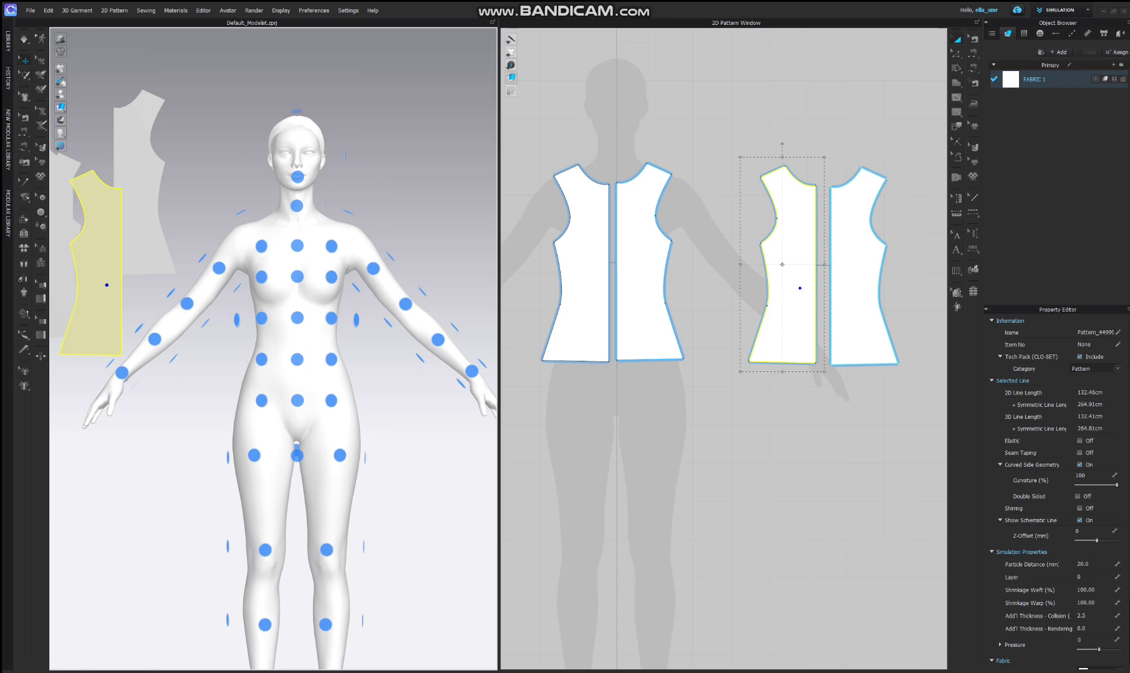
left_click(144, 182)
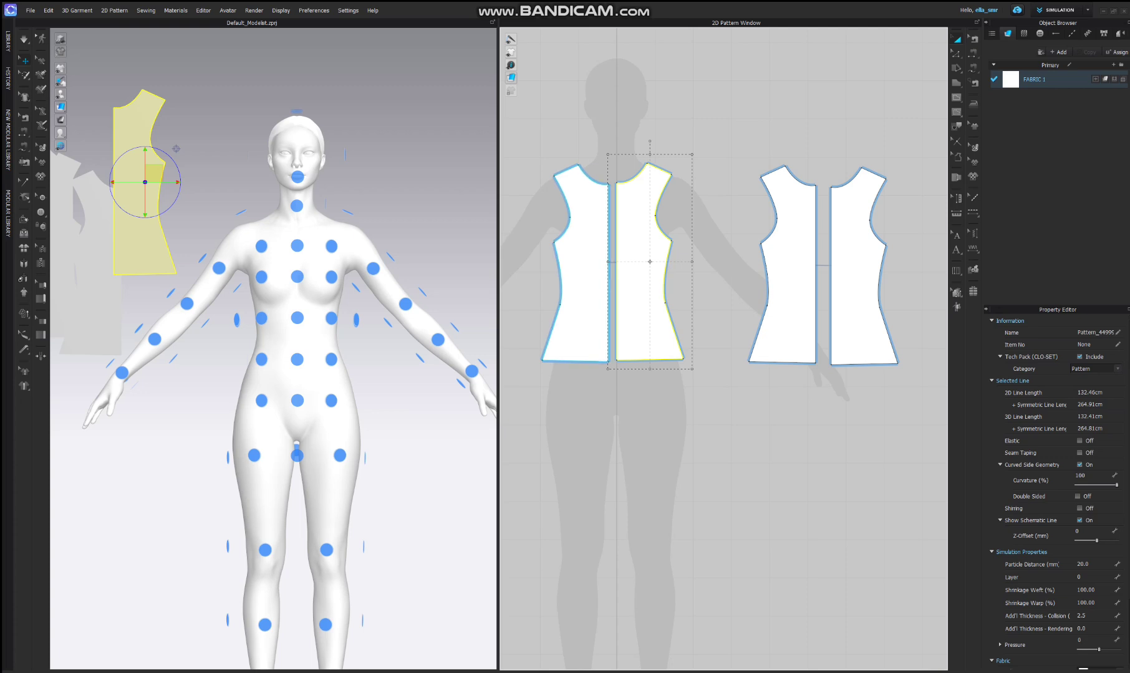
mouse_move(331, 276)
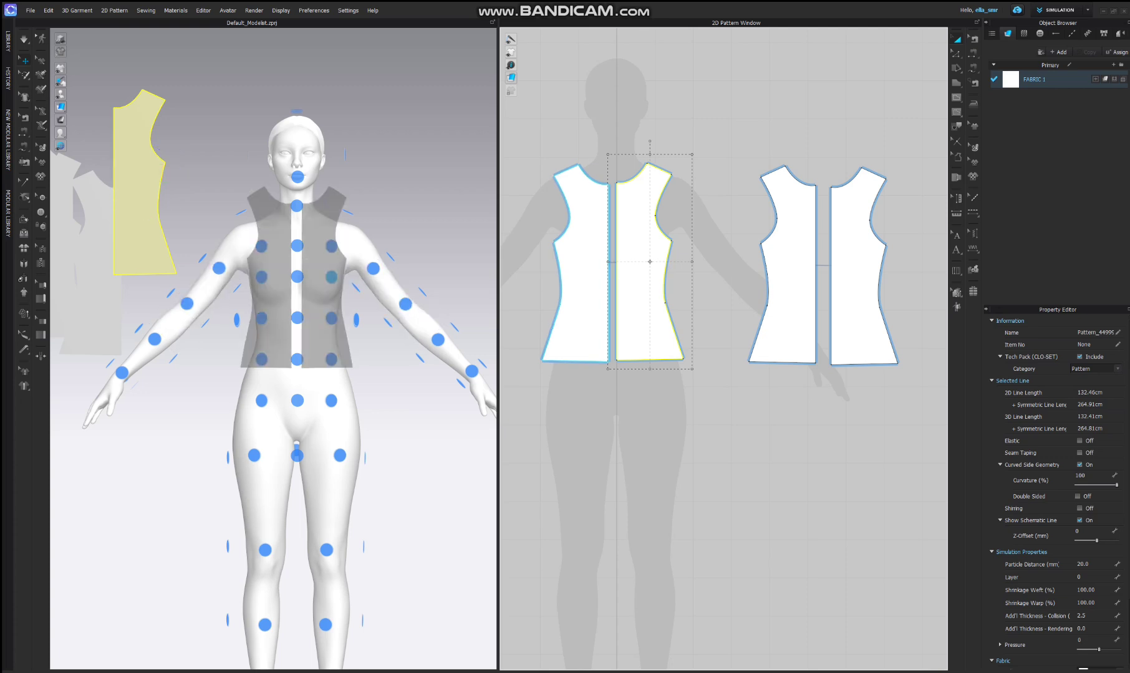
left_click(331, 276)
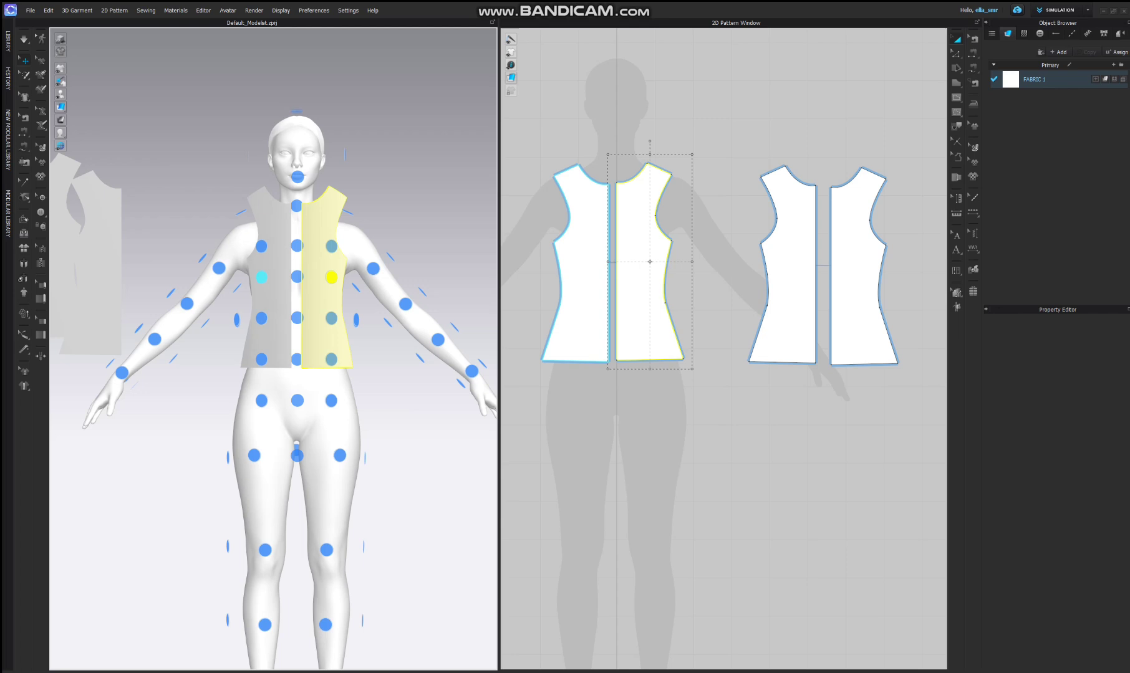
Step: Arrange the back bodice pieces behind the avatar using the side arrangement point at waist level
right_click_drag(331, 277, 119, 276)
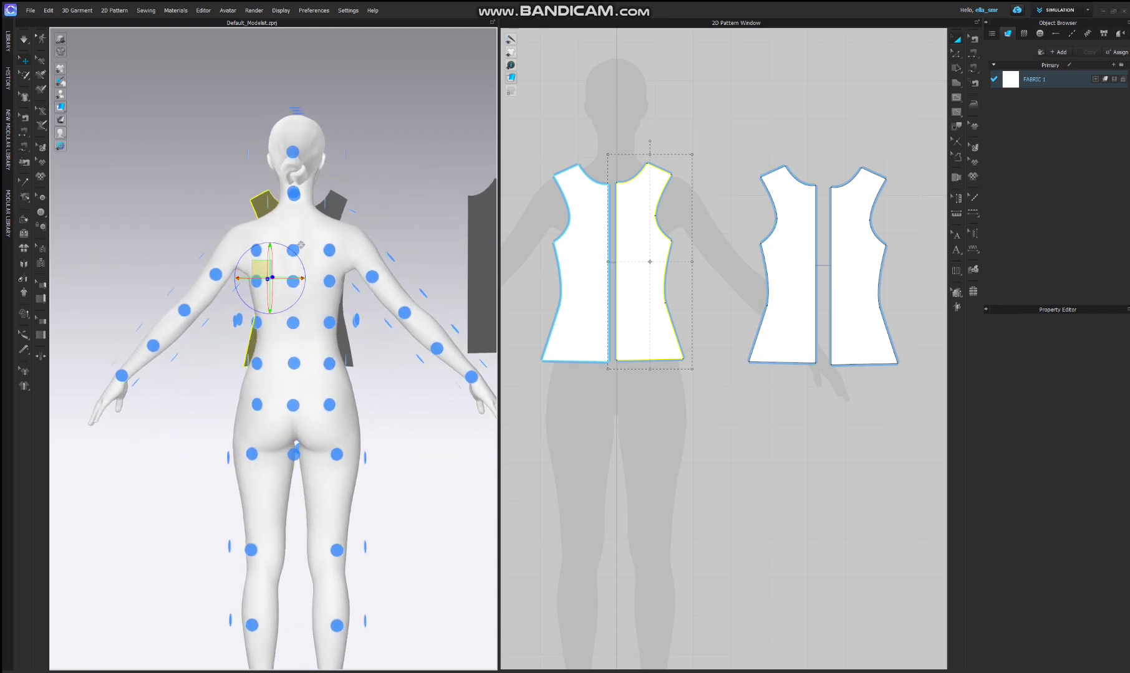
left_click(782, 264)
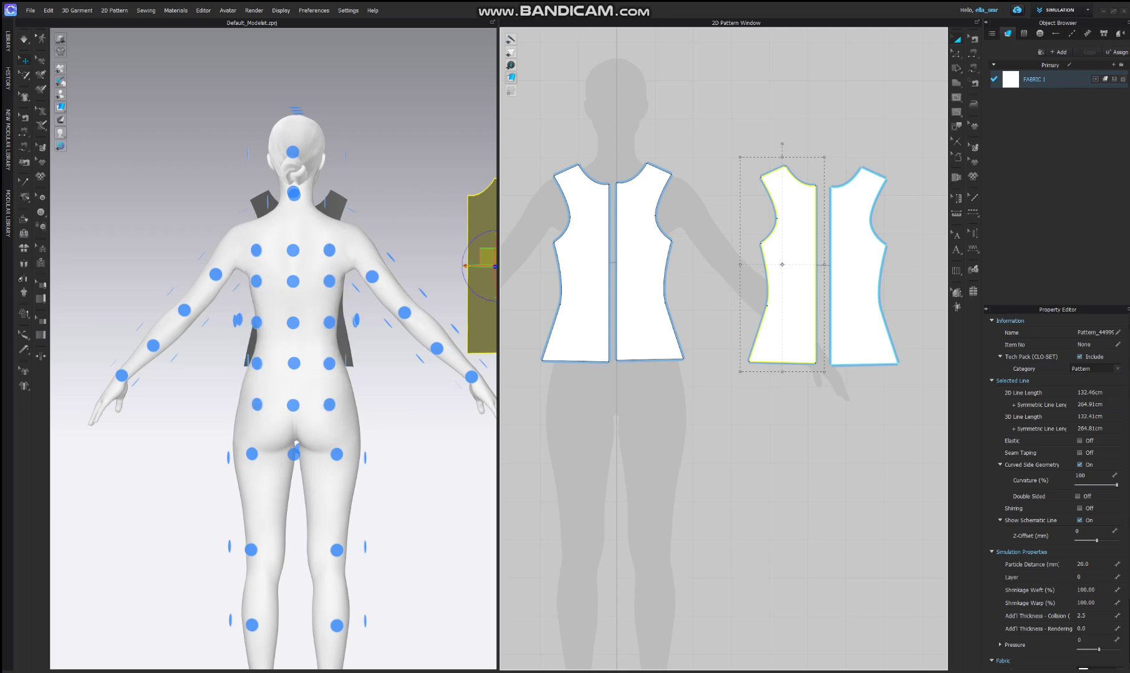
left_click(256, 322)
left_click(259, 321)
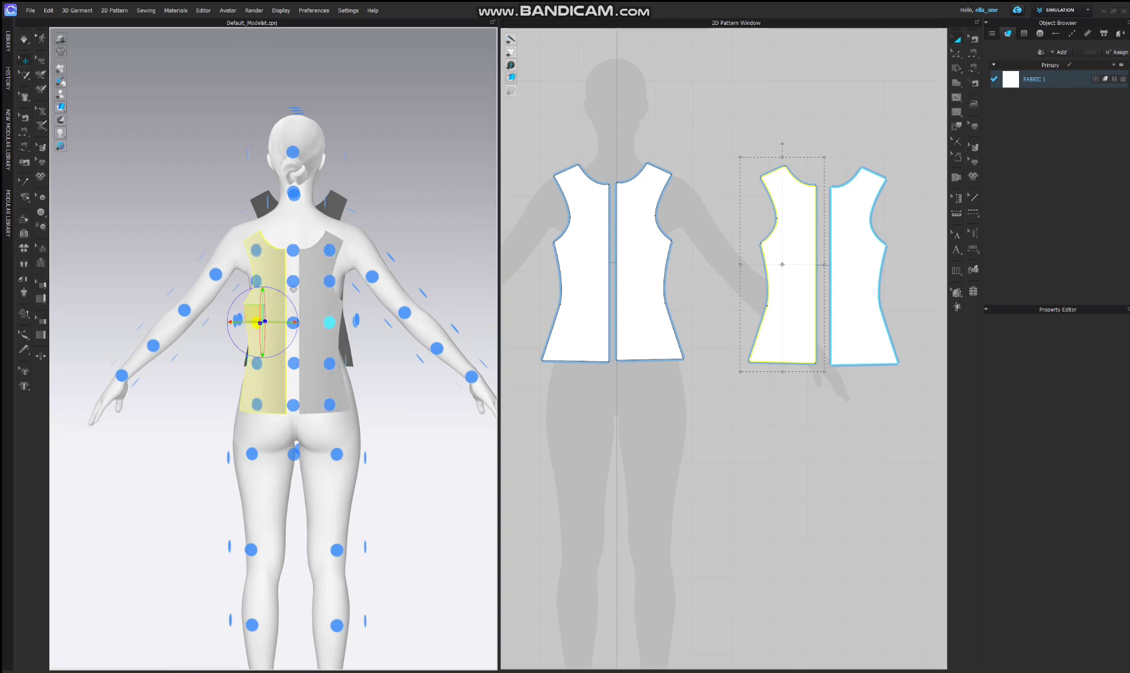
Step: Raise the back bodice pieces on the avatar so they sit level with the front pieces
right_click_drag(259, 322, 313, 307)
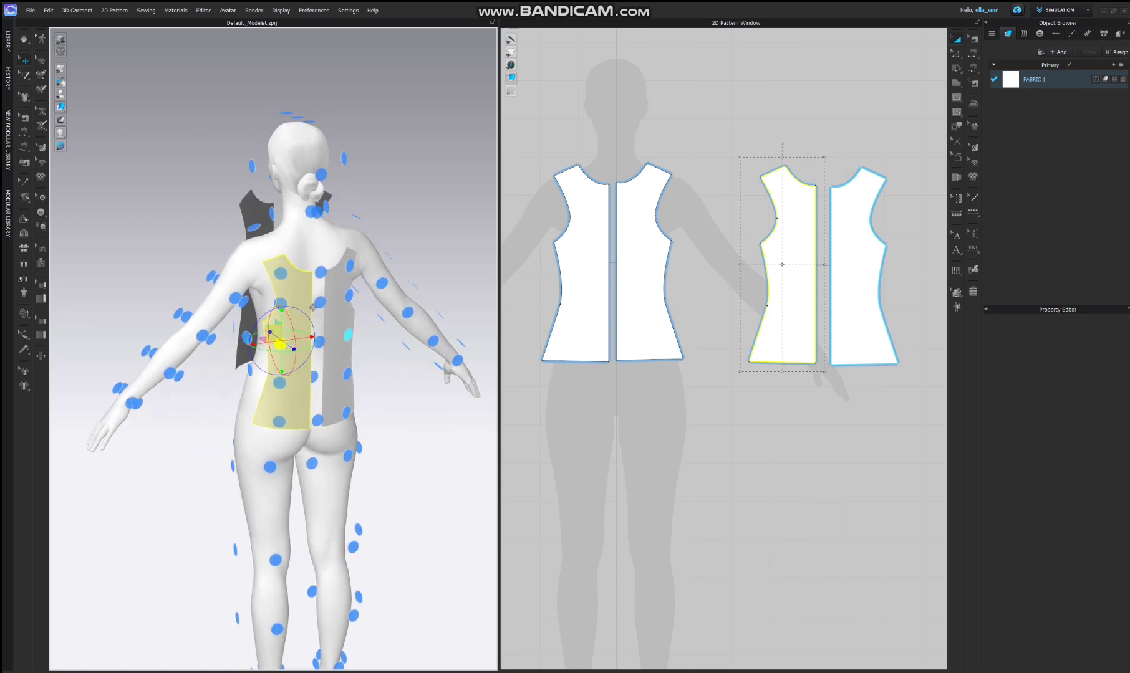
right_click_drag(313, 307, 352, 302)
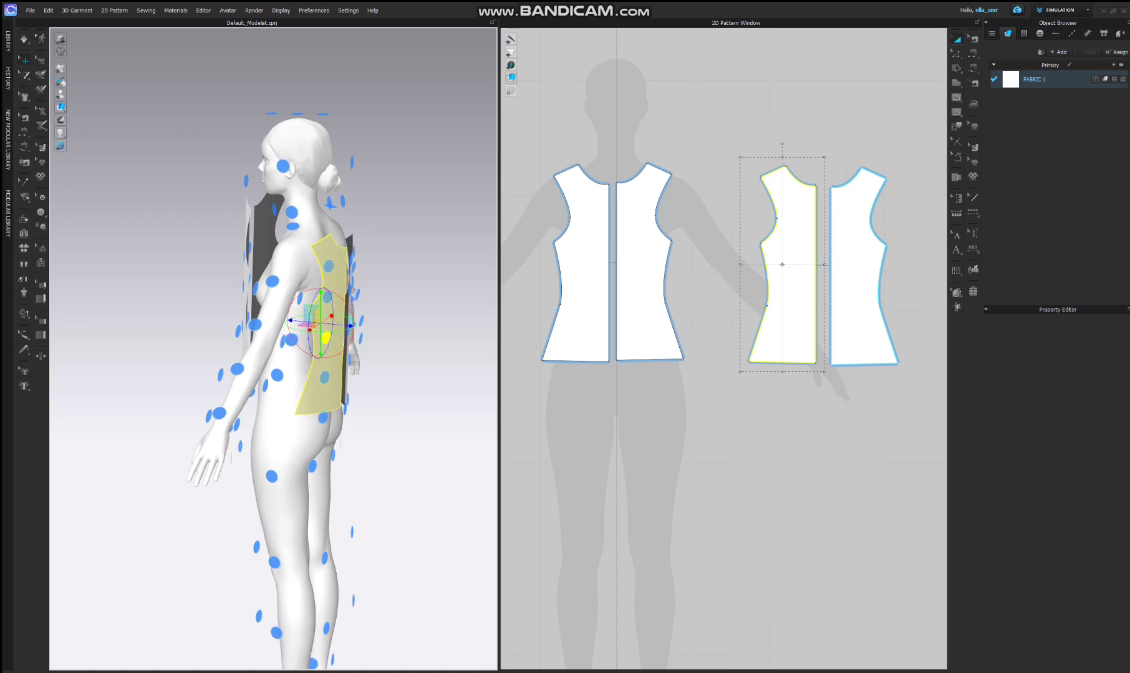
right_click_drag(353, 303, 286, 268)
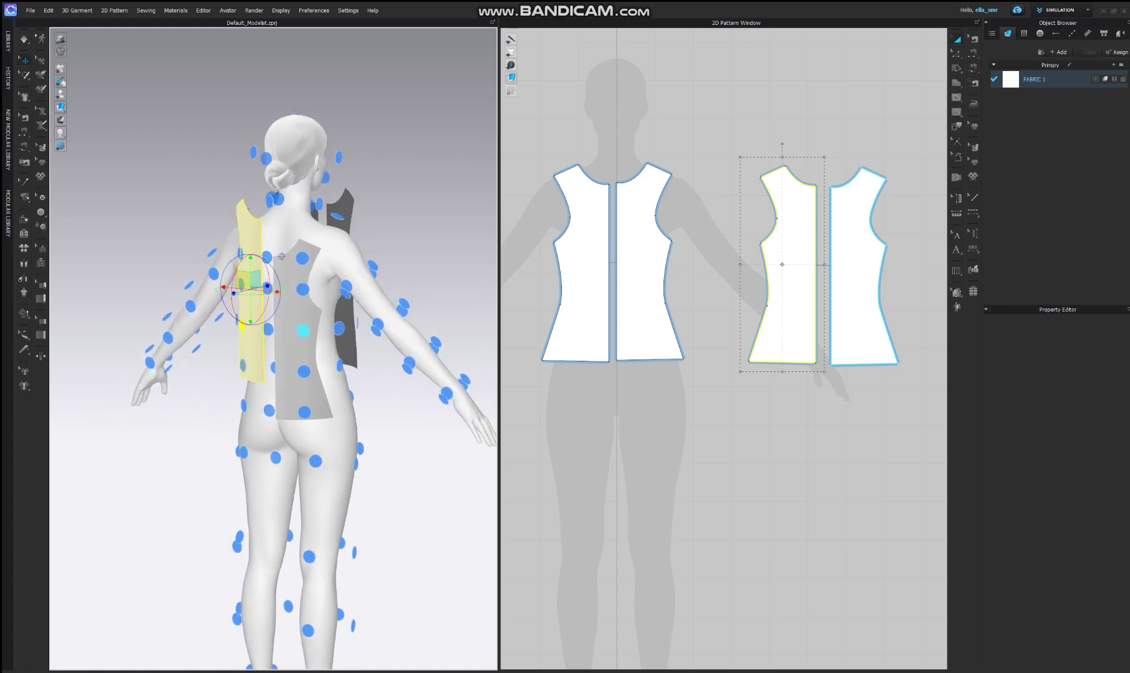
left_click(307, 294)
left_click_drag(308, 291, 308, 259)
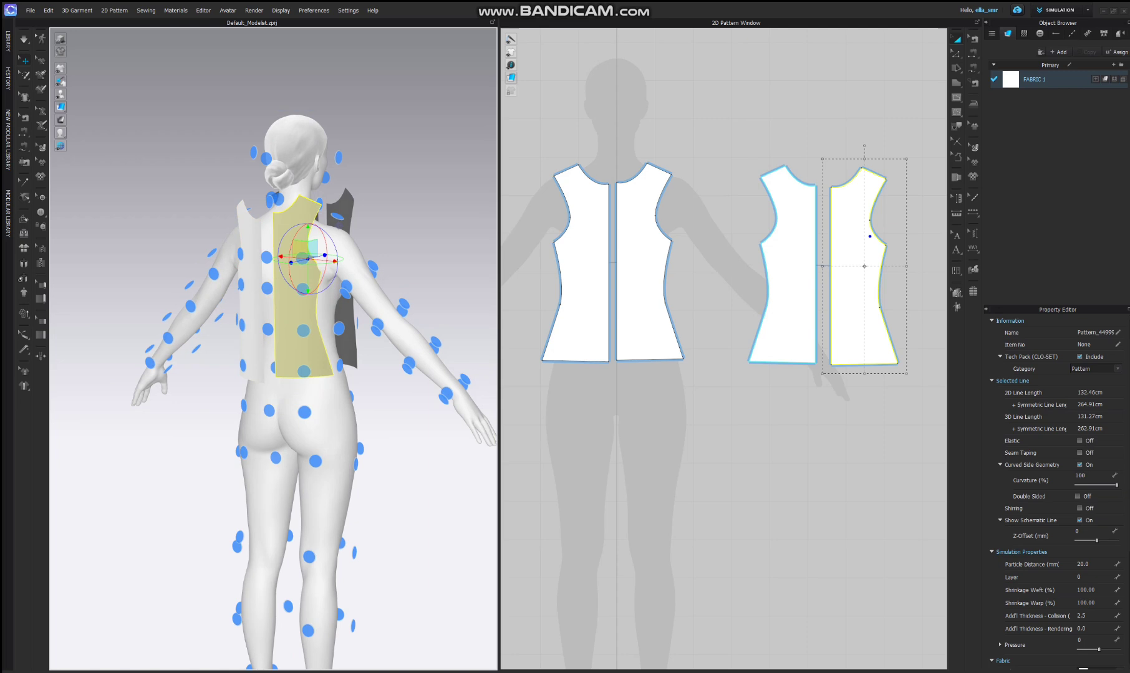
Step: Sew the front bodice's shoulder edge to the matching back shoulder edge with Segment Sewing
key("2")
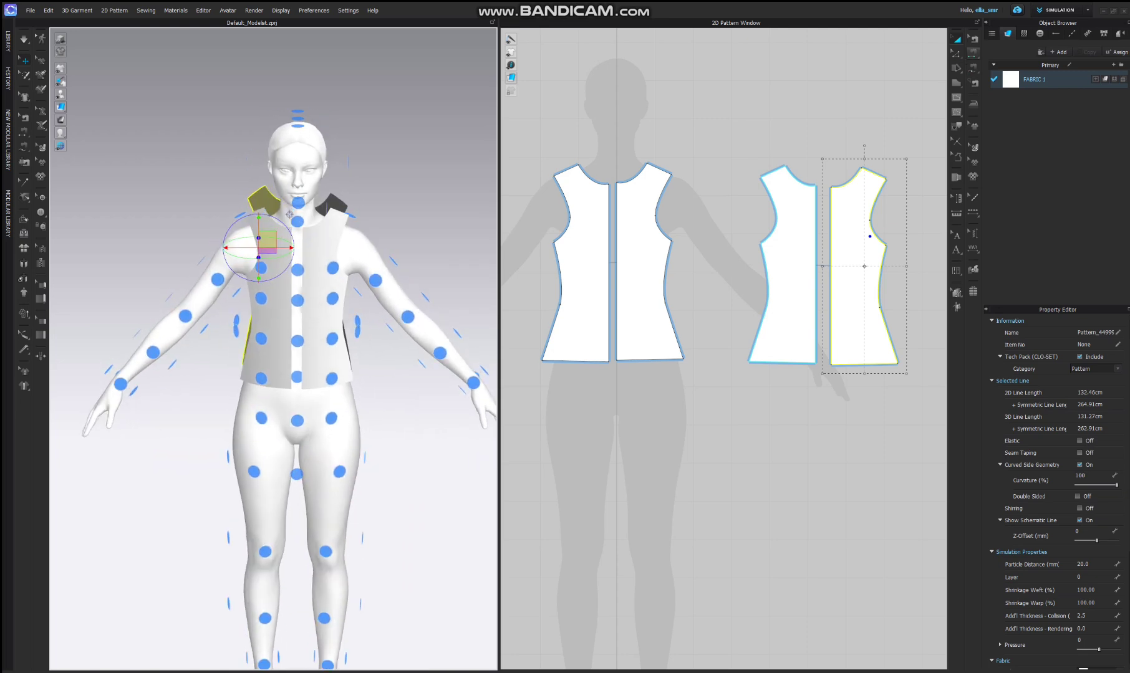
left_click(973, 52)
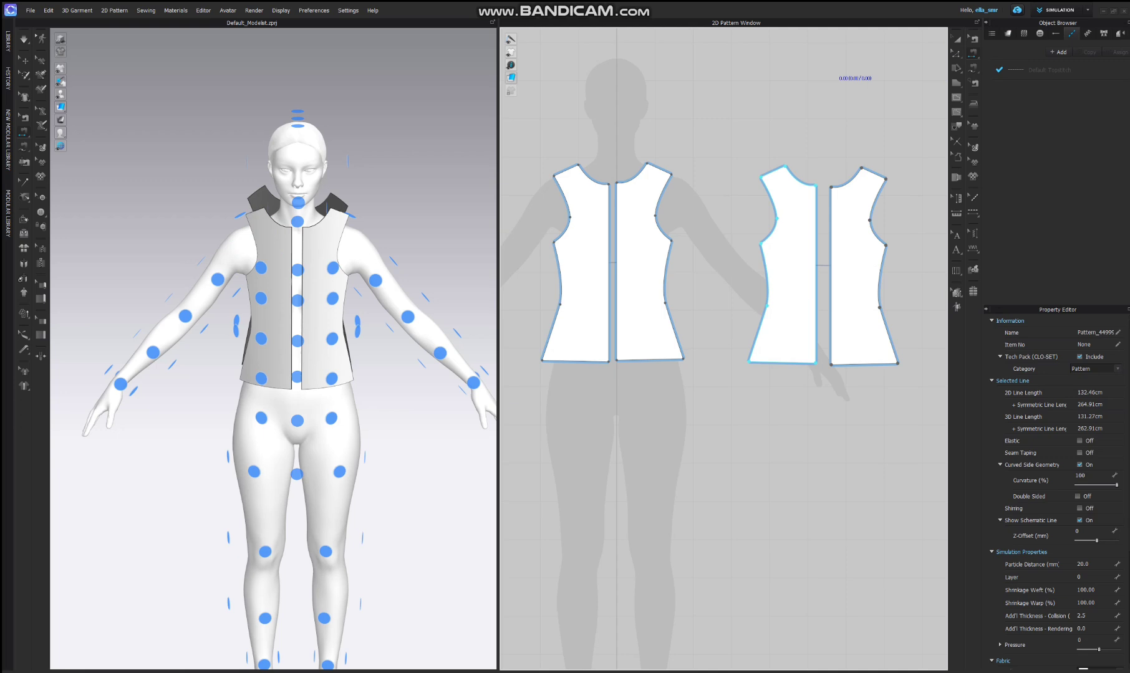
right_click_drag(374, 374, 411, 374)
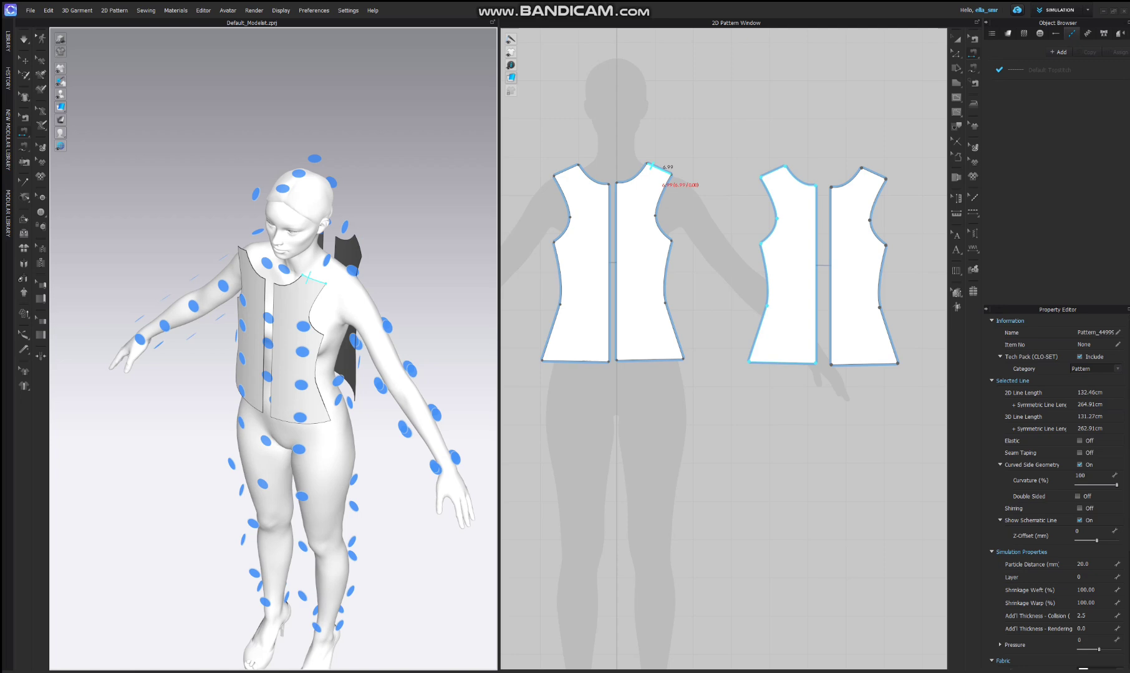
left_click(655, 170)
left_click(773, 173)
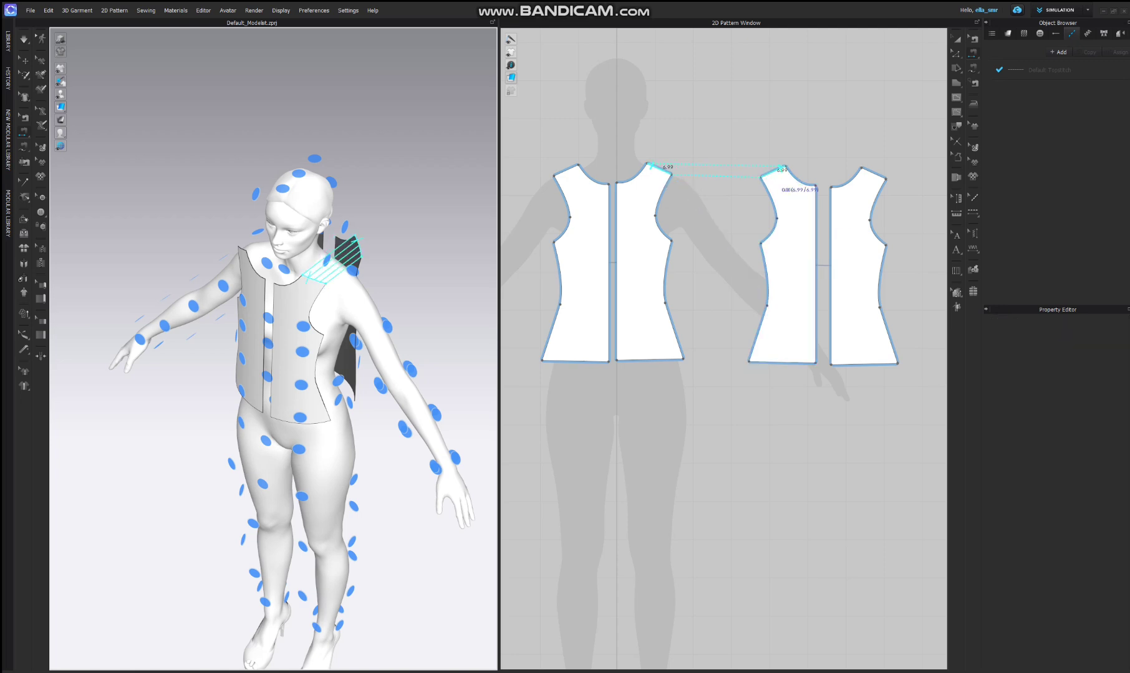
left_click(776, 171)
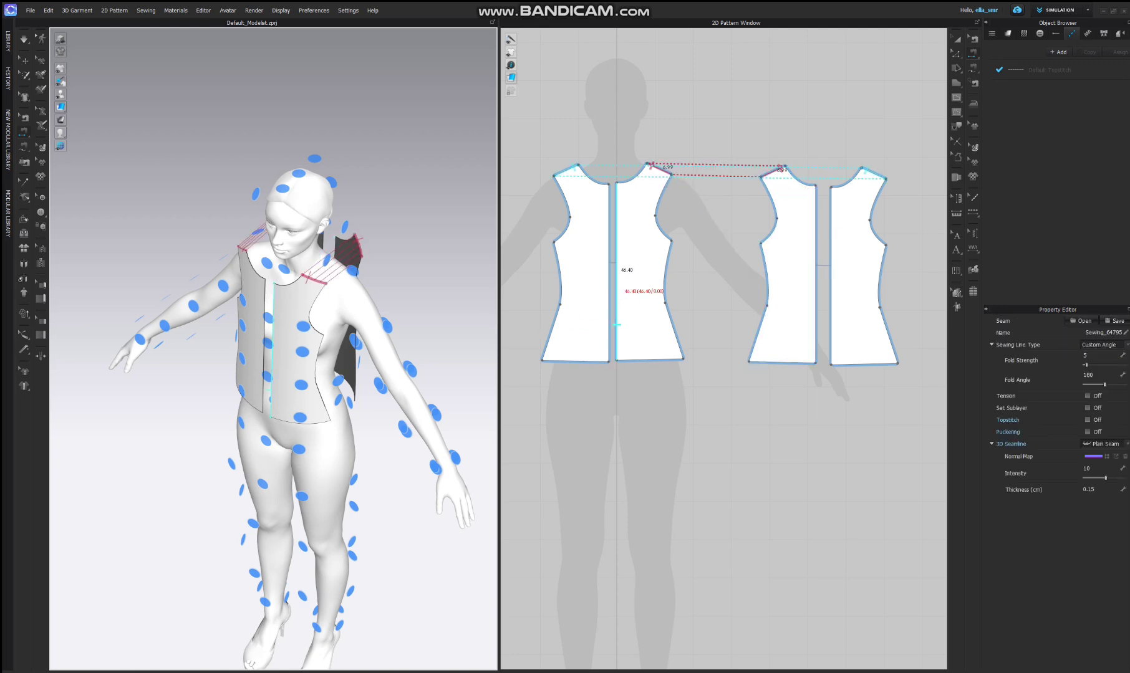
Step: Sew the two front bodice pieces together along their centre front edges
key("2")
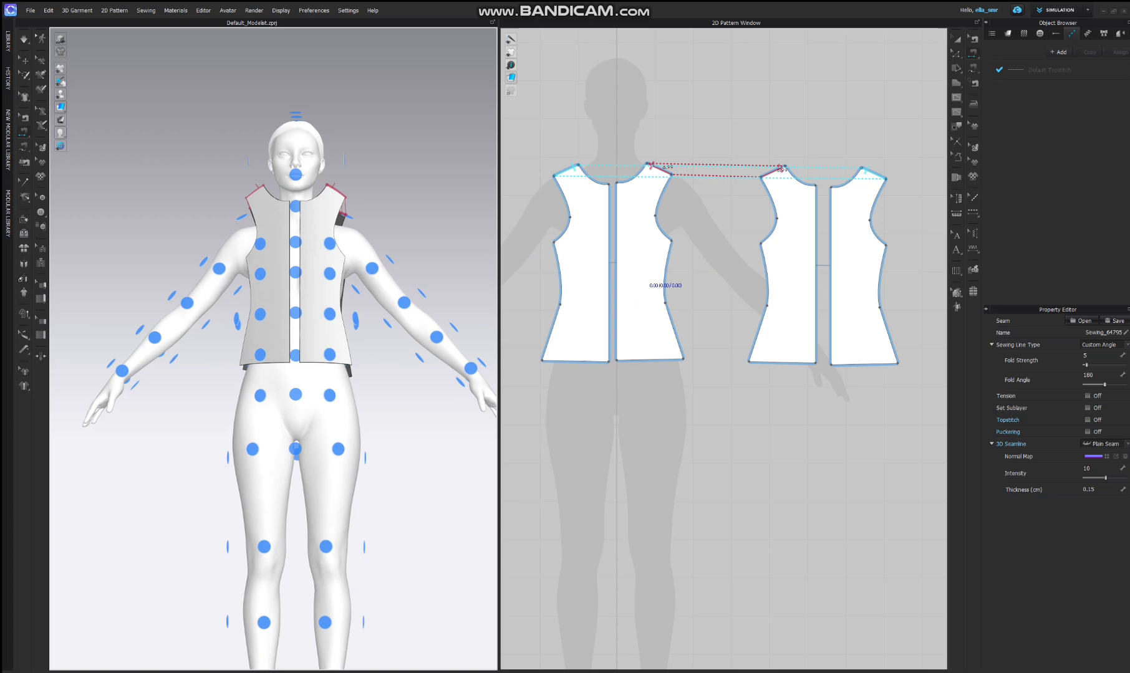
left_click(616, 284)
left_click(609, 284)
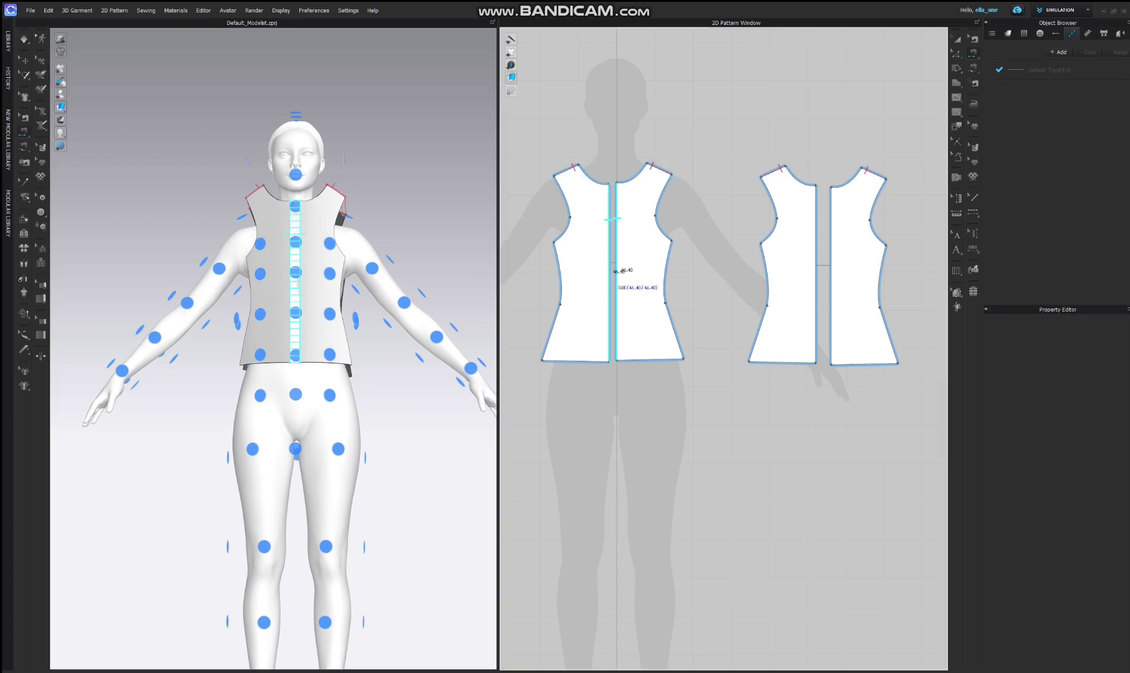
left_click(616, 271)
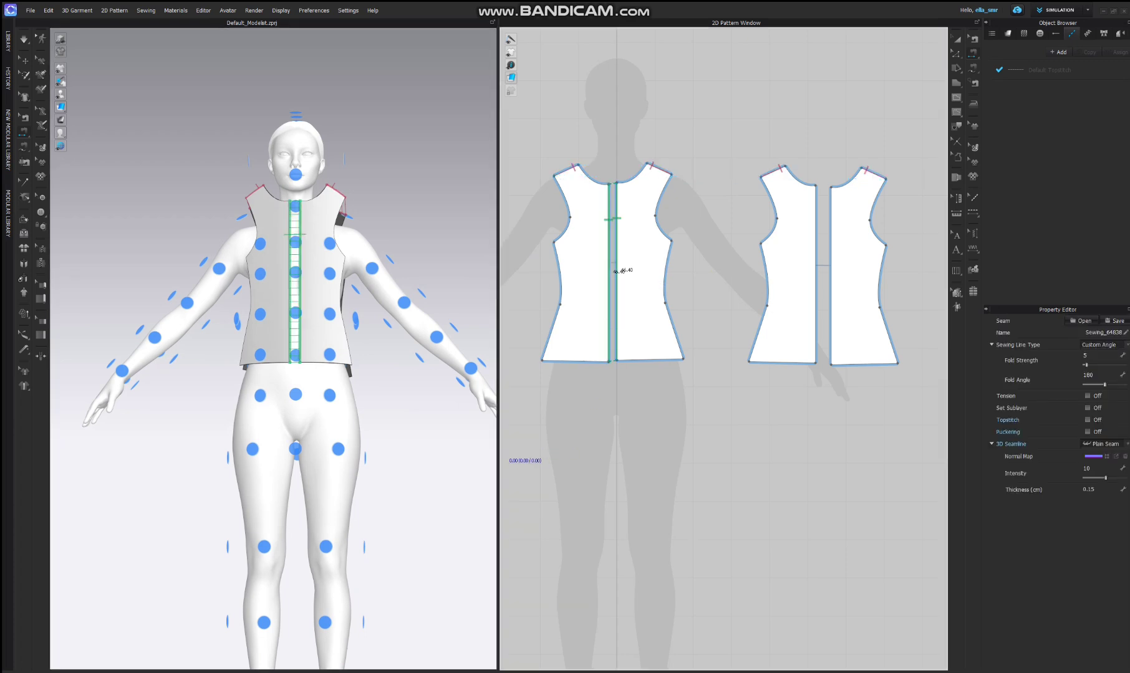
Step: Sew the front bodice's side edge between underarm and waist to the matching back side edge
right_click_drag(424, 449, 361, 468)
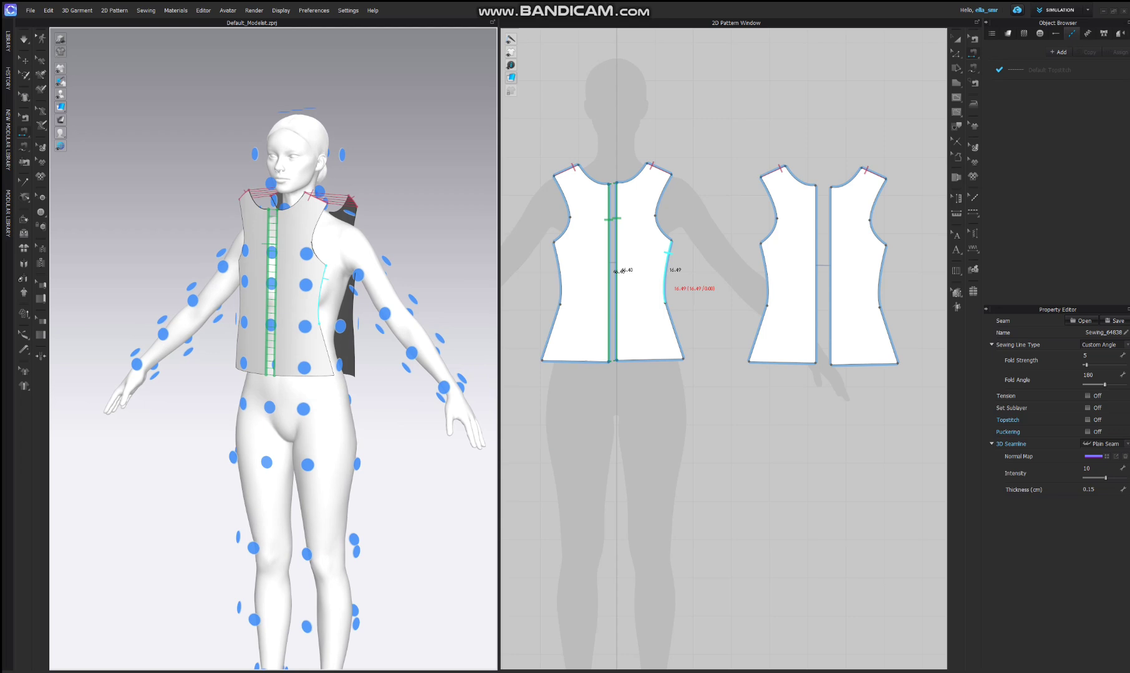
left_click(663, 290)
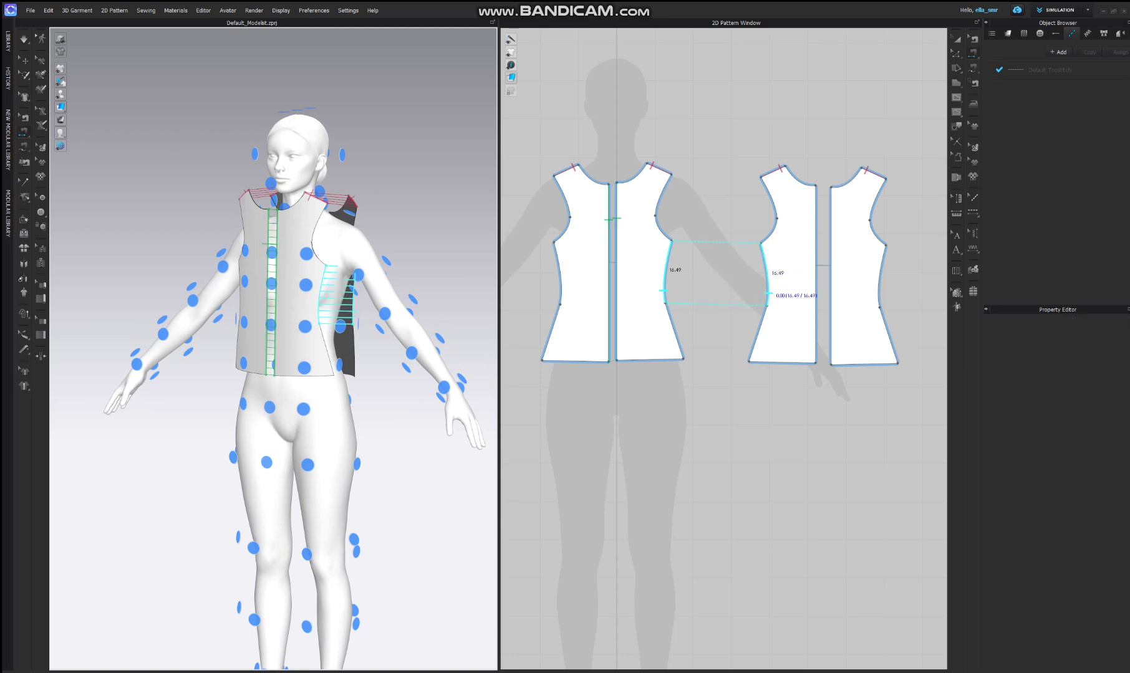
left_click(765, 274)
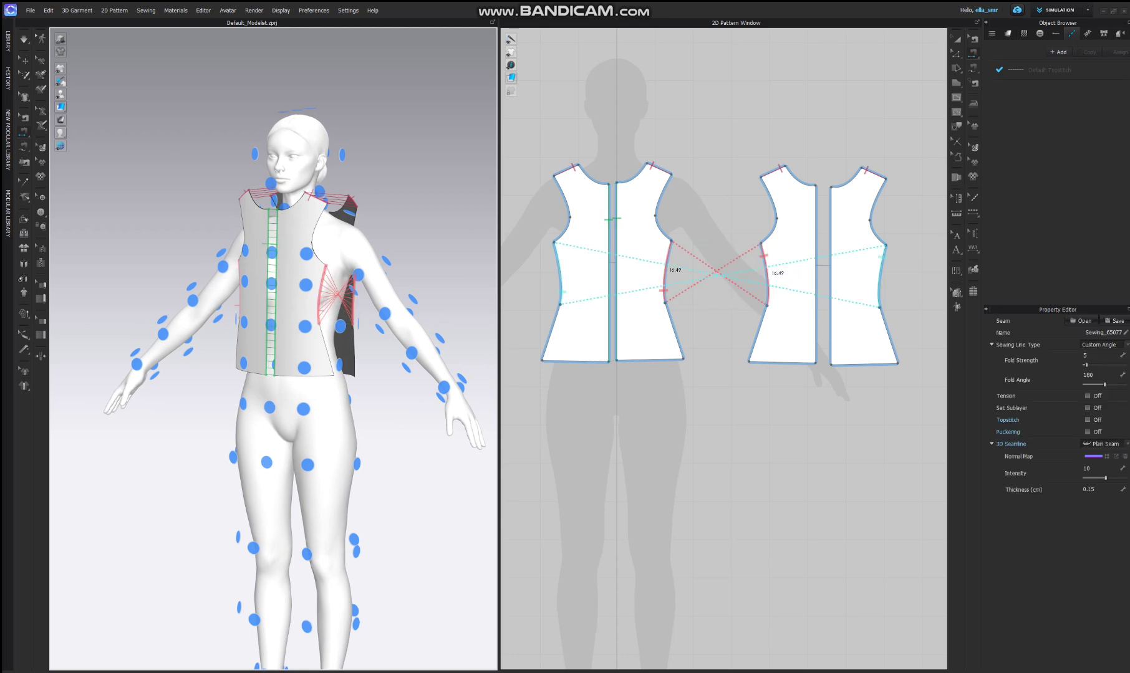
Step: Reverse the sewing direction of the crossed side seam between underarm and waist
scroll(273, 348, "up", 3)
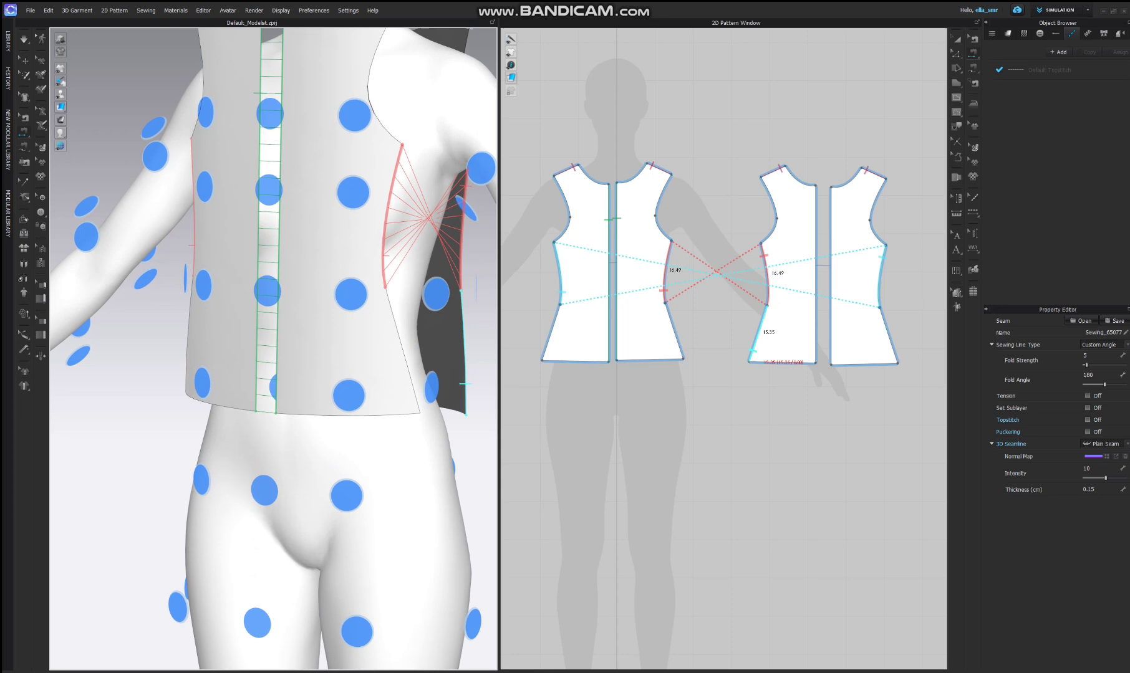
middle_click_drag(394, 322, 233, 379)
scroll(273, 347, "up", 3)
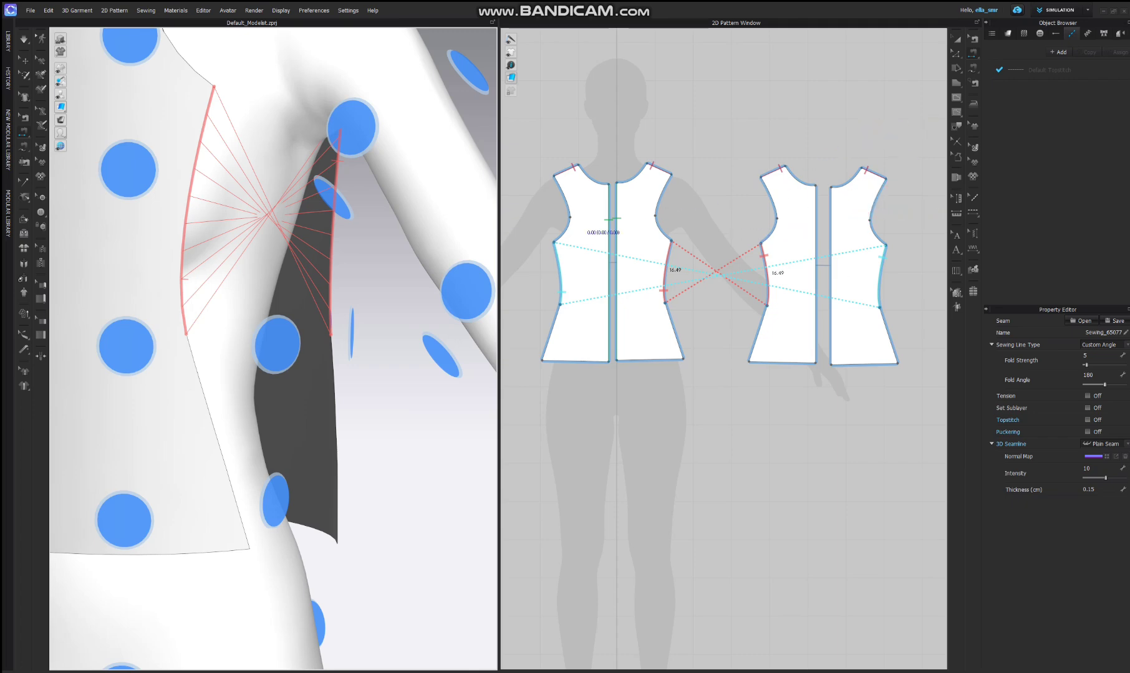
scroll(274, 343, "up", 3)
right_click_drag(274, 343, 259, 392)
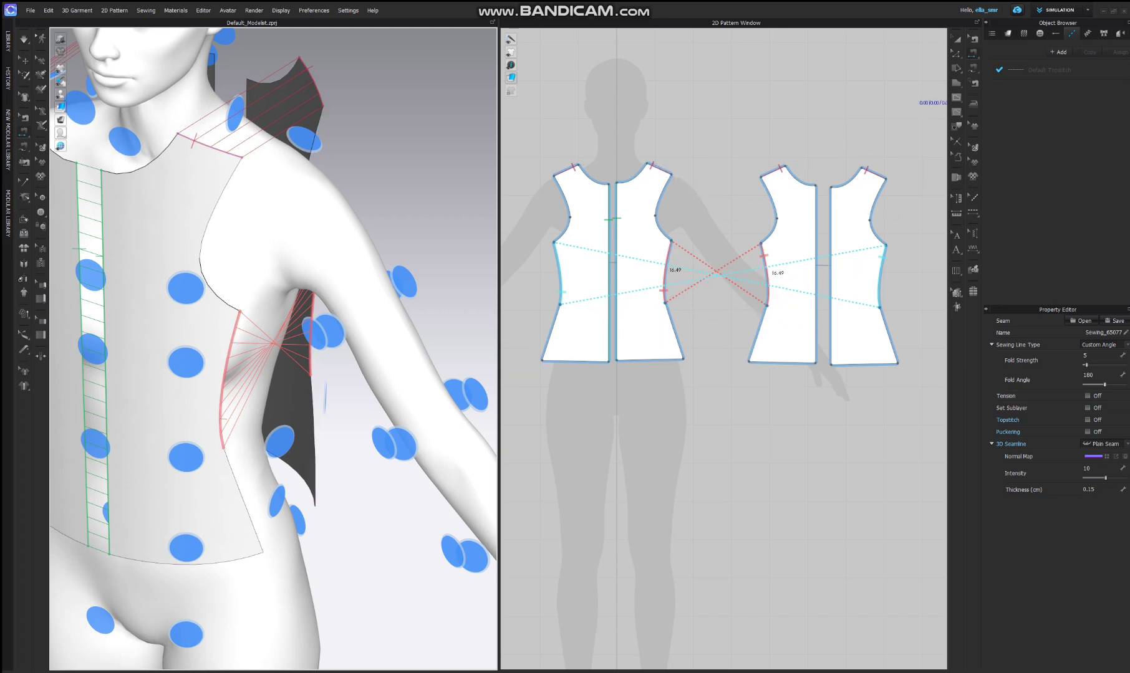
key("z")
left_click(973, 38)
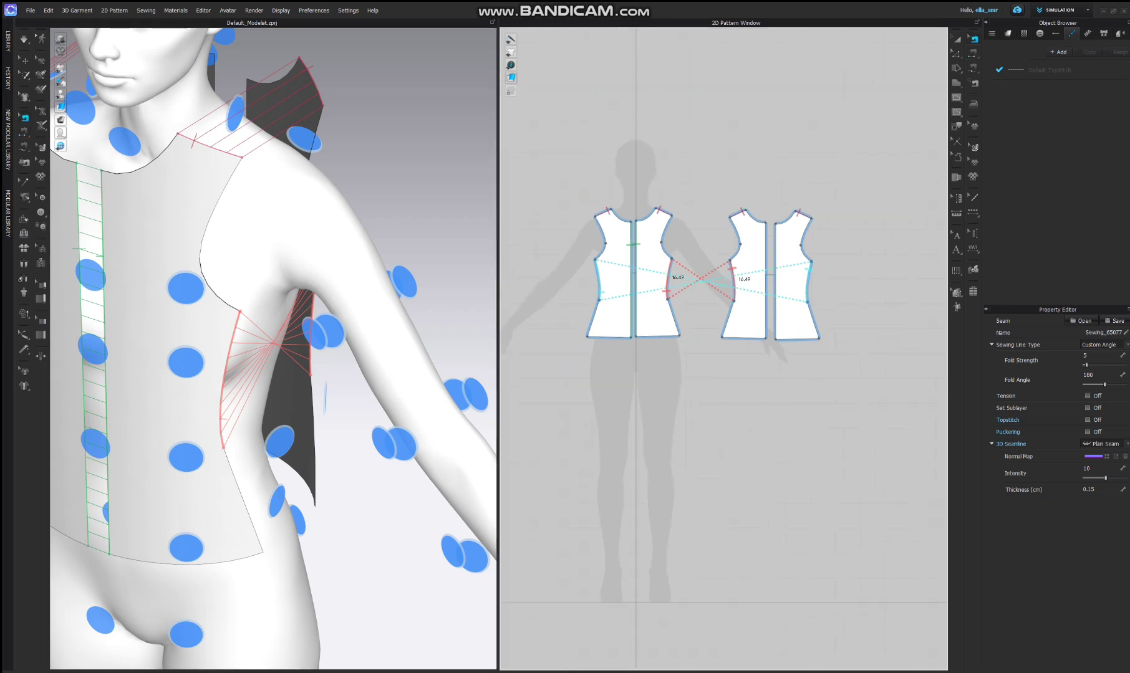
scroll(670, 287, "up", 8)
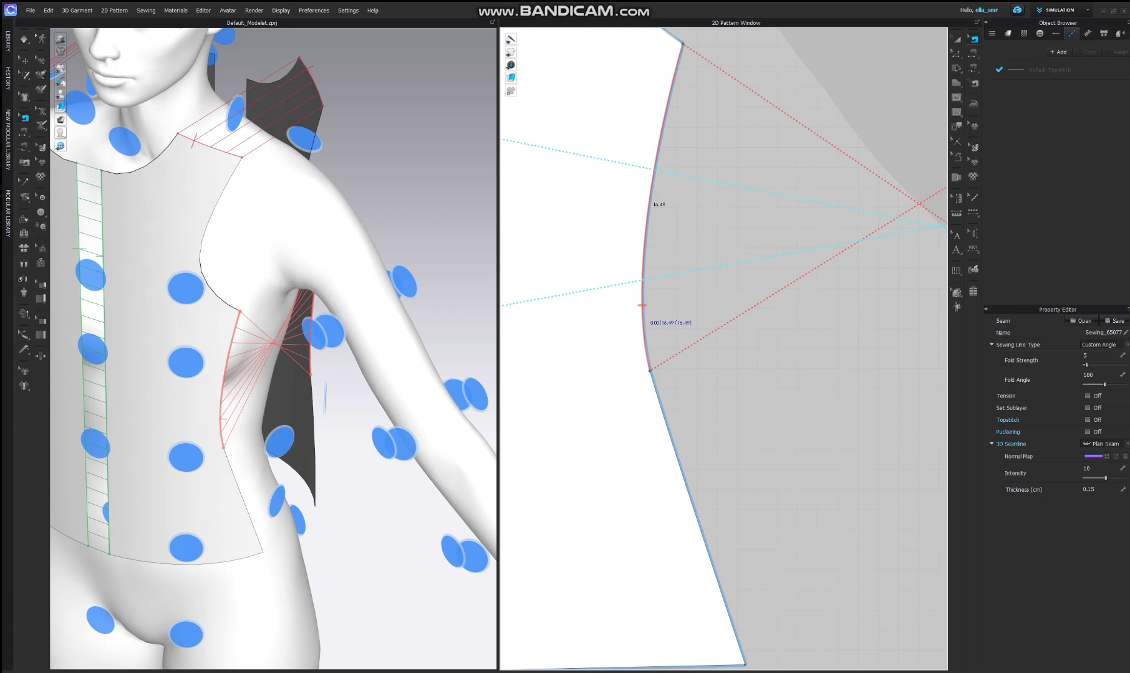
right_click(641, 305)
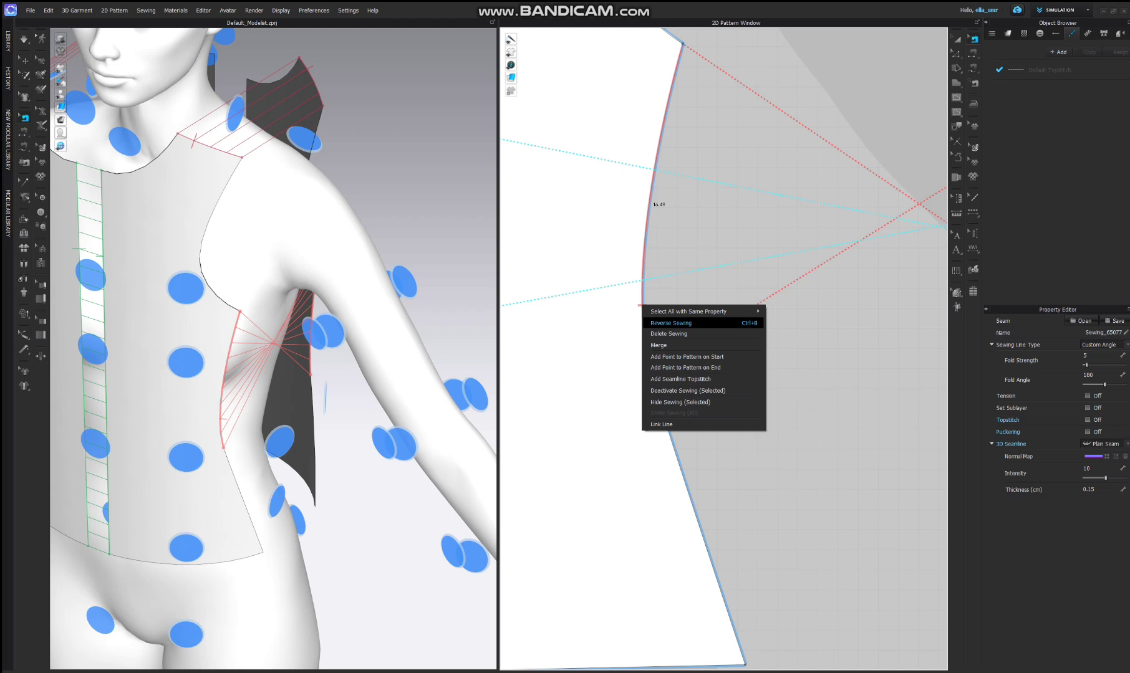
left_click(670, 323)
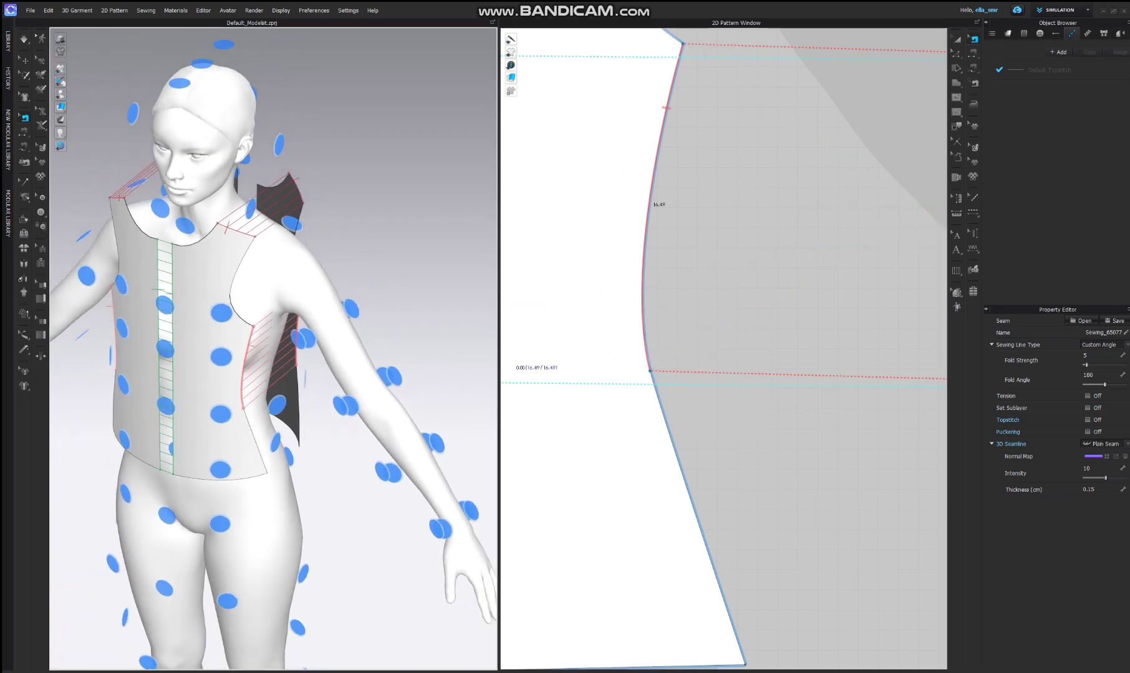
Step: Sew the front bodice's side edge between waist and hem to the matching back side edge
right_click_drag(324, 337, 312, 299)
scroll(732, 354, "down", 6)
middle_click_drag(733, 354, 703, 284)
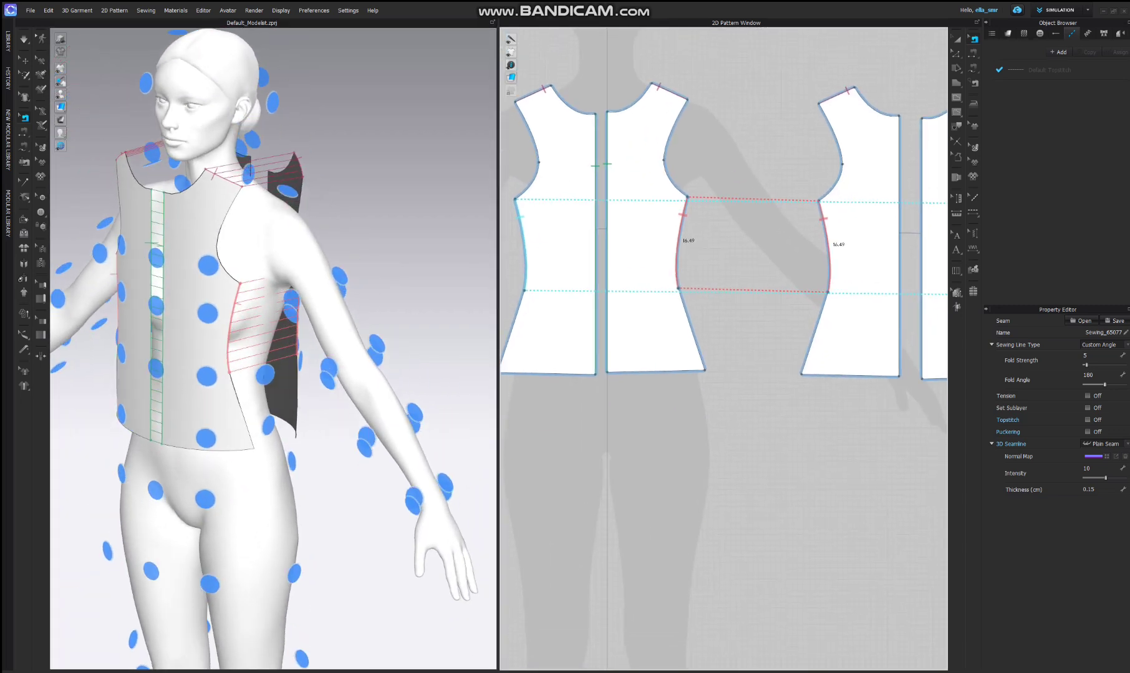
key("n")
left_click(698, 350)
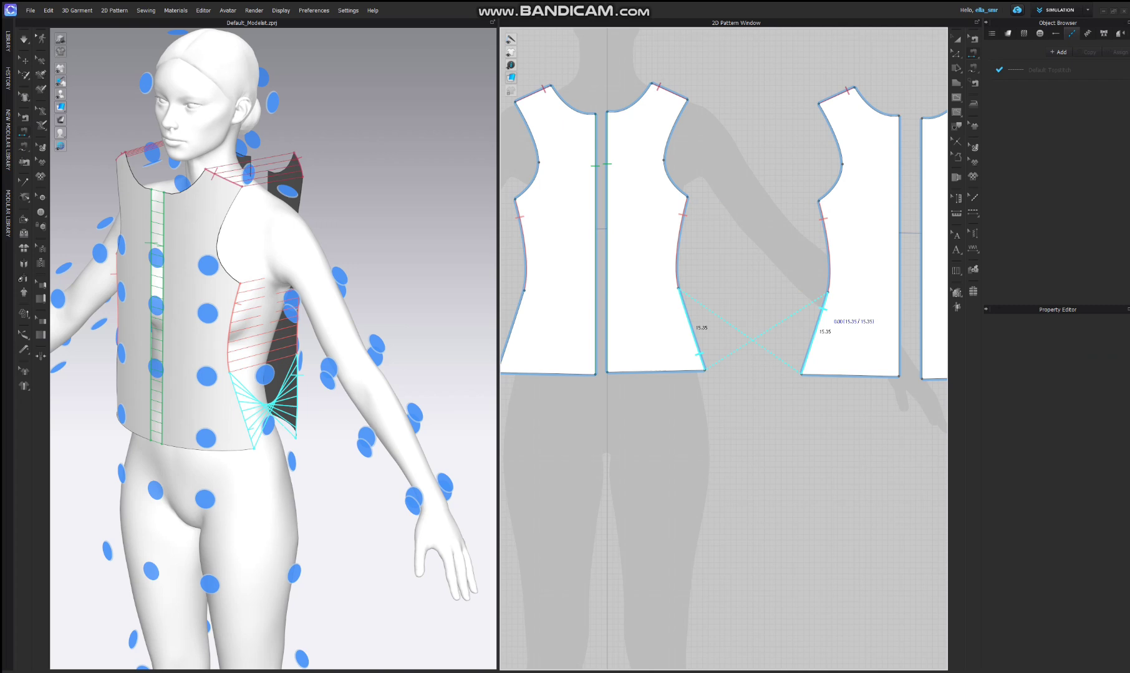
left_click(810, 358)
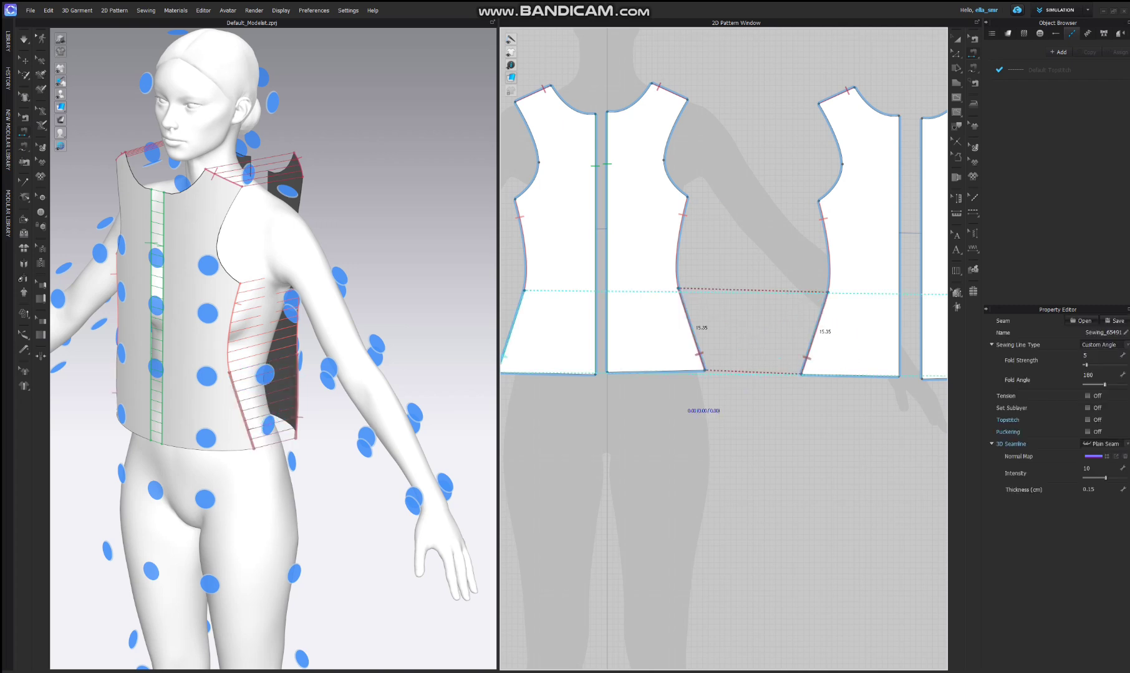
Step: Sew the two back bodice pieces together along their centre back edges
scroll(311, 290, "down", 3)
right_click_drag(311, 290, 493, 293)
scroll(760, 239, "down", 2)
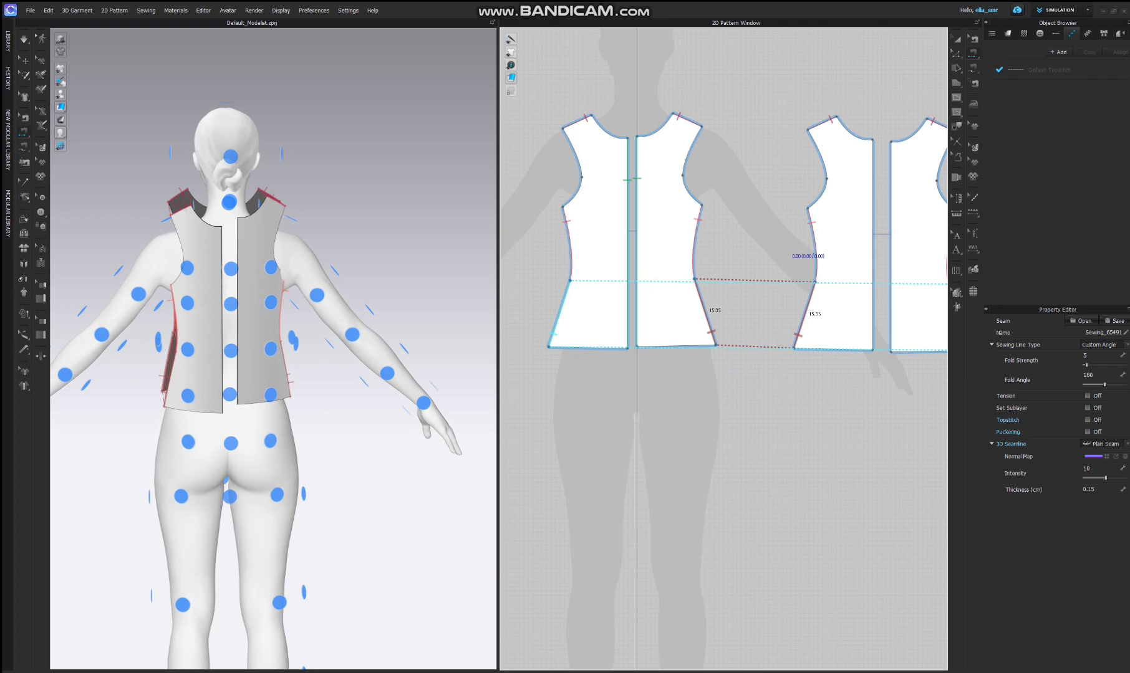
middle_click_drag(781, 248, 686, 266)
left_click(795, 267)
left_click(777, 259)
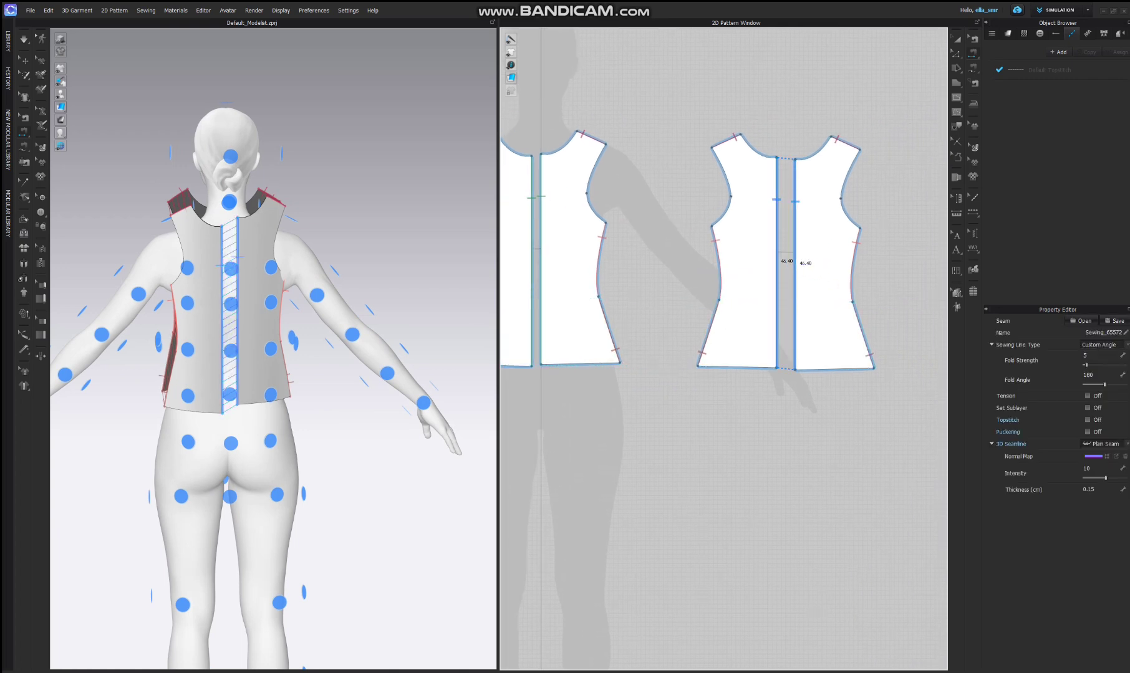
Step: Simulate the sewn bodice so it drapes on the avatar, and check its fit from front and back
key("space")
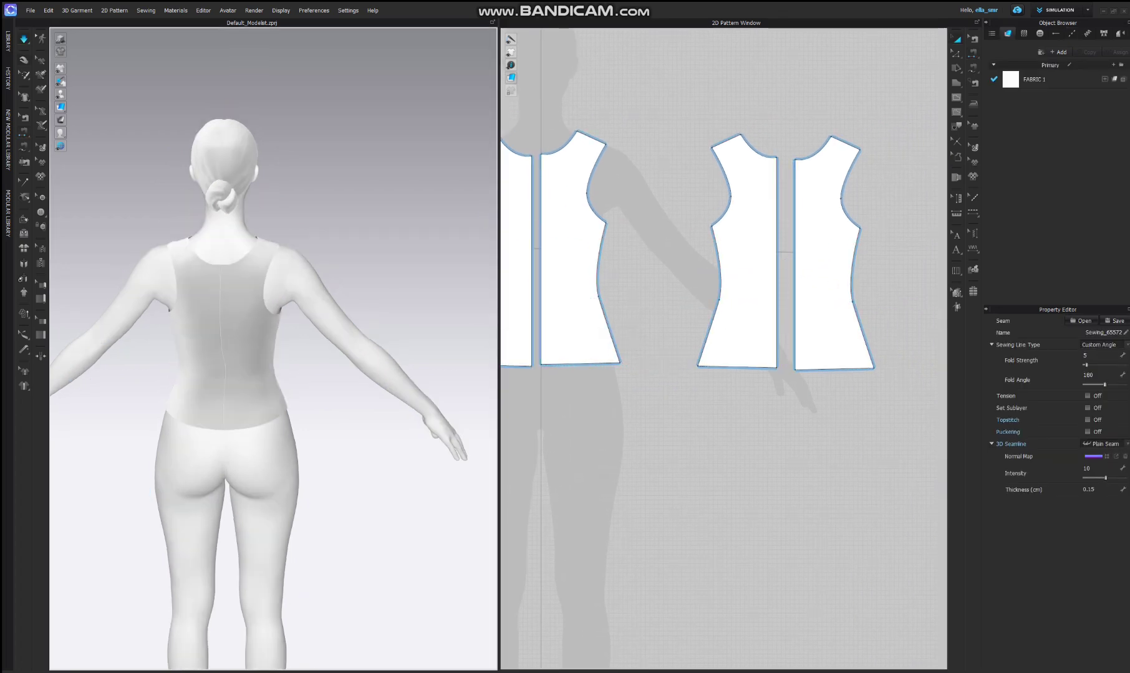
right_click_drag(375, 312, 156, 331)
scroll(156, 331, "up", 3)
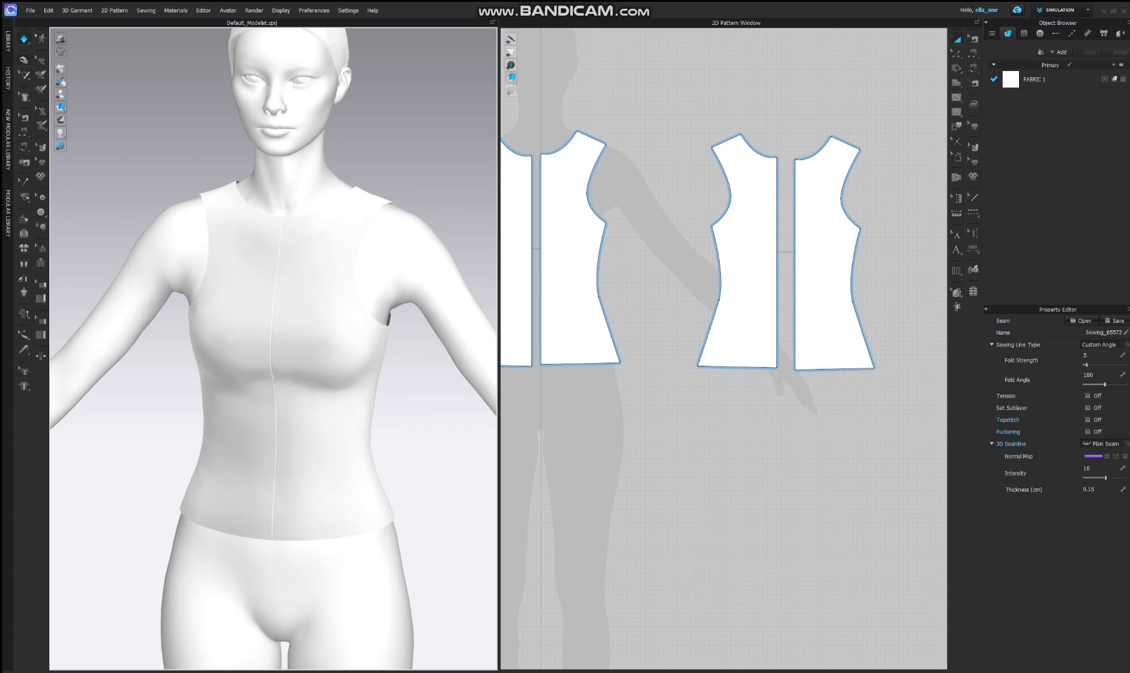
middle_click_drag(274, 349, 231, 343)
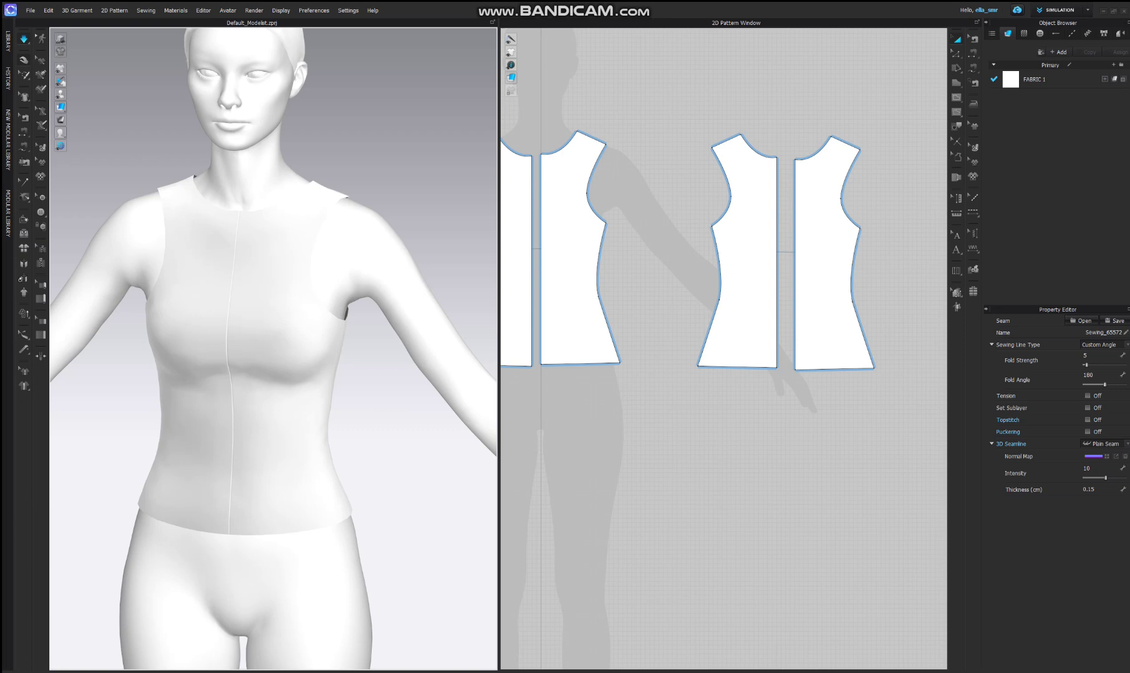
key("8")
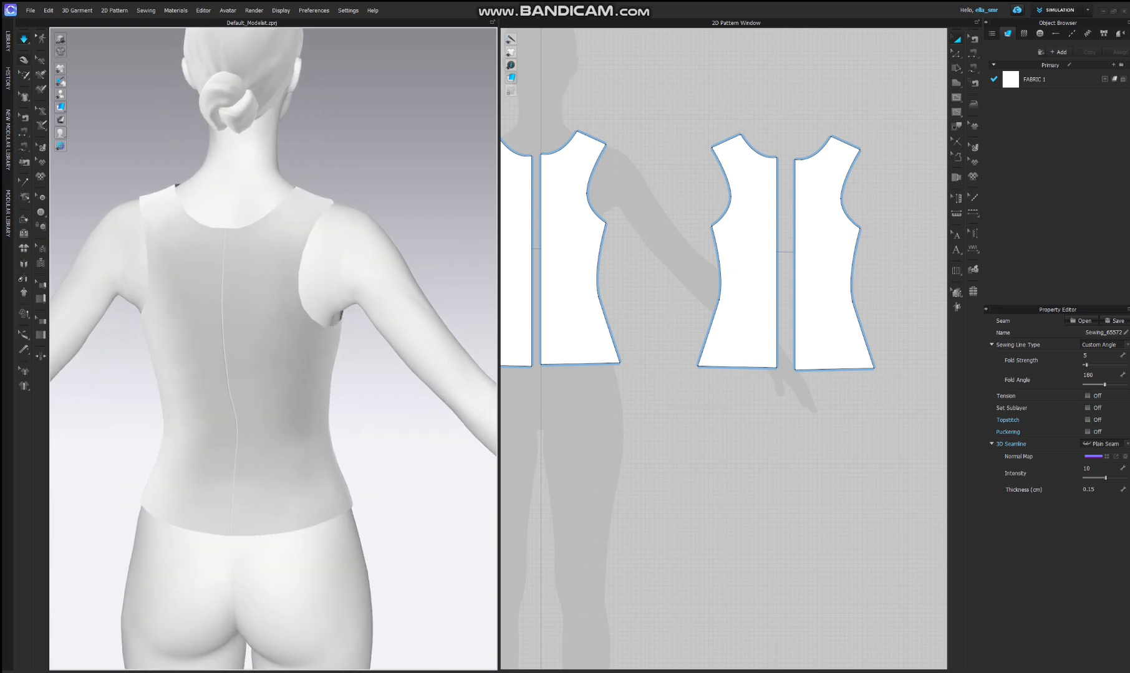
key("2")
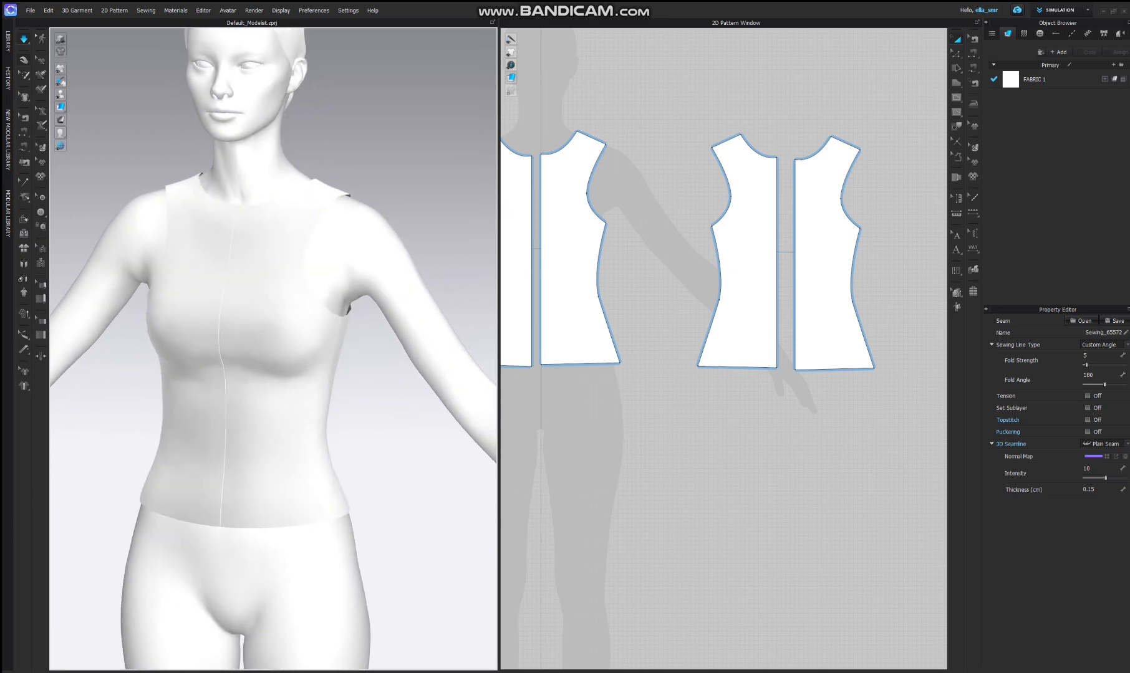
Step: Merge the two front bodice pieces into one pattern along the centre front line
key("n")
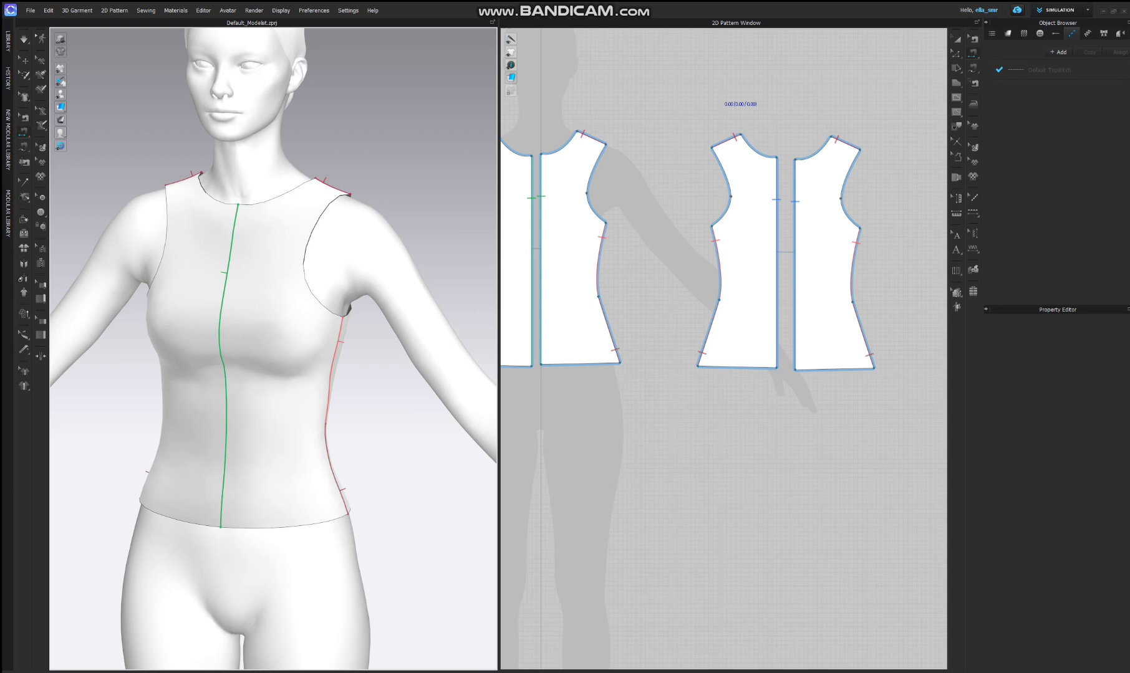
left_click(956, 54)
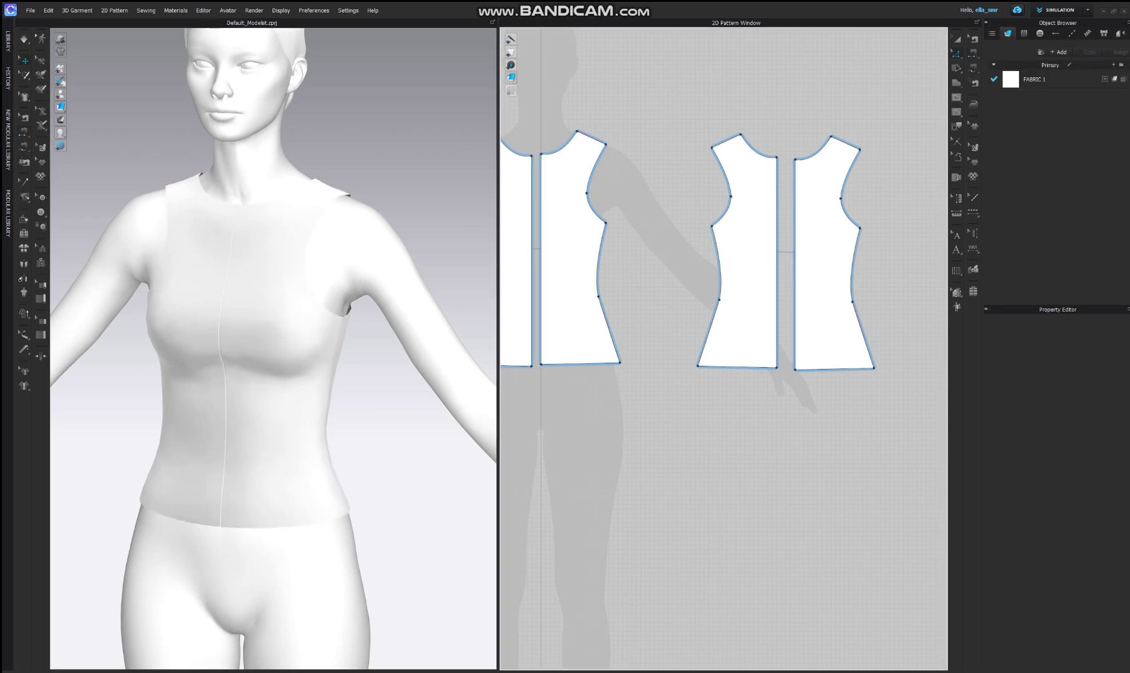
scroll(674, 254, "up", 1)
scroll(674, 254, "down", 3)
middle_click_drag(674, 254, 761, 257)
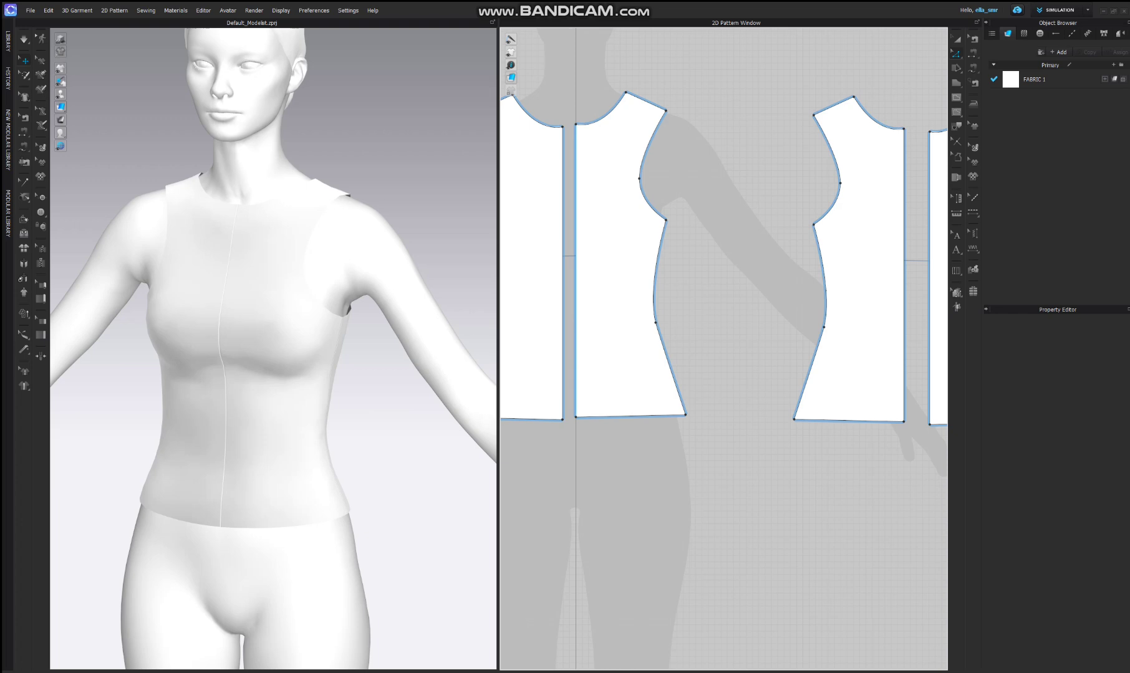
left_click(576, 269)
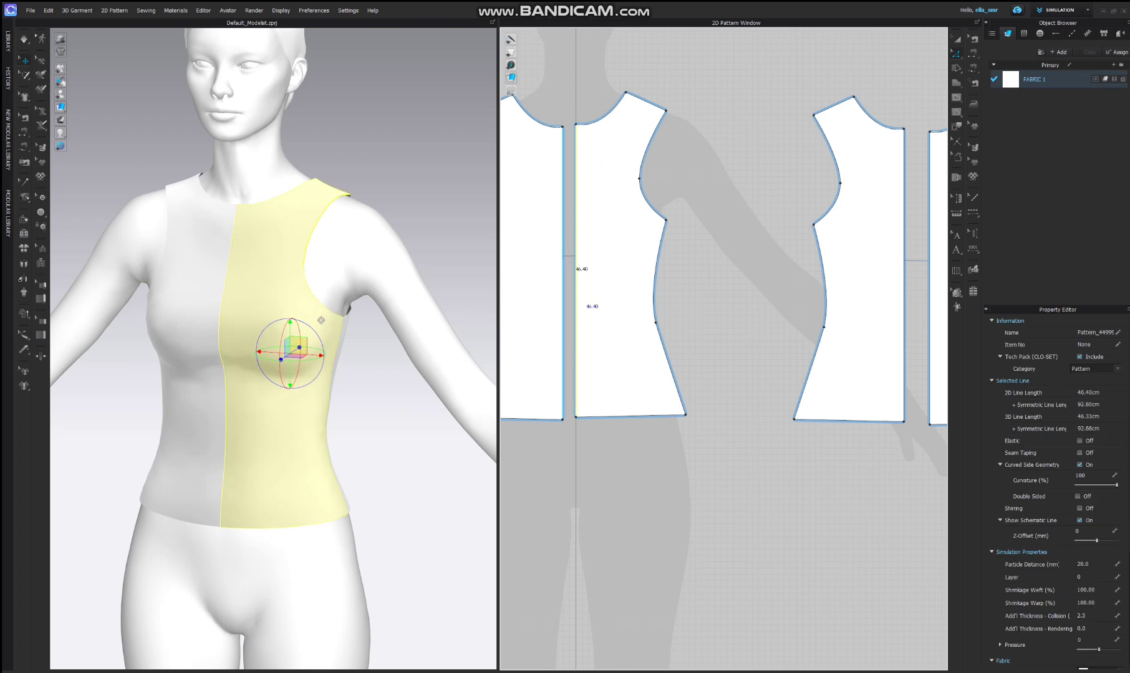
right_click(574, 293)
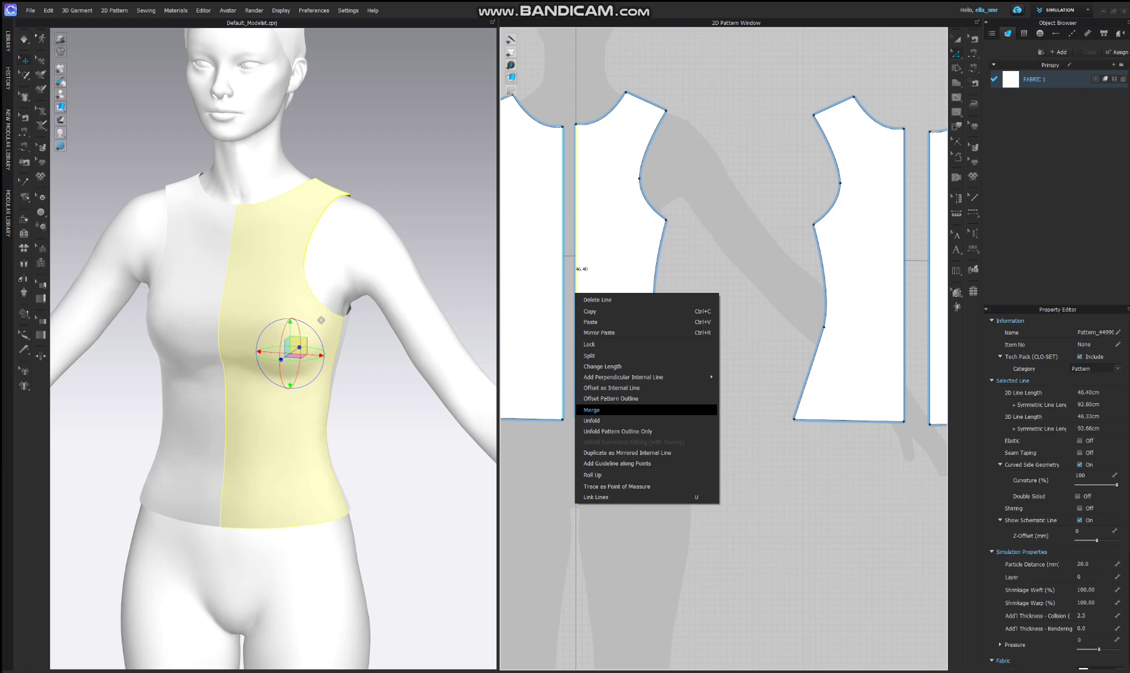
left_click(591, 410)
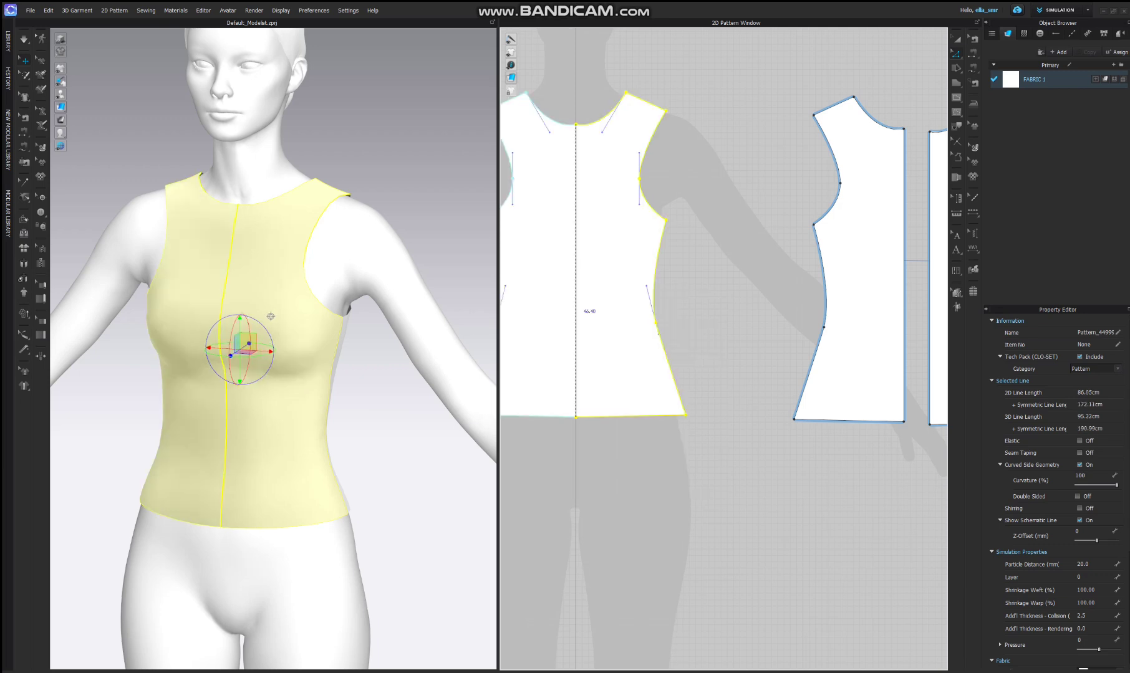
left_click(405, 424)
mouse_move(405, 423)
right_mouse_down()
mouse_move(464, 425)
mouse_move(360, 425)
mouse_move(435, 425)
mouse_move(397, 425)
right_mouse_up()
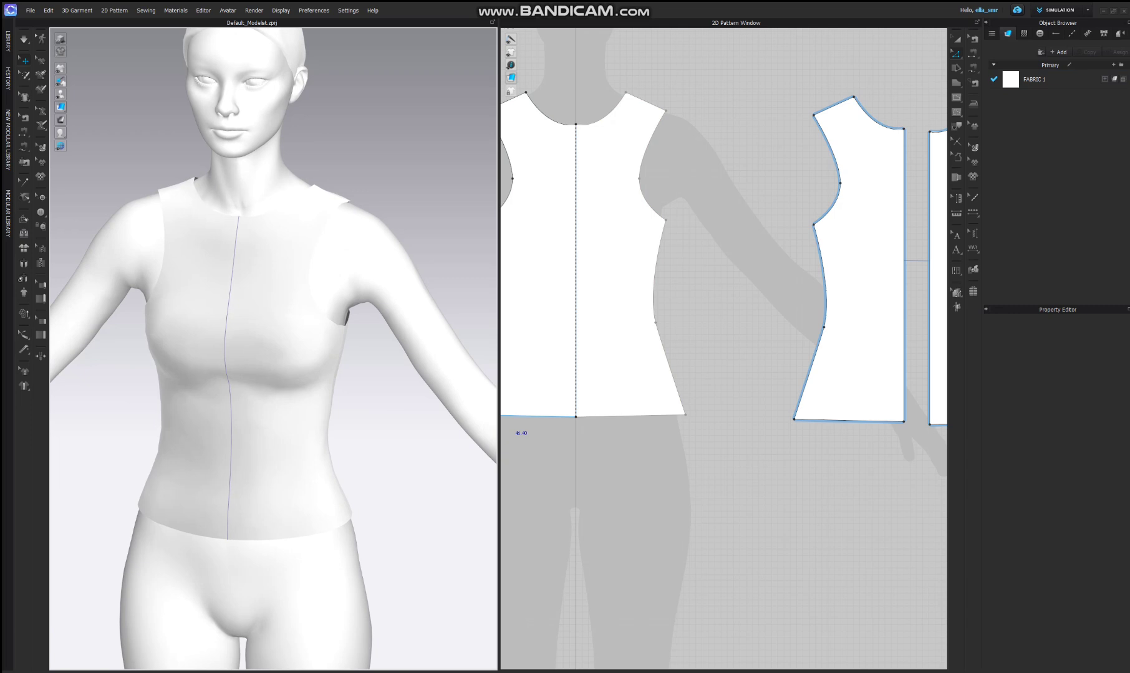
Step: Set the centre back seam's 3D seamline intensity to 0 and clear its normal map
scroll(722, 380, "down", 3)
middle_click_drag(727, 373, 628, 369)
right_click_drag(437, 412, 212, 412)
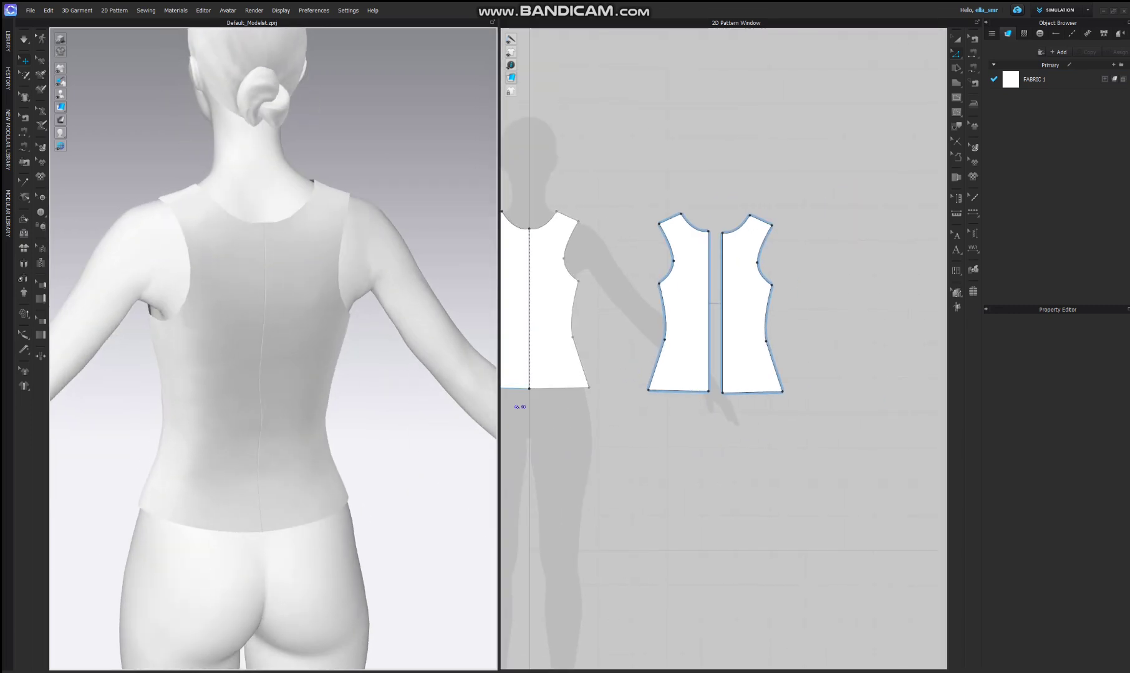
scroll(636, 328, "up", 4)
scroll(696, 331, "down", 2)
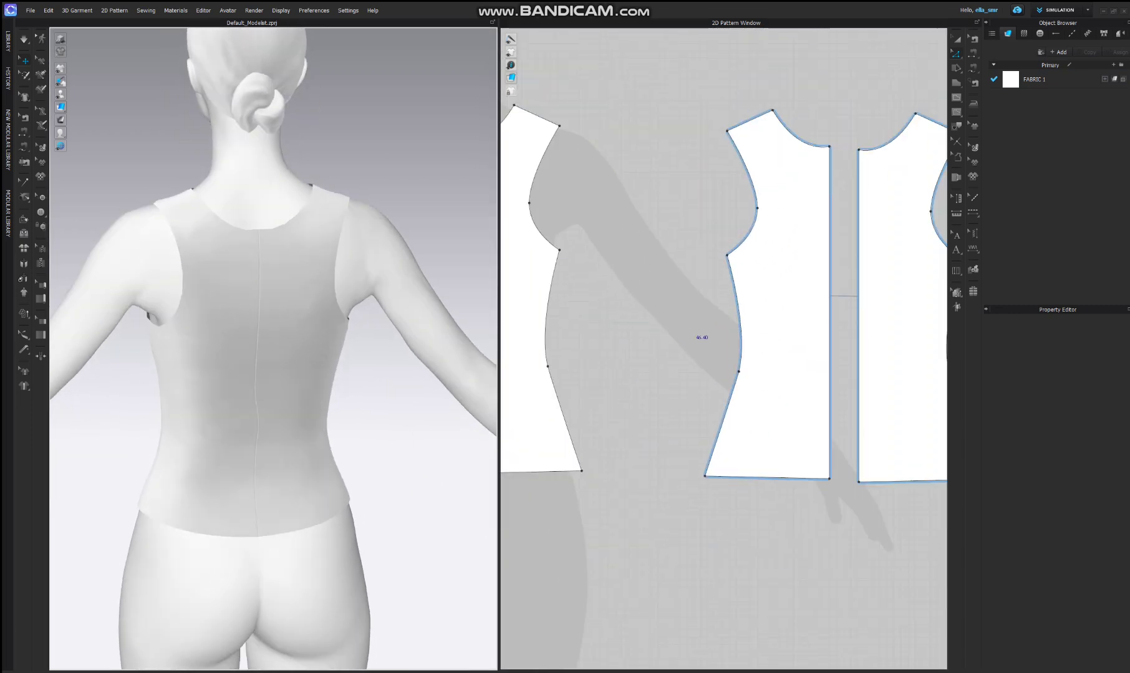
scroll(705, 333, "down", 2)
left_click(696, 330)
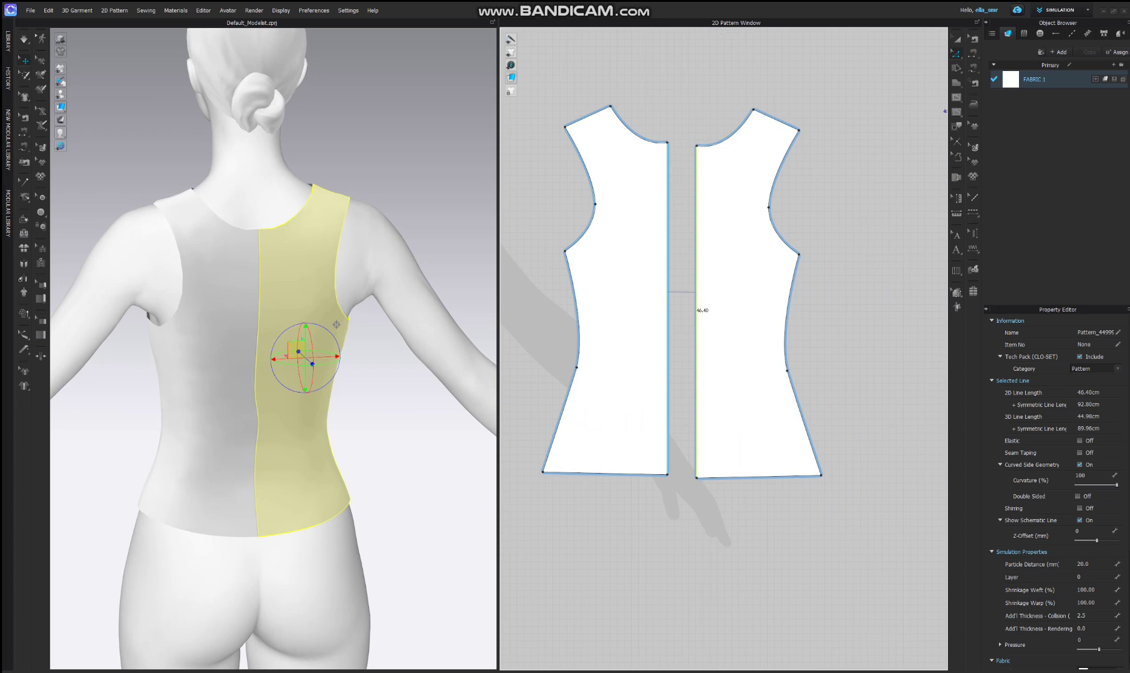
key("b")
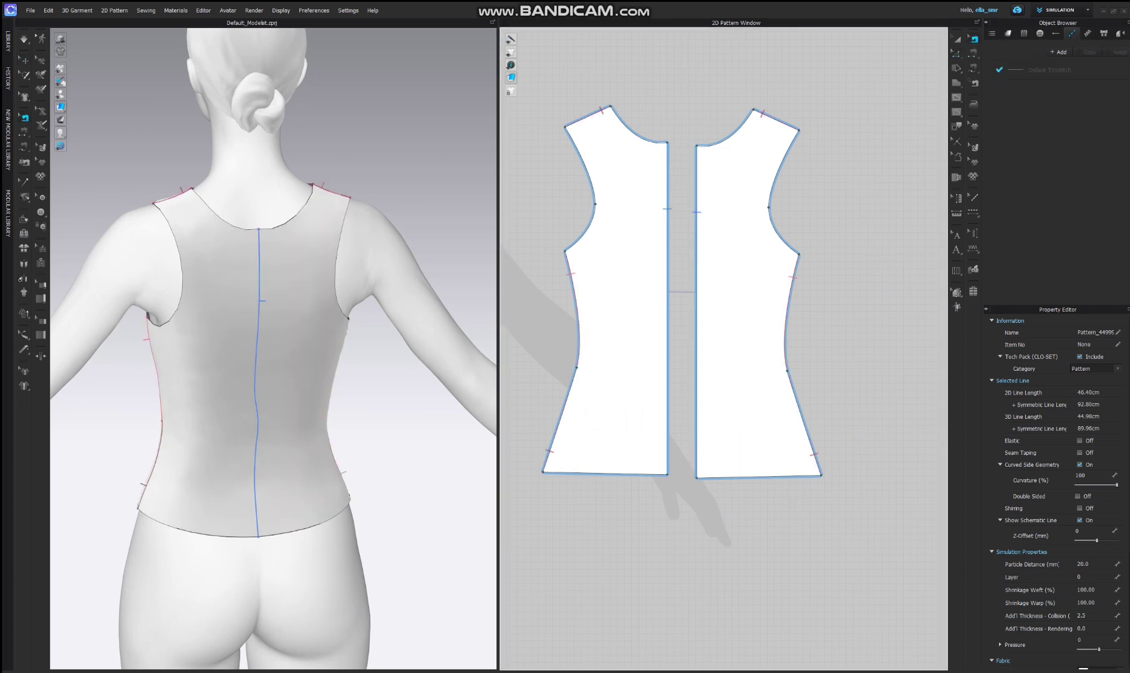
left_click(667, 309)
left_click(697, 311)
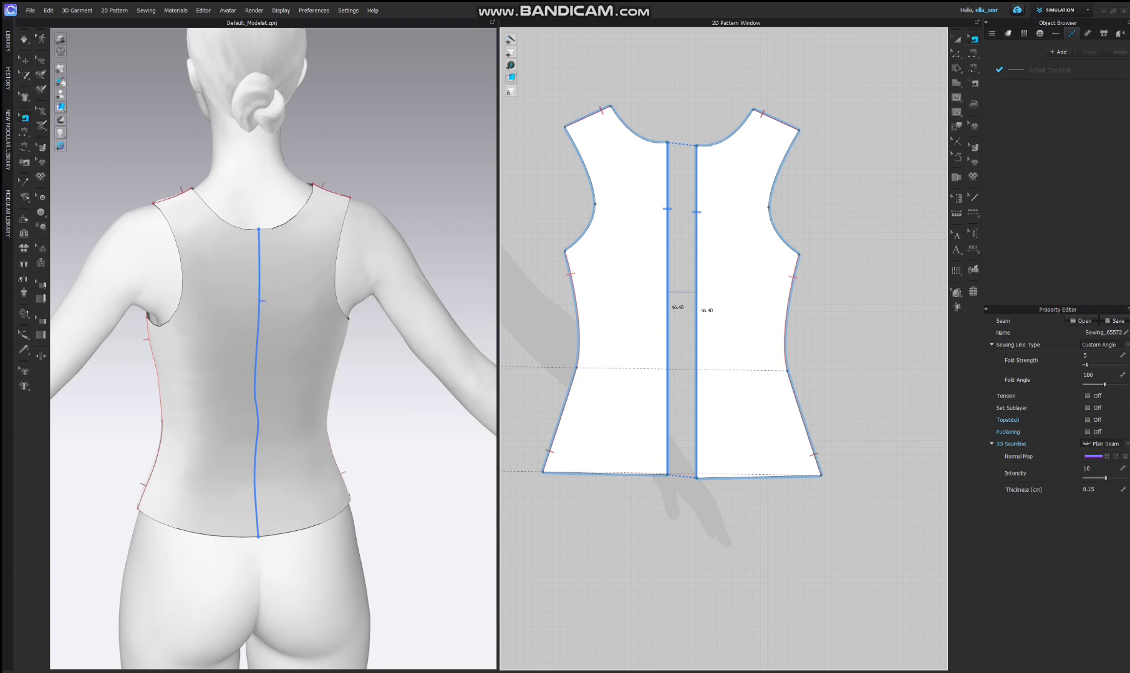
left_click(1095, 469)
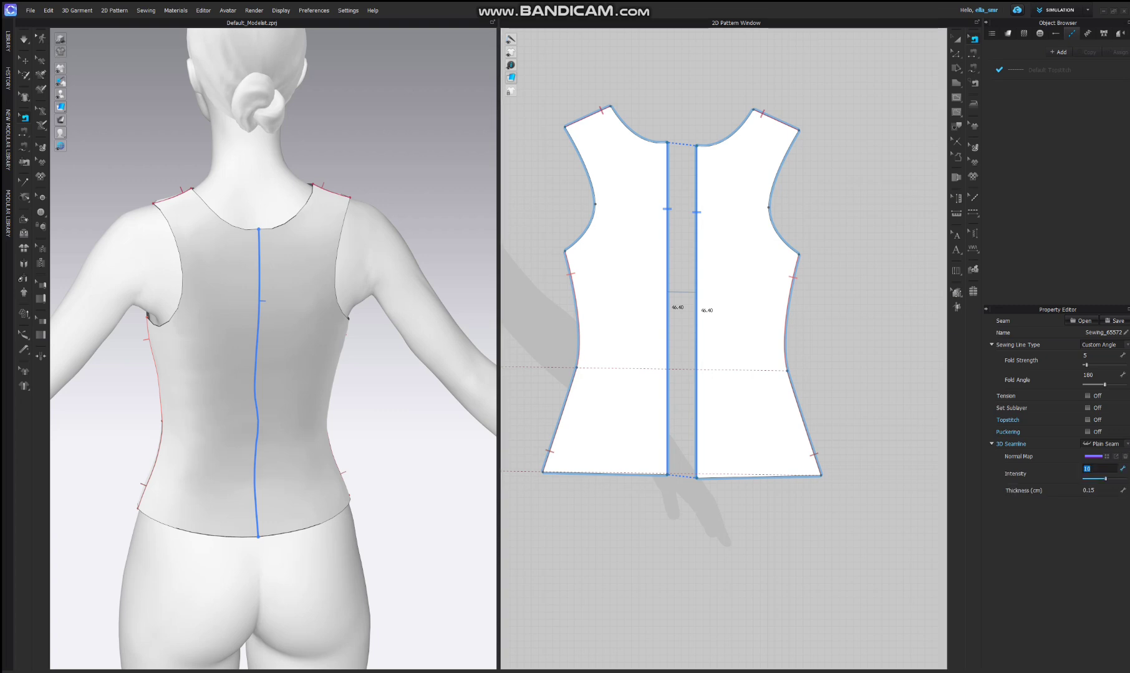
key("Return")
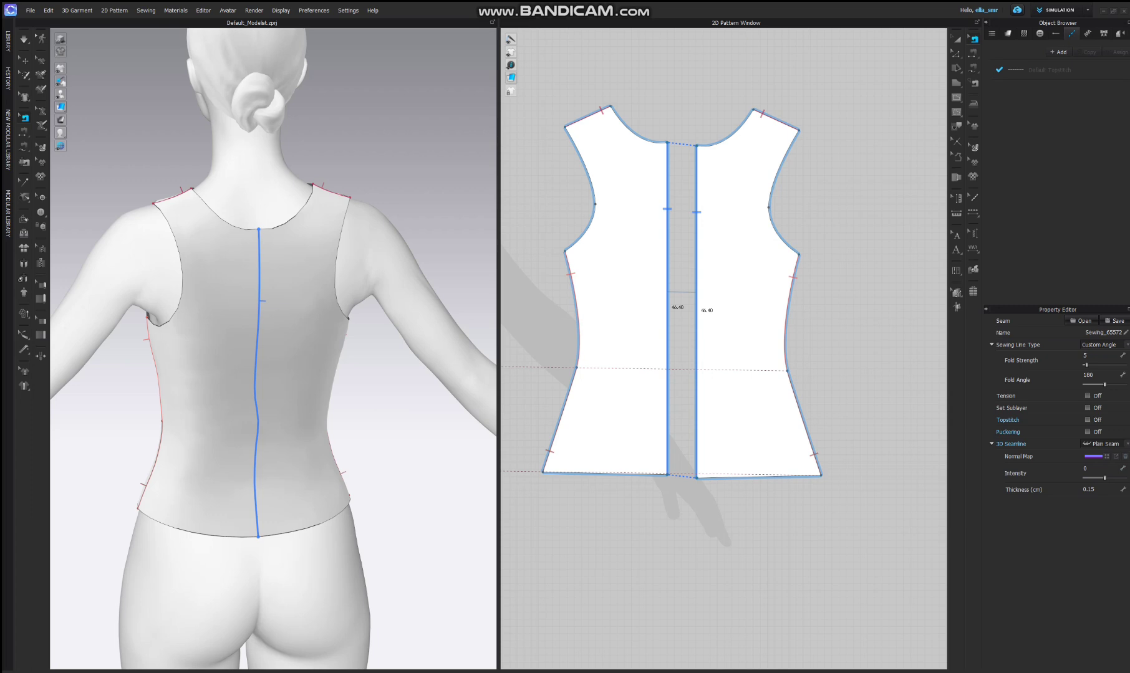
left_click(1124, 457)
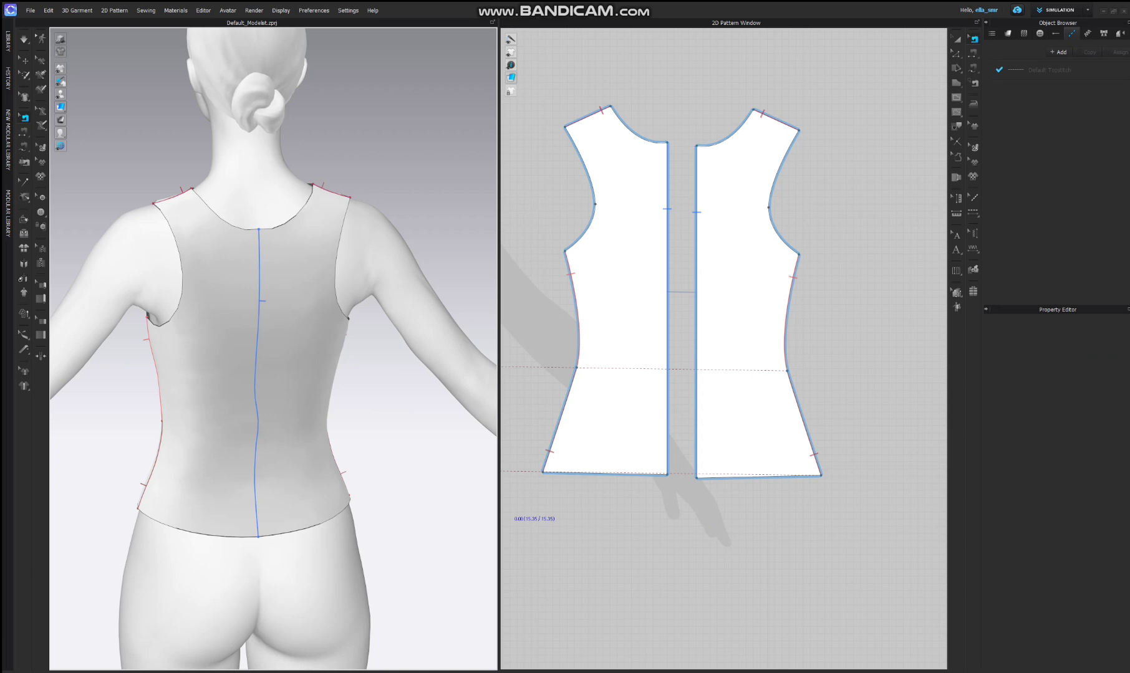
Step: Lower the centre front neck point along the centre line of the merged front bodice
right_click_drag(163, 437, 495, 405)
middle_click_drag(487, 437, 399, 402)
right_click_drag(399, 403, 156, 403)
key("2")
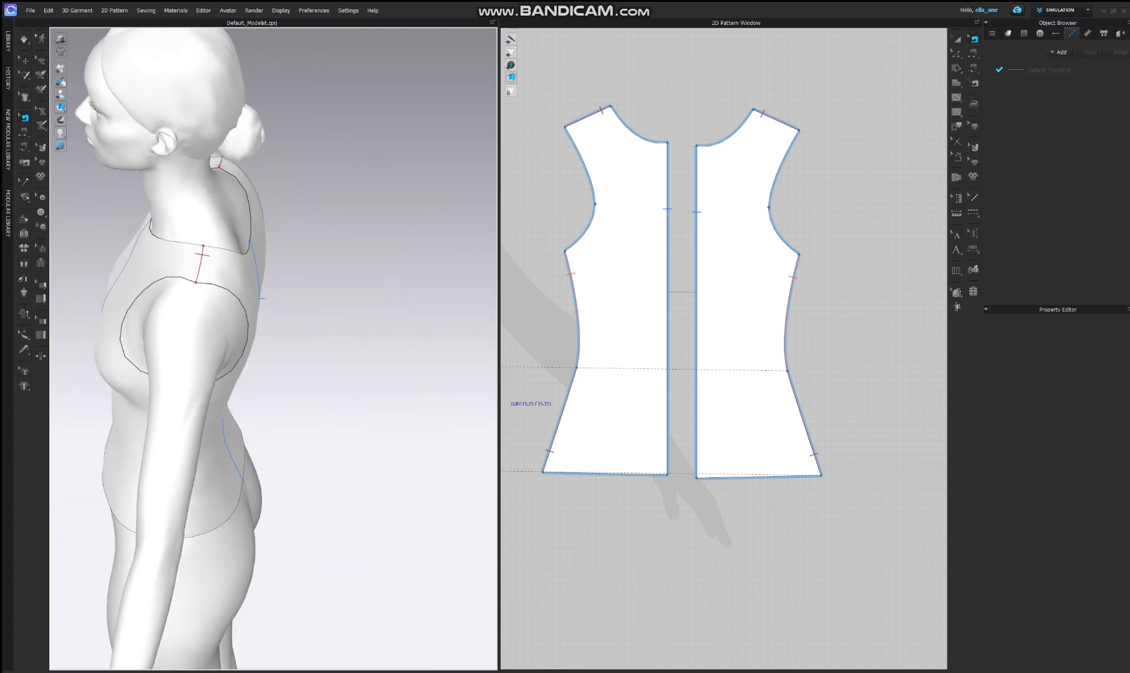
key("8")
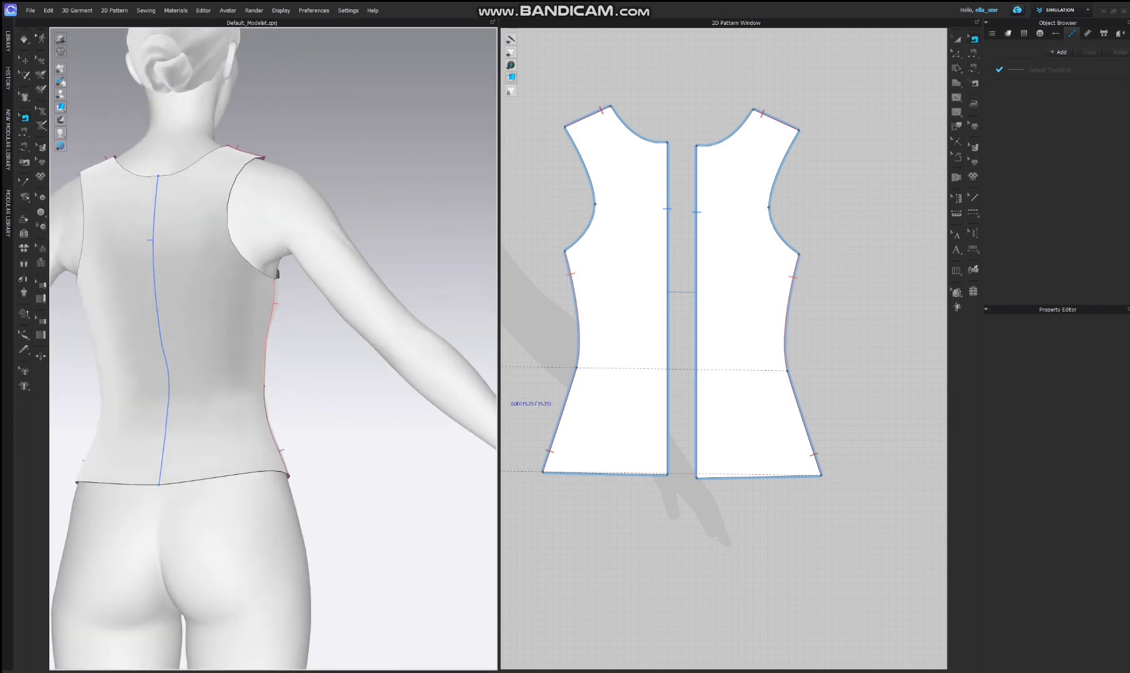
key("2")
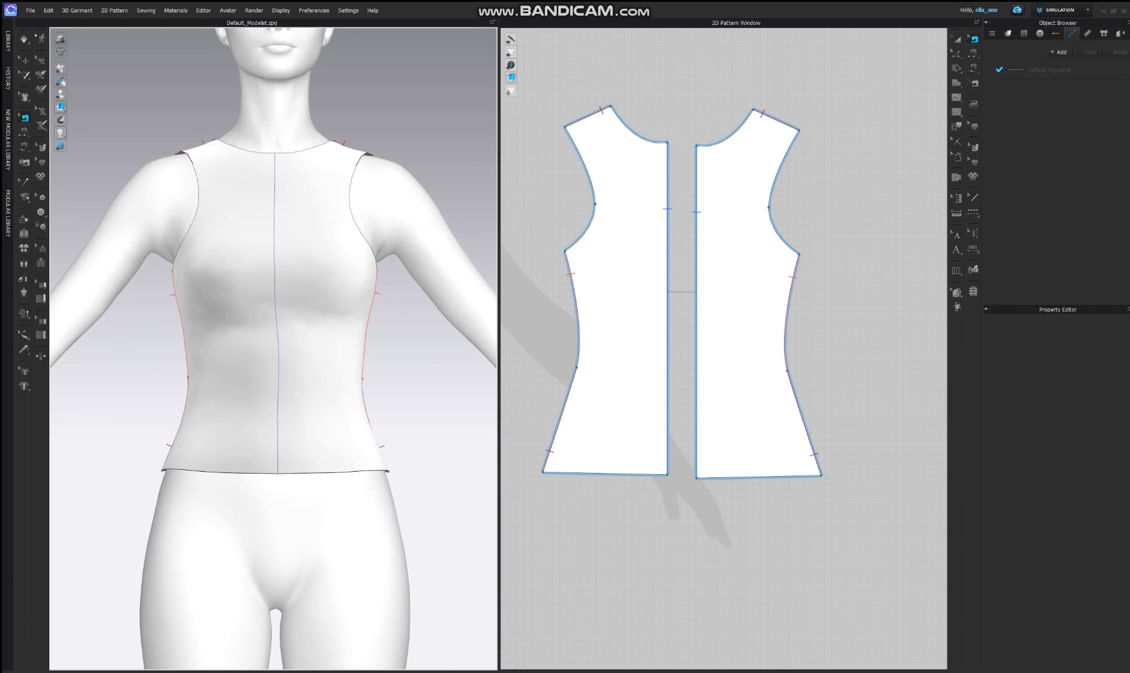
middle_click_drag(561, 412, 849, 434)
left_click(957, 53)
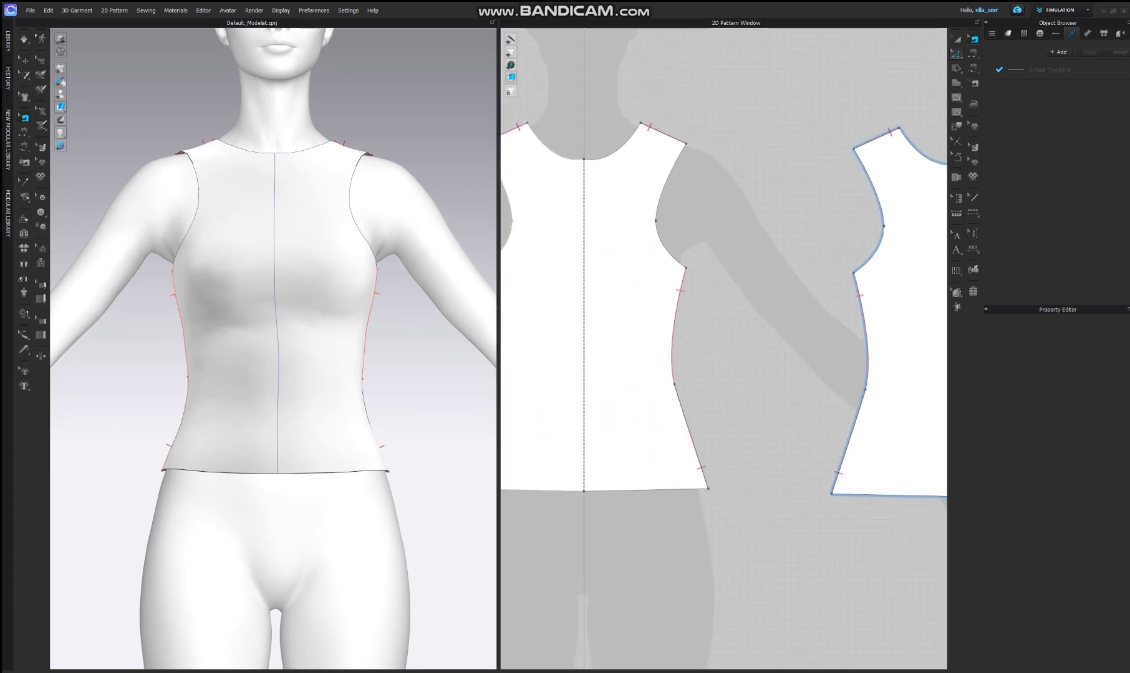
left_click(583, 160)
left_click_drag(585, 161, 584, 180)
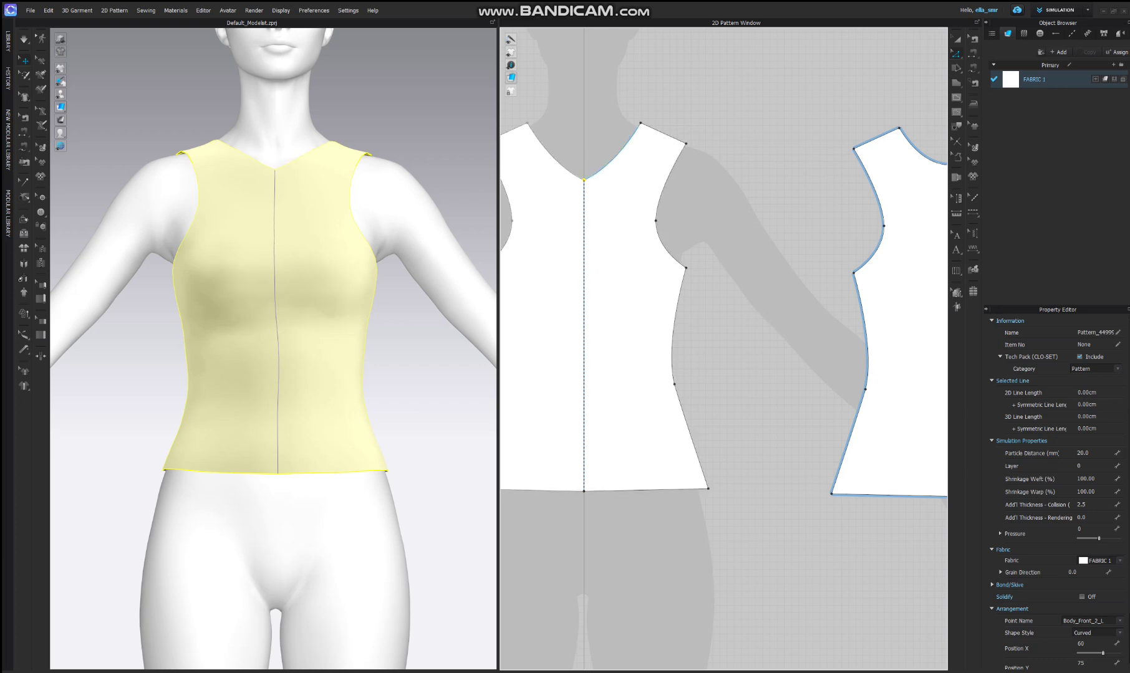
Step: Curve the front neckline edges into a rounded scoop and deepen it further at the centre front
left_click(620, 154)
left_click_drag(613, 168, 630, 199)
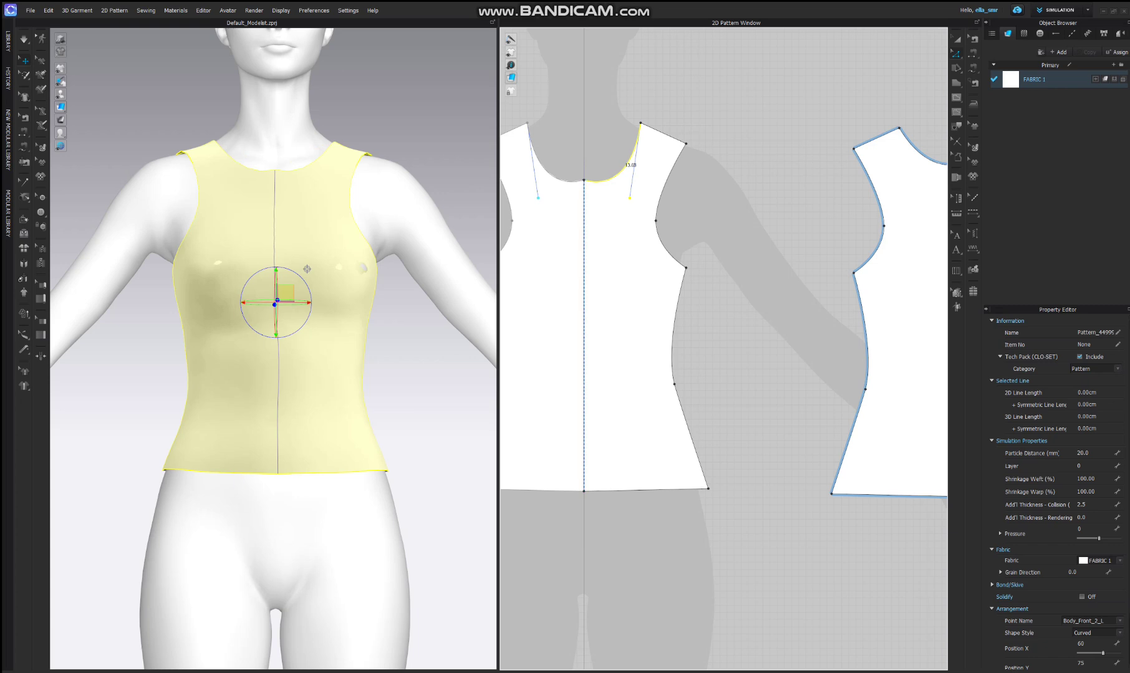
key("ctrl+y")
key("ctrl+y")
key("ctrl+y")
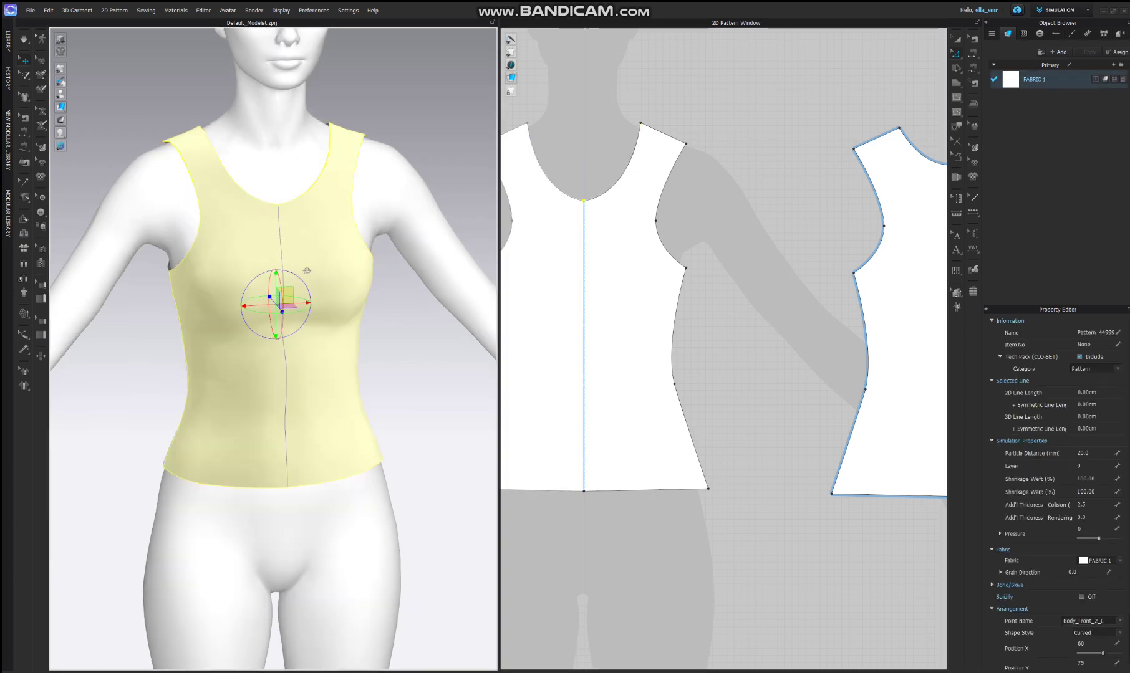
Step: Offset the front and back neckline edges inward as internal lines at 1.5 cm, and cut and sew the patterns along them
scroll(671, 169, "down", 3)
middle_click_drag(672, 169, 646, 172)
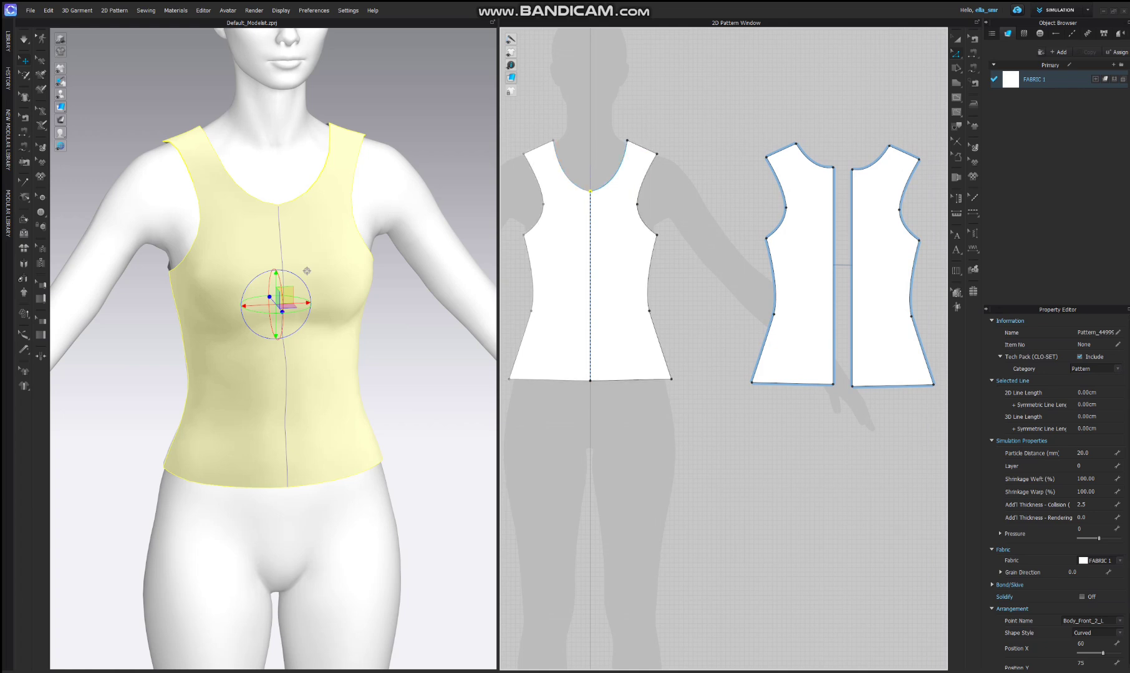
left_click(615, 180)
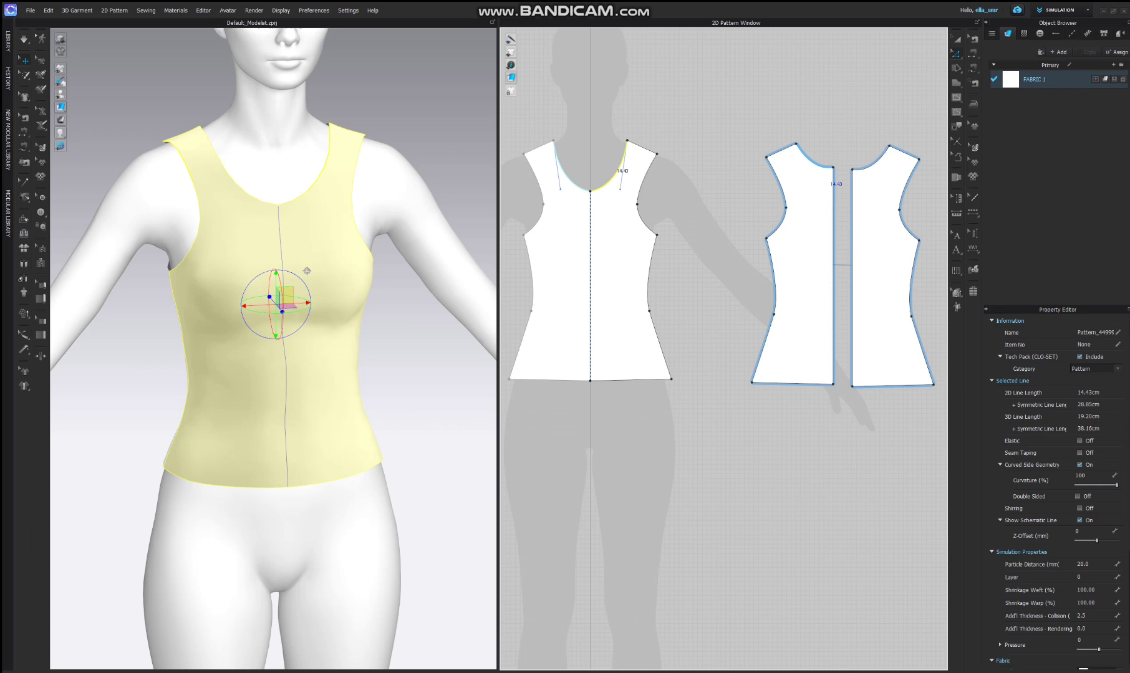
left_click(822, 165, "shift")
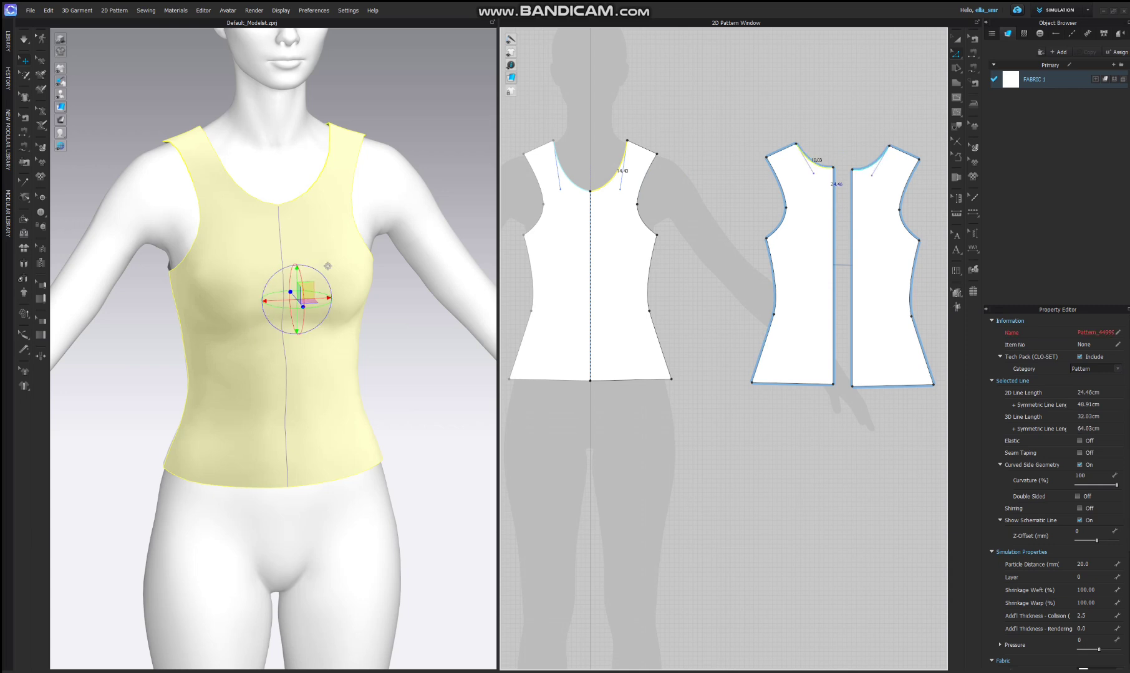
right_click(821, 165)
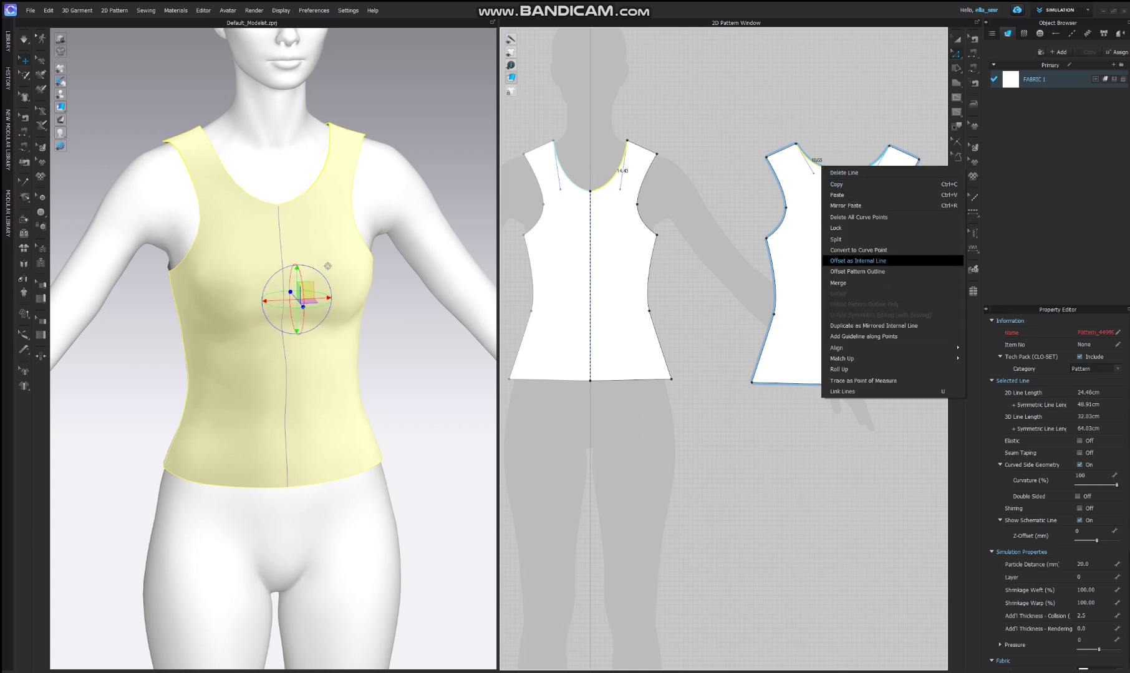
left_click(858, 261)
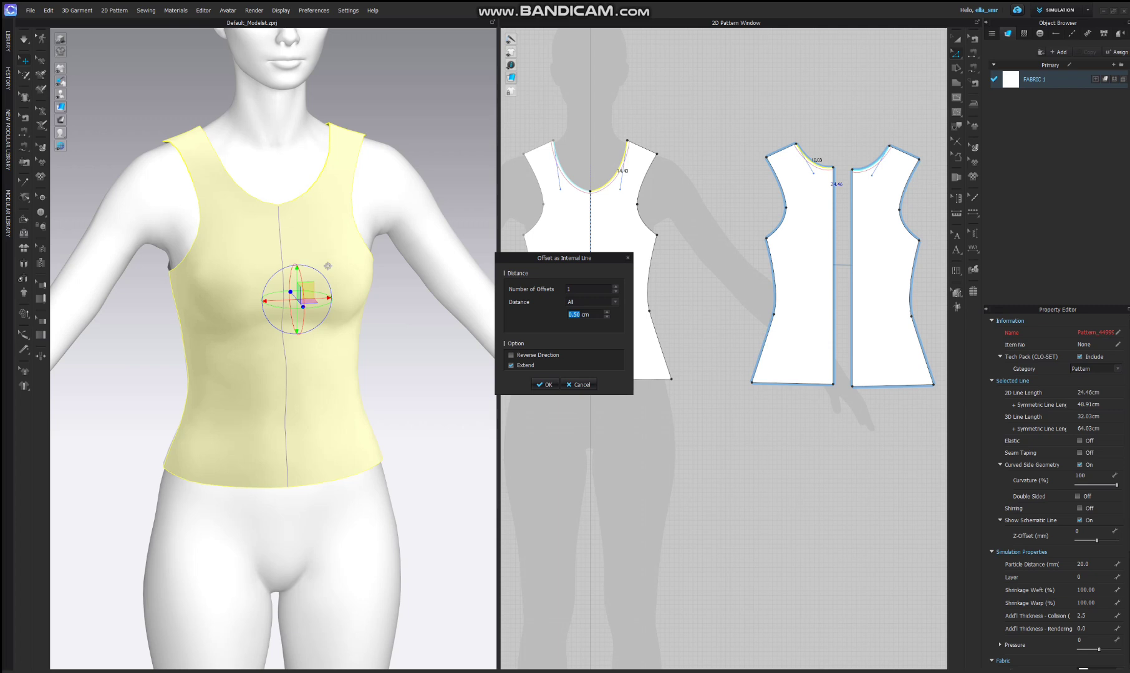
type("2")
key("BackSpace")
type("1.5")
left_click(544, 385)
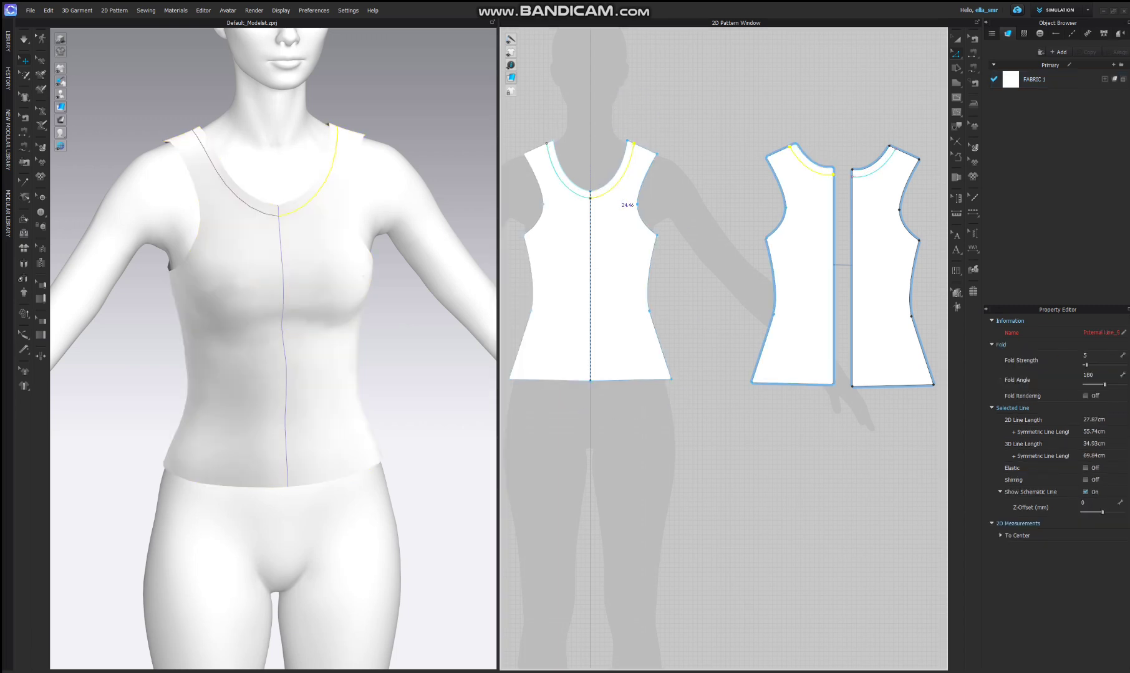
right_click(612, 186)
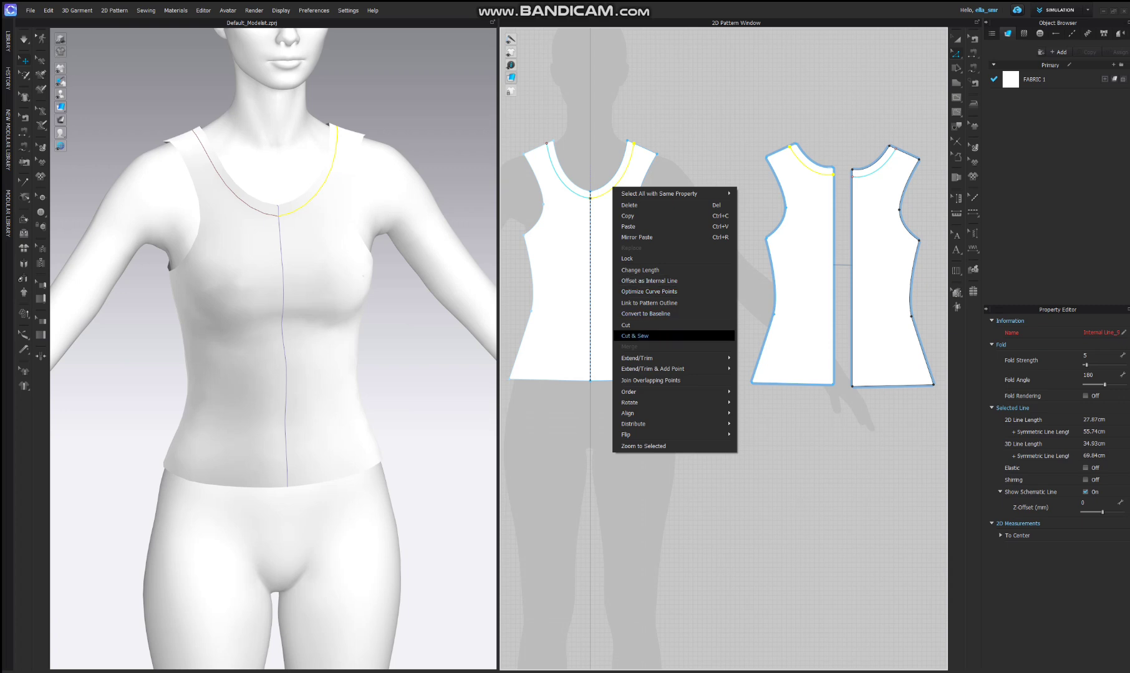
left_click(634, 335)
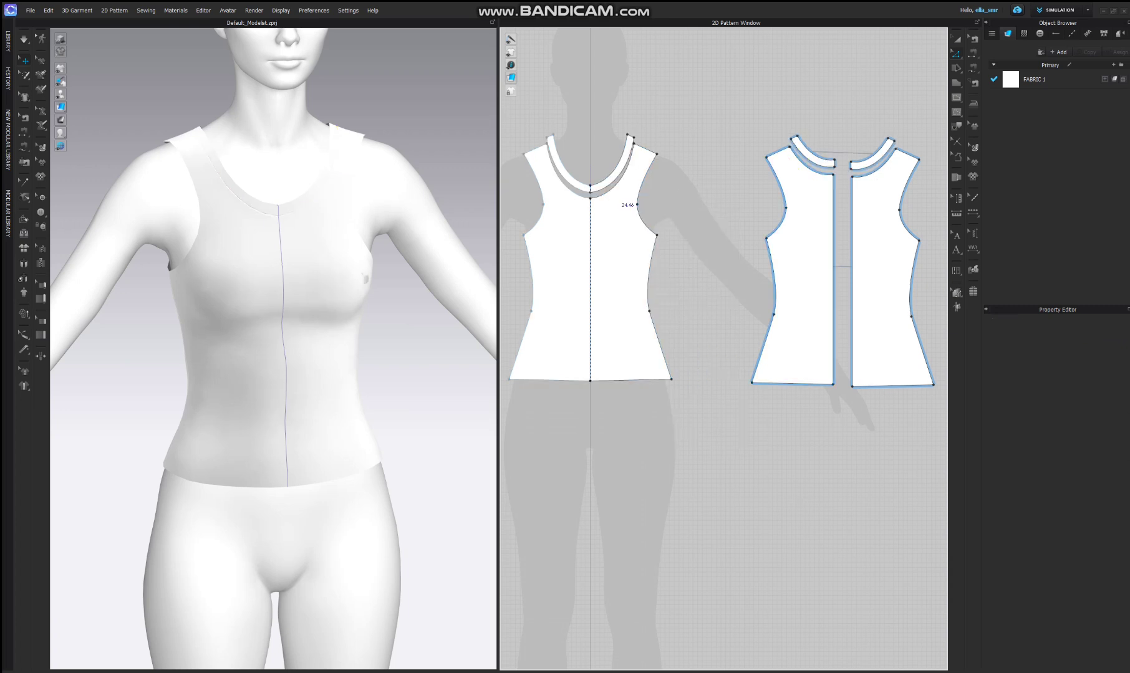
Step: Set the additional rendering thickness of the front and back neck bands to 2 and display the garment as a Thick Textured Surface
left_click(957, 39)
left_click(618, 173)
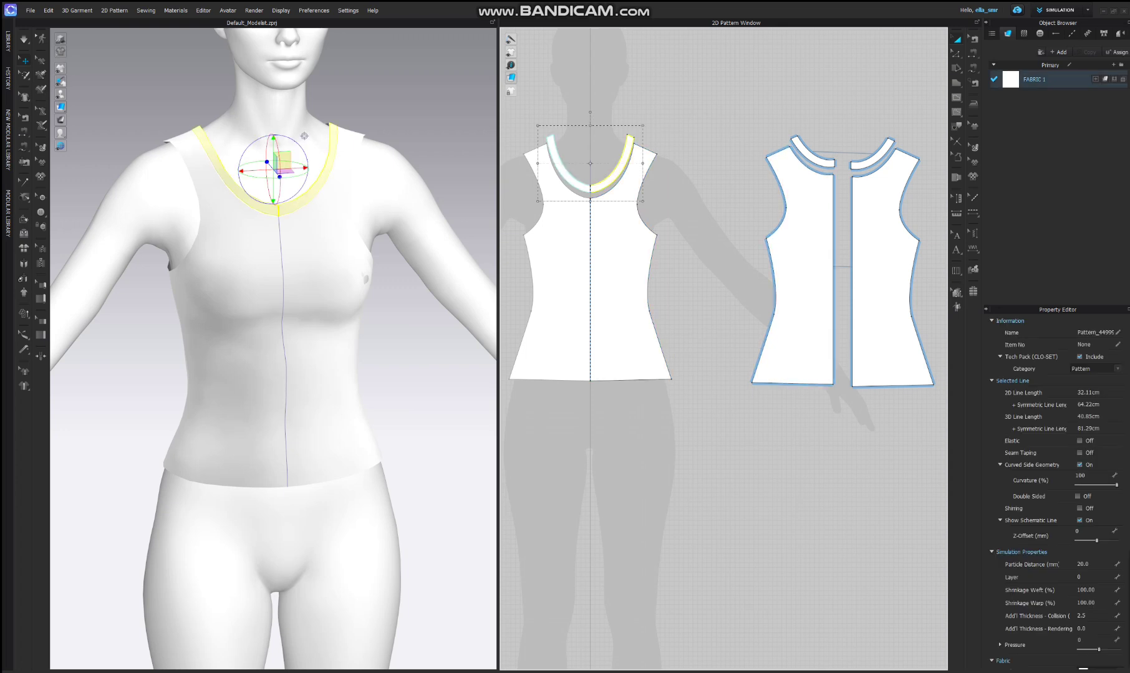
left_click(316, 123, "shift")
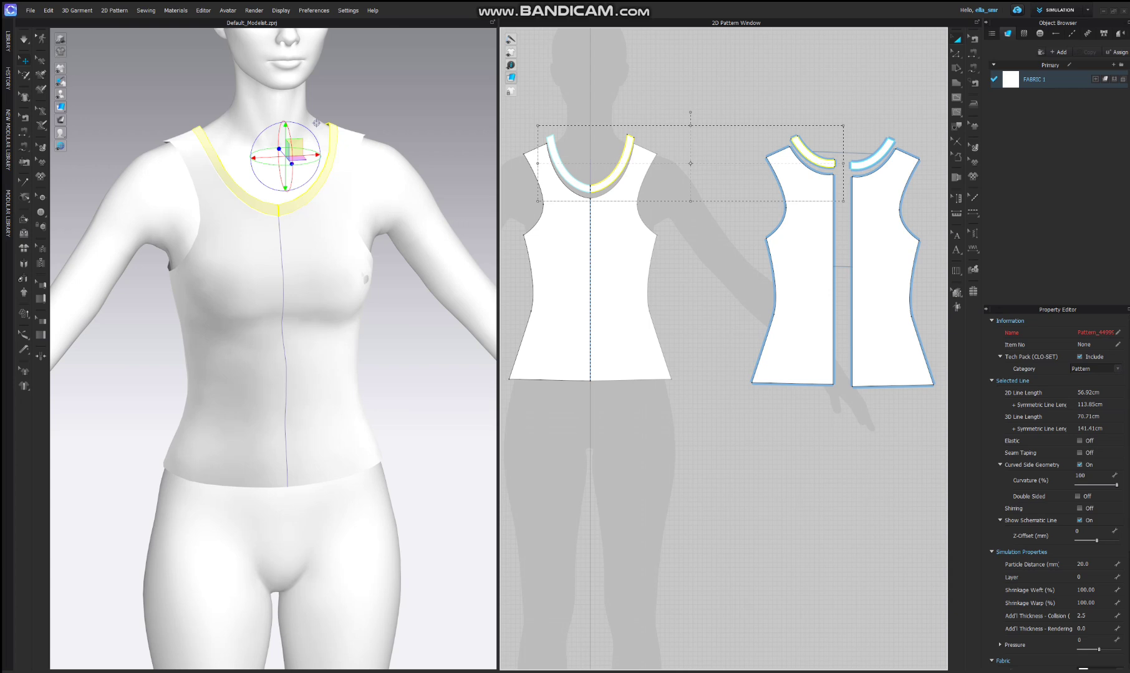
left_click(1083, 628)
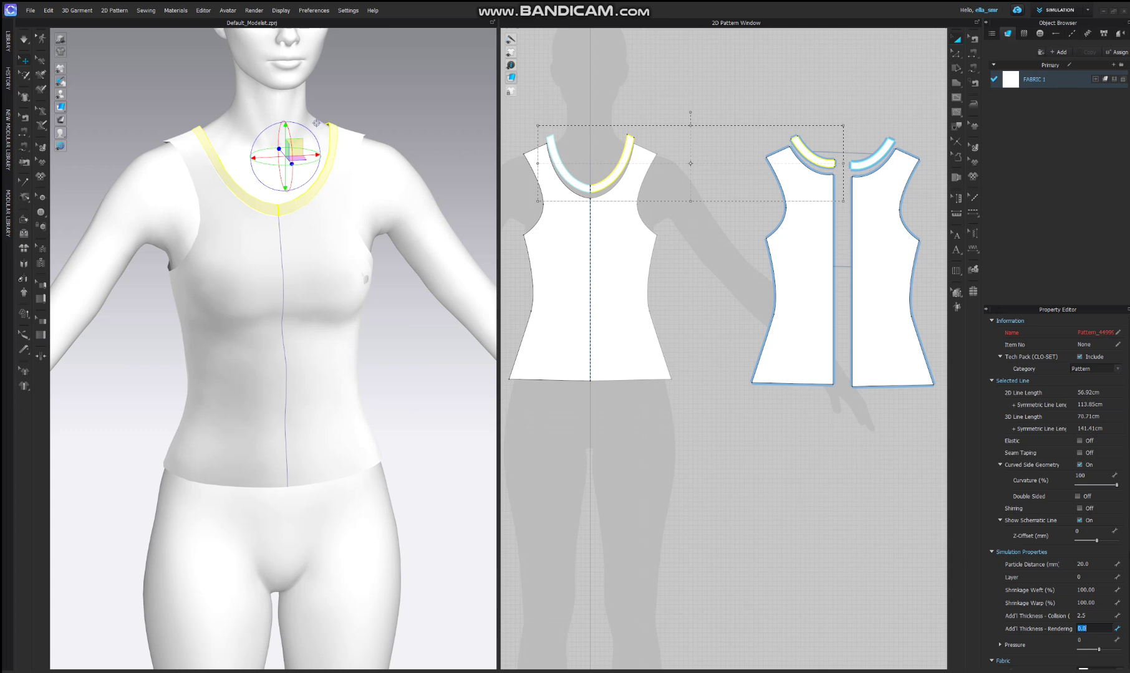
type("2")
key("Return")
left_click(316, 123)
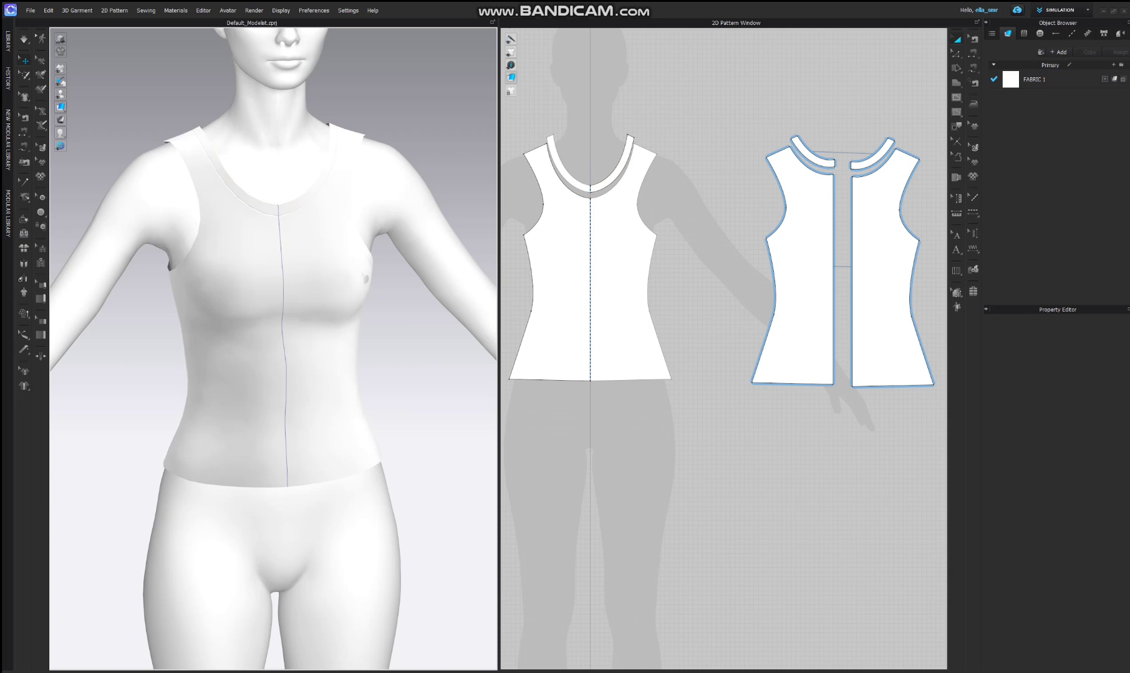
mouse_move(60, 107)
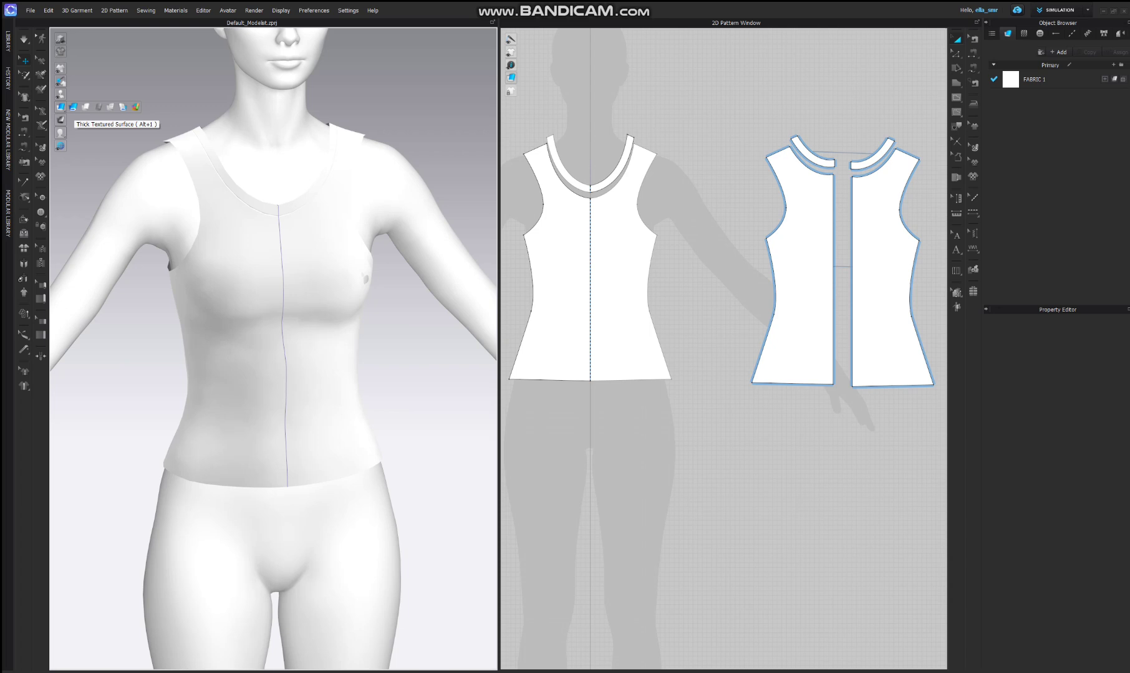
left_click(73, 107)
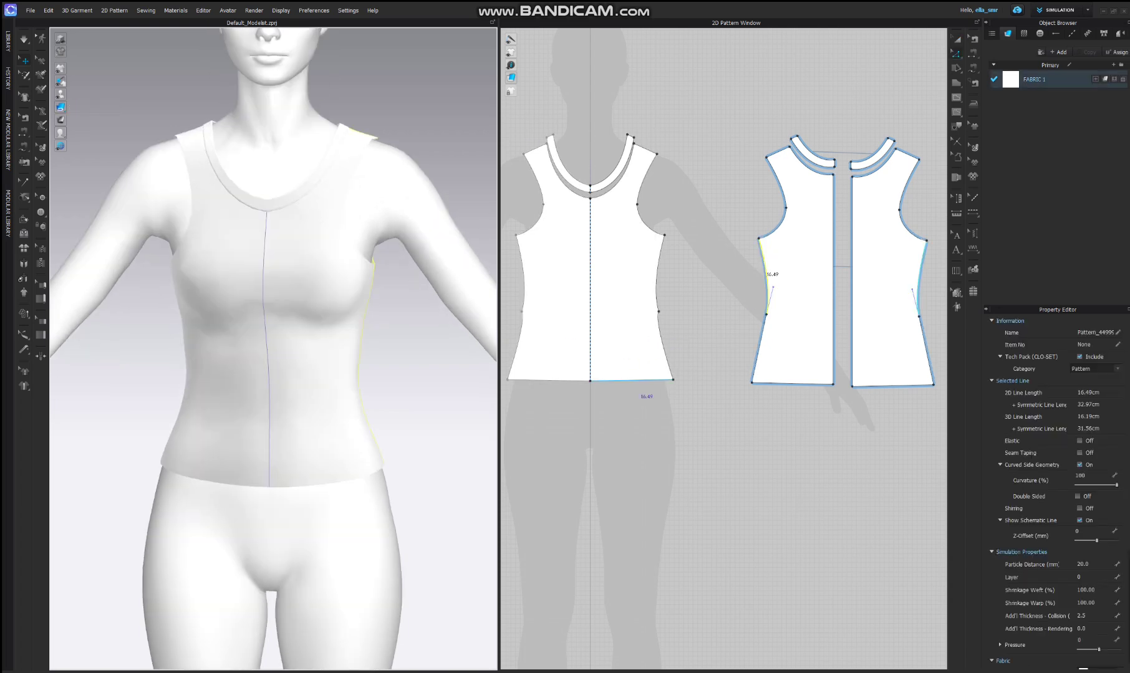
Step: Offset the hem and armhole edges of the front and back bodice as internal lines at 1.50 cm
left_click(631, 379)
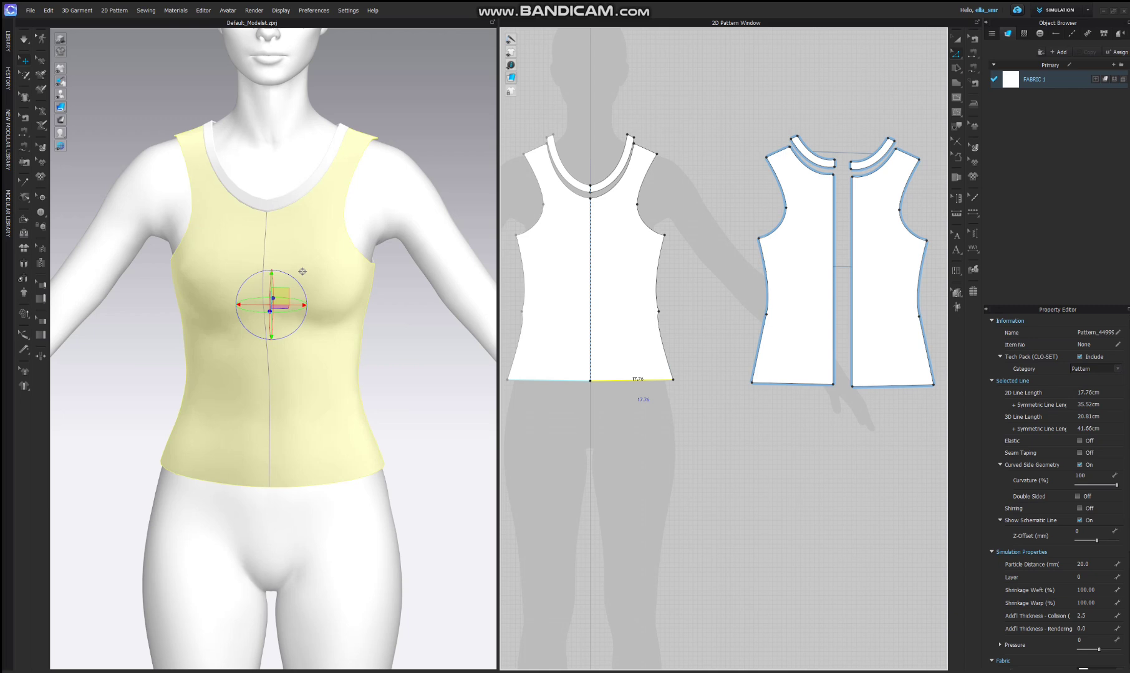
left_click_drag(303, 271, 332, 269)
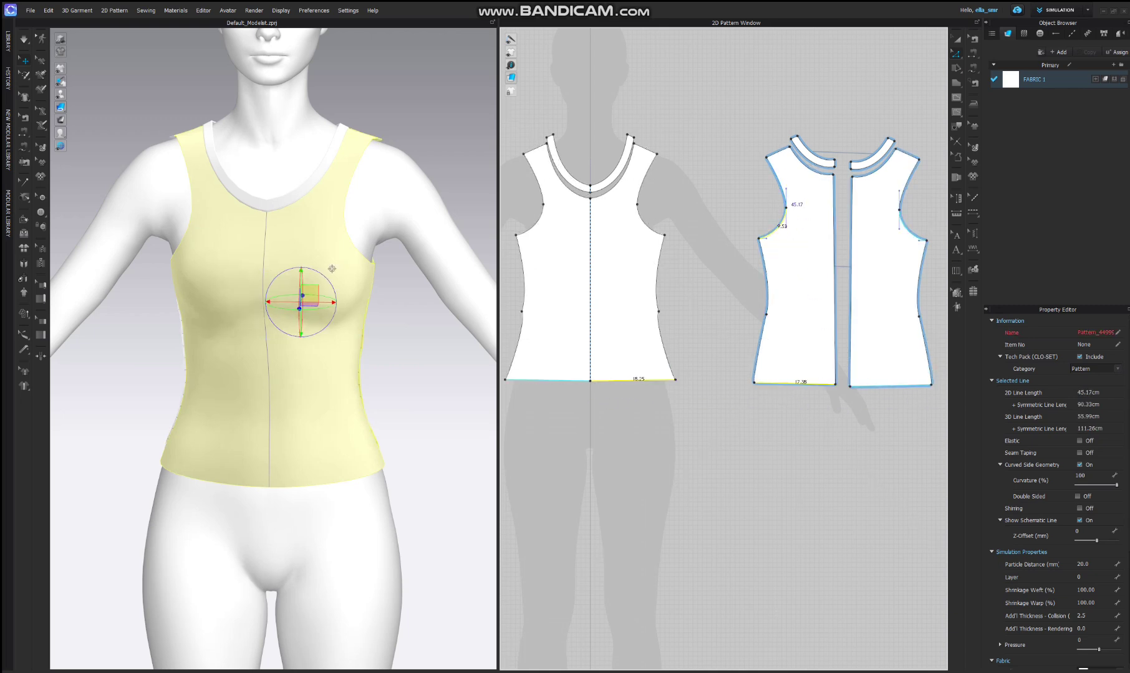
left_click(782, 191, "shift")
left_click(650, 181, "shift")
left_click(649, 225, "shift")
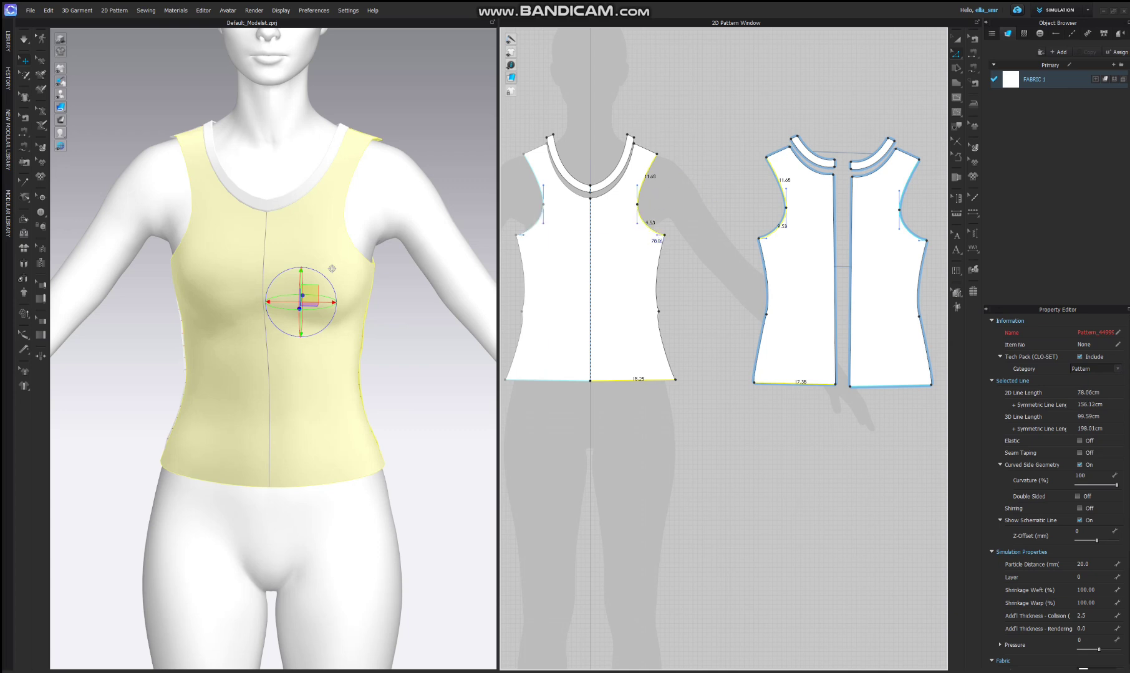
right_click(642, 222)
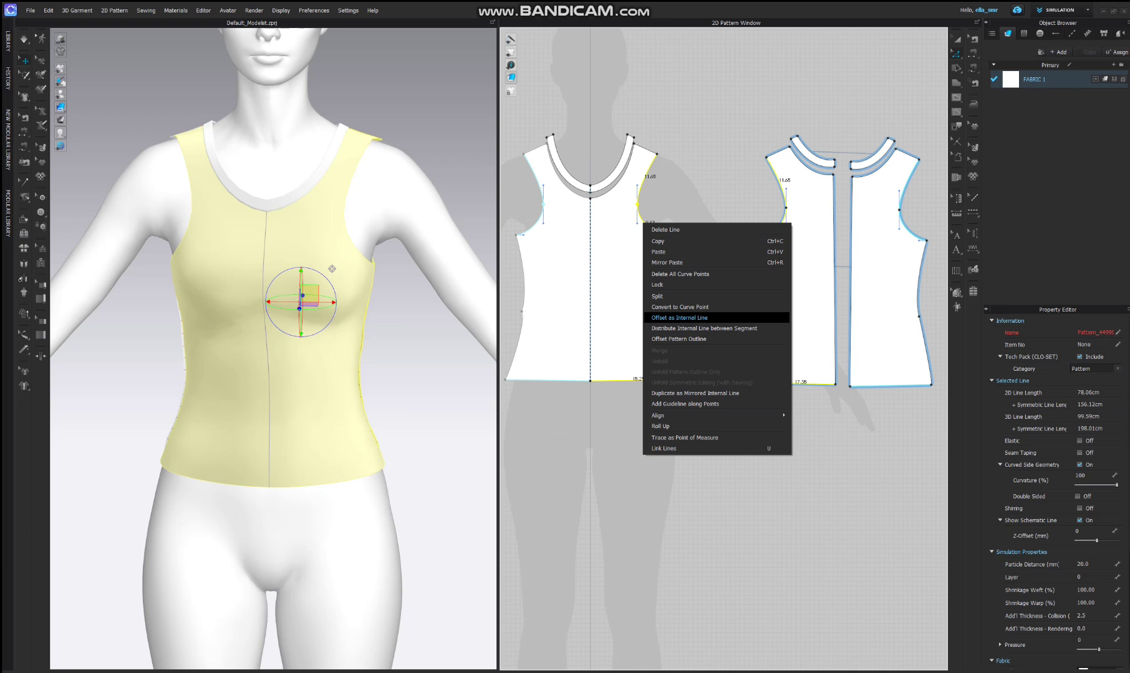
left_click(679, 318)
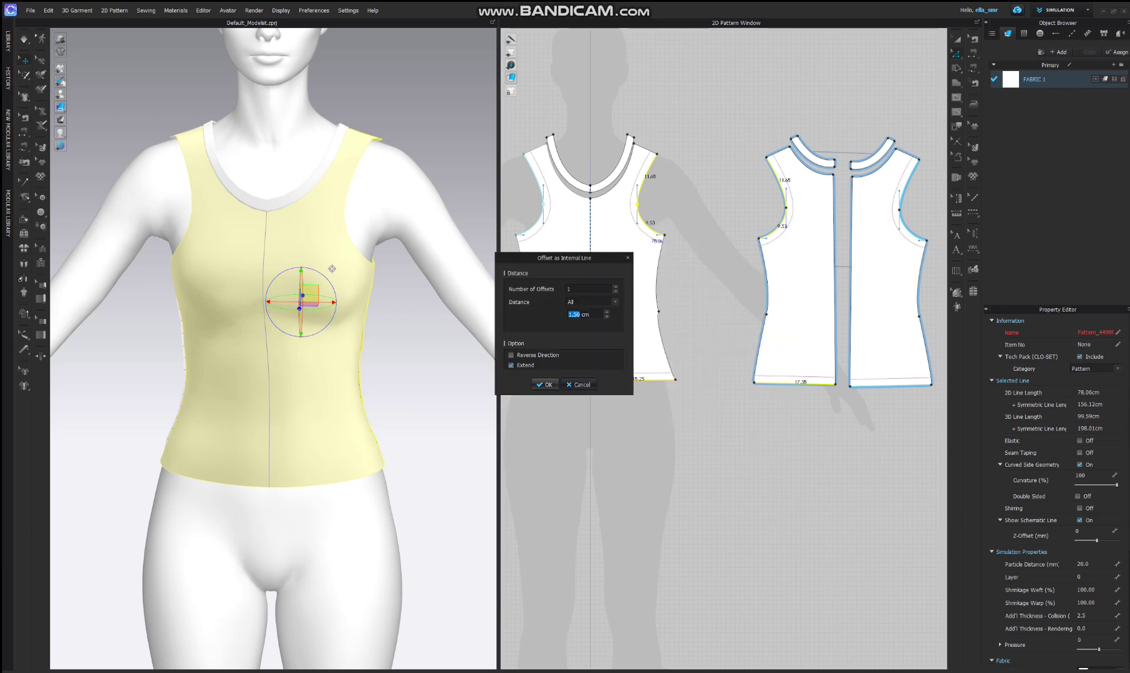
left_click(545, 385)
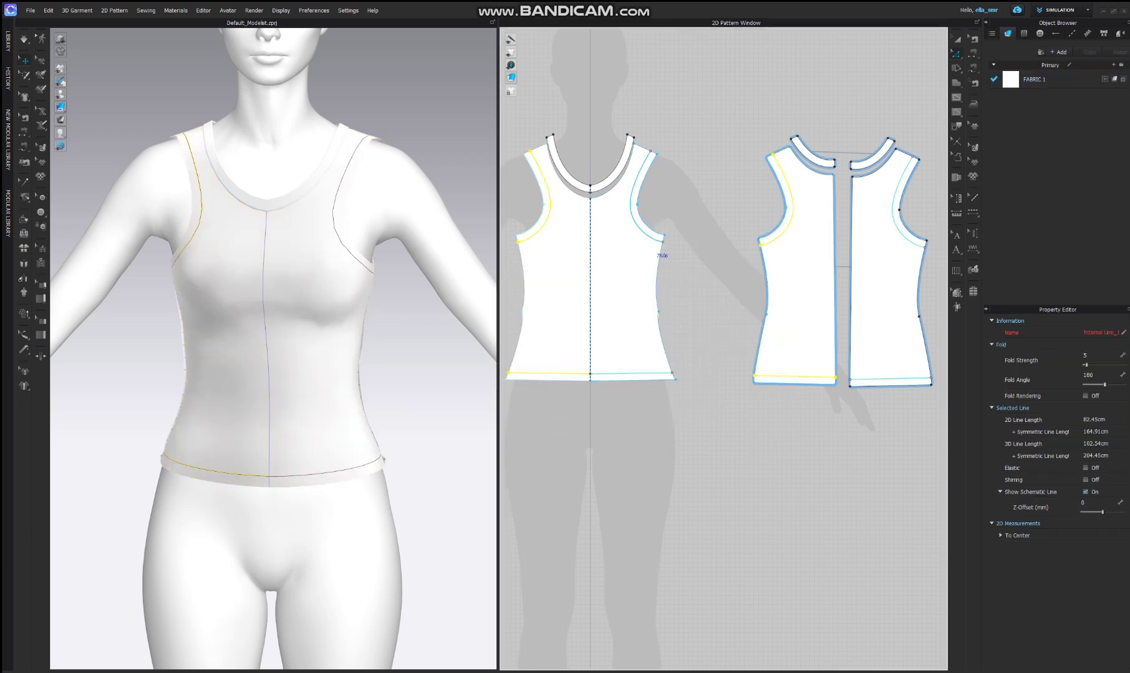
Step: Cut and sew the front bodice along its armhole and hem internal lines to separate the bands
right_click(648, 237)
left_click(670, 397)
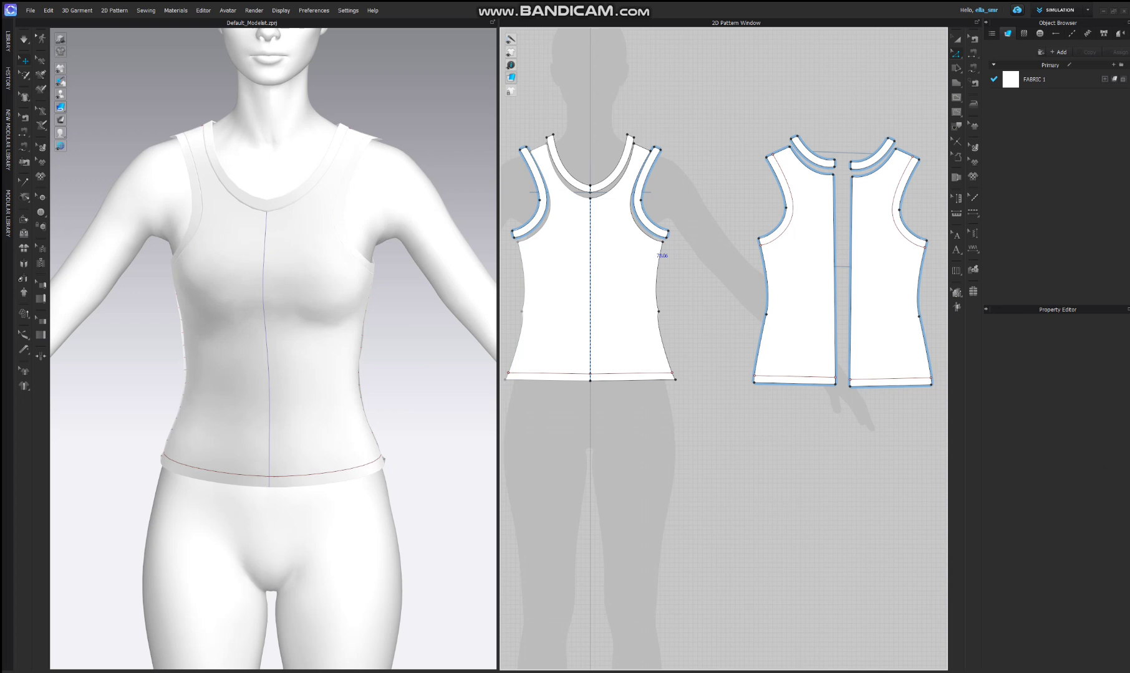
left_click(656, 374)
right_click(645, 373)
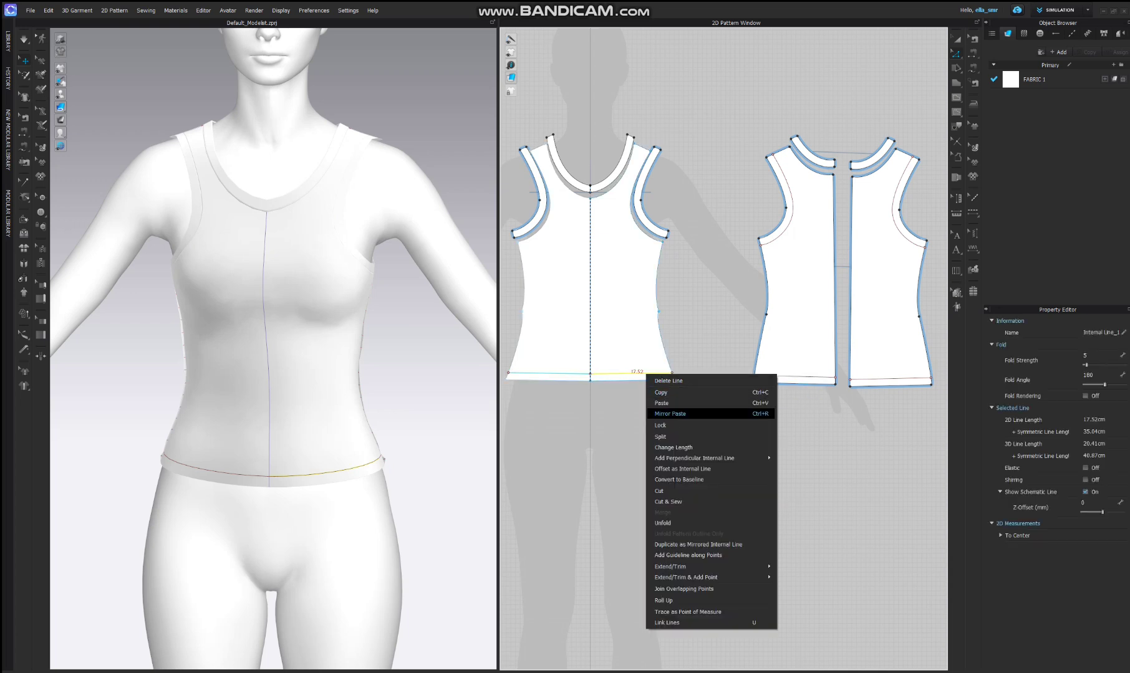
left_click(673, 501)
Step: Cut and sew the back bodice along its hem and armhole internal lines to separate the bands
left_click(810, 376)
right_click(805, 376)
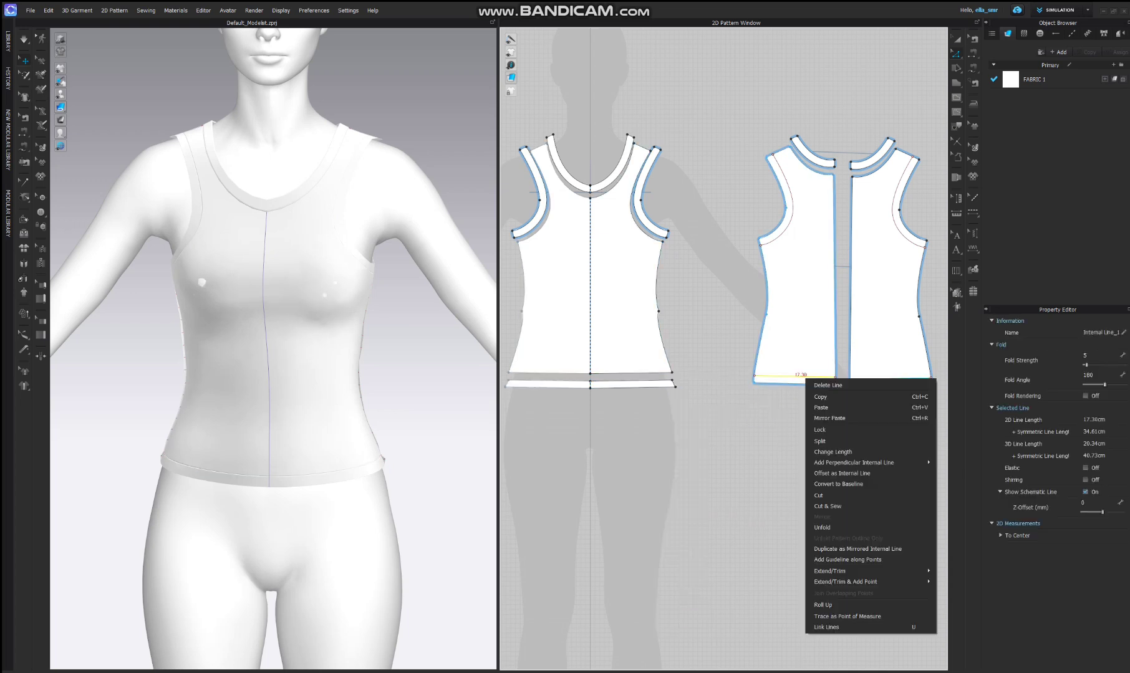
left_click(833, 505)
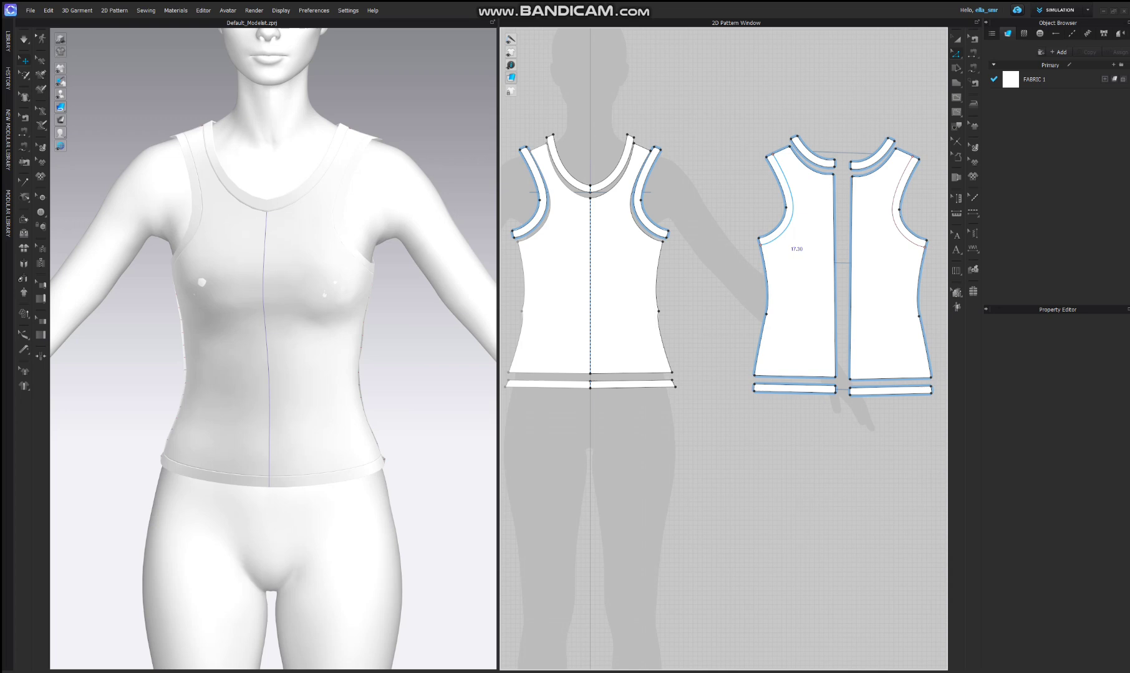
left_click(780, 230)
right_click(785, 230)
left_click(806, 389)
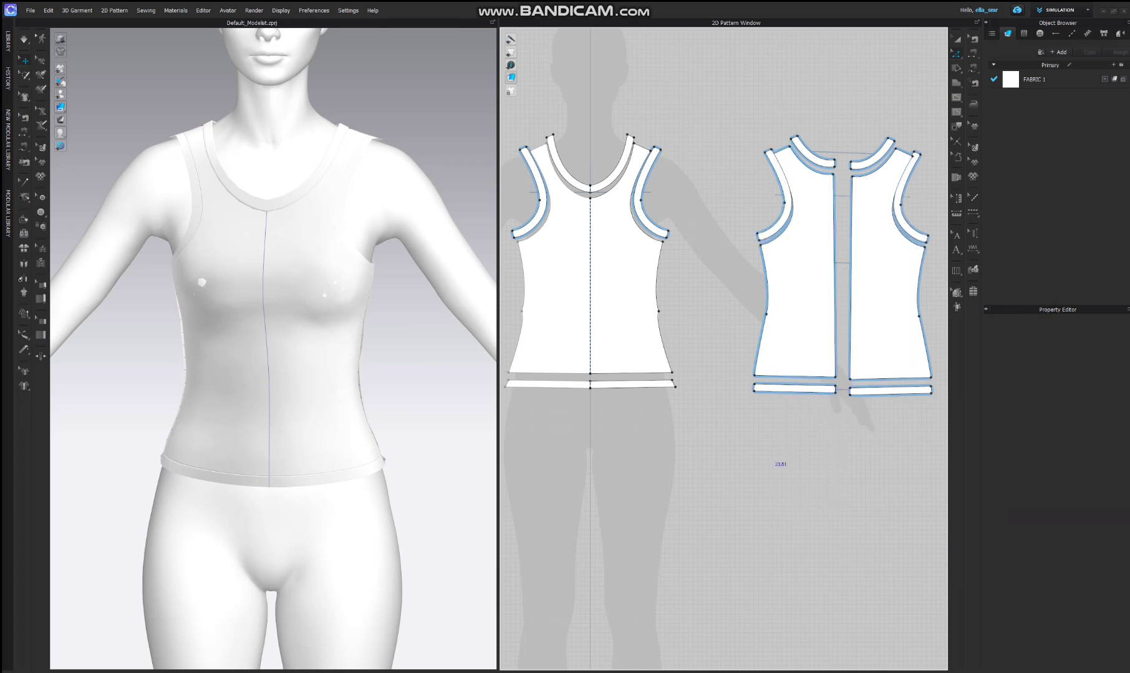
Step: Set the additional rendering thickness of all front and back armhole and hem bands to 2
left_click(956, 39)
left_click(783, 206)
left_click(640, 212, "shift")
left_click(540, 212, "shift")
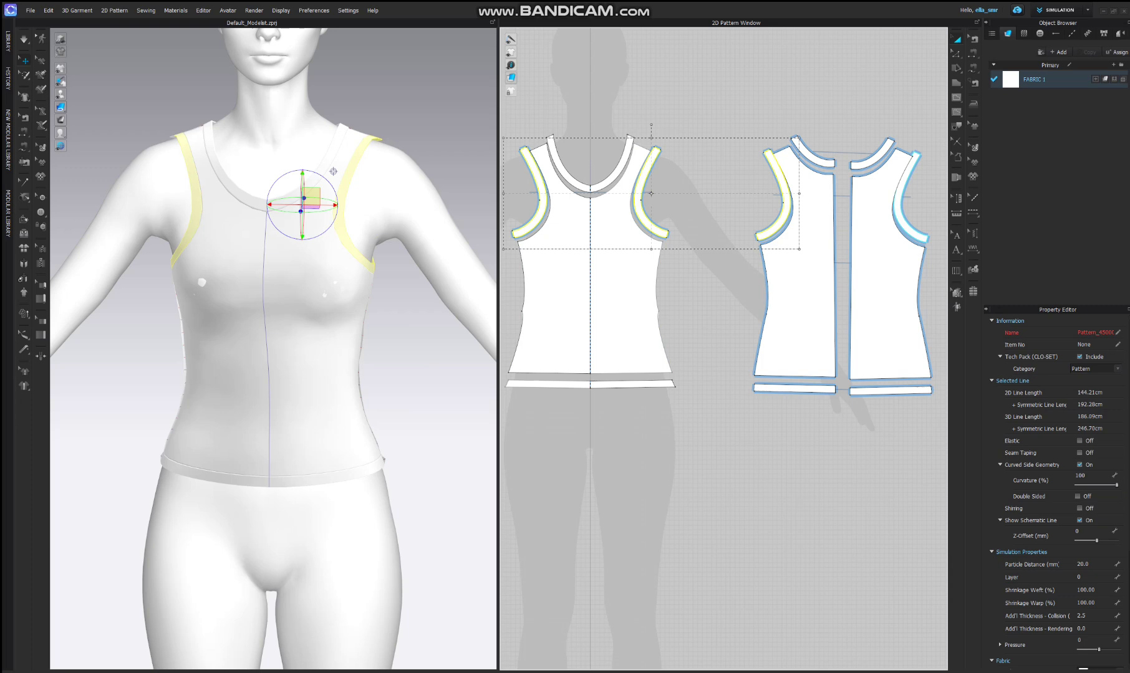
left_click(626, 384, "shift")
left_click(795, 388, "shift")
left_click(890, 390, "shift")
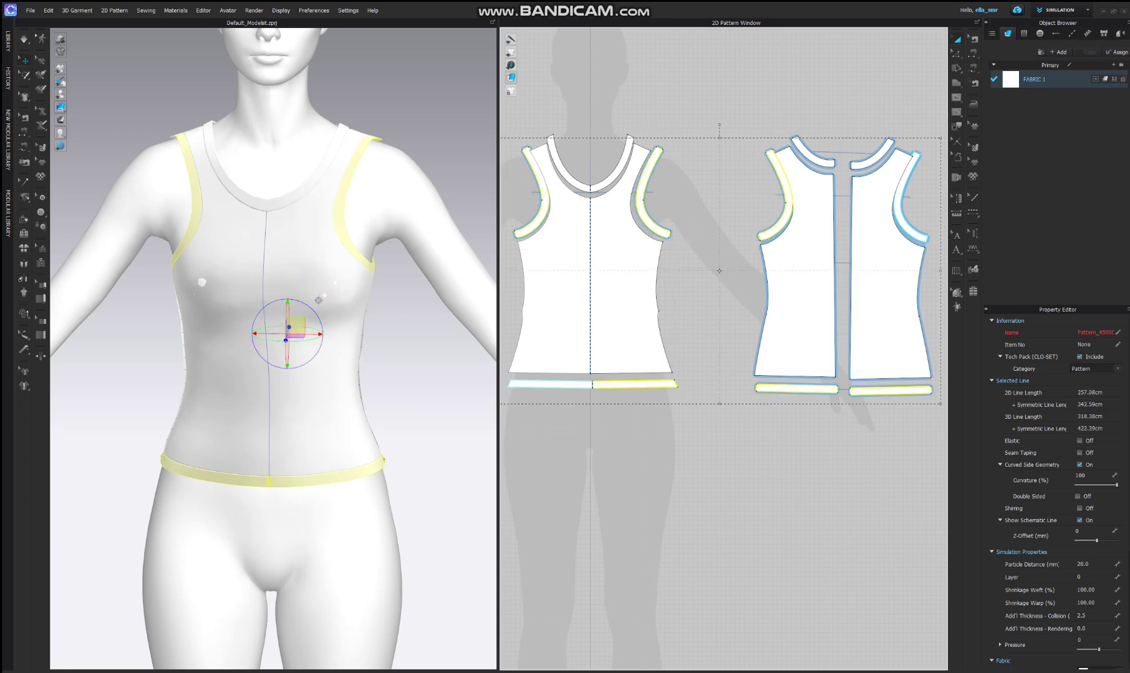
left_click(902, 218, "shift")
left_click(1094, 629)
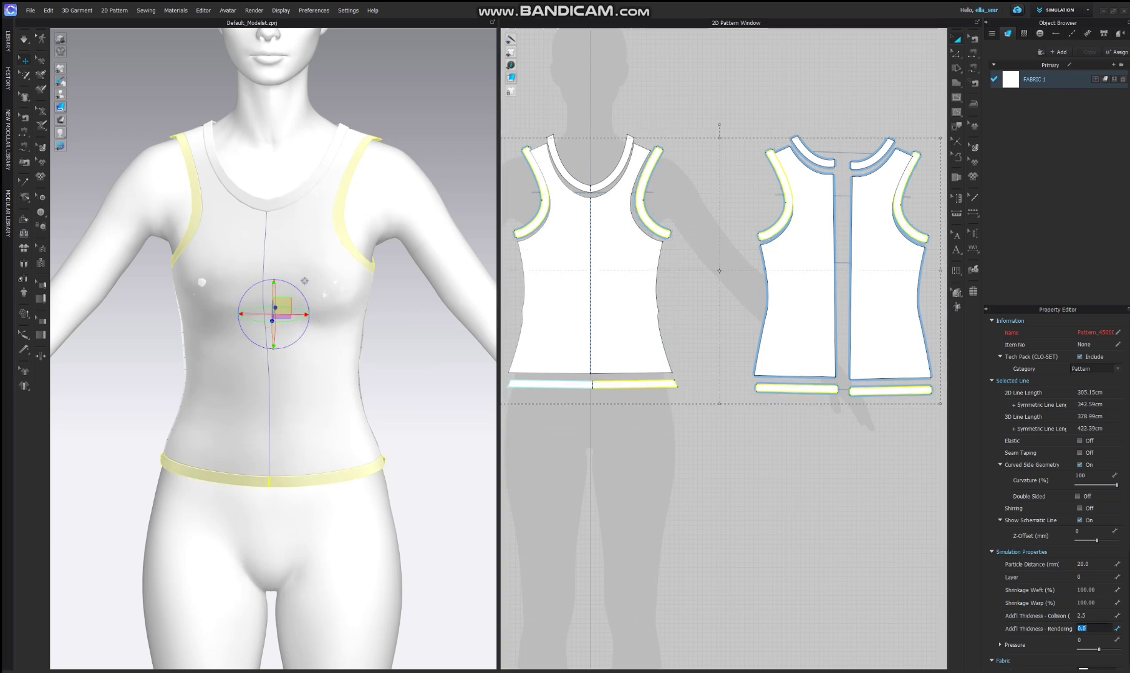
type("2")
key("Return")
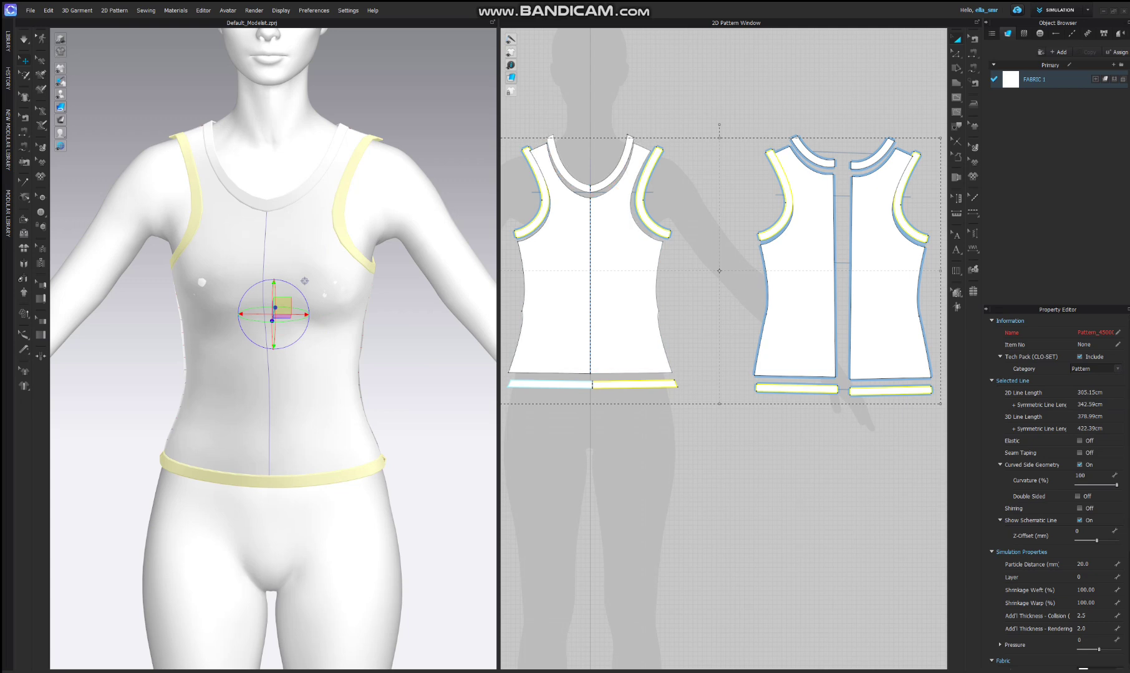
Step: Simulate the garment briefly so the new armhole and hem bands settle on the avatar
key("space")
key("space")
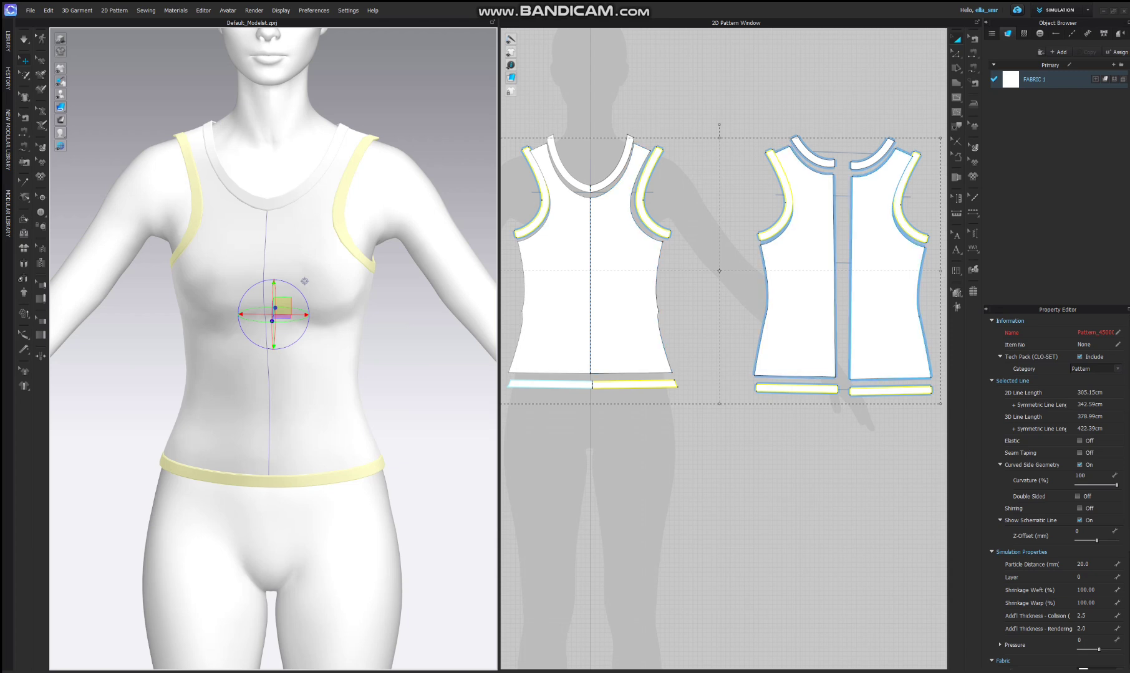
key("n")
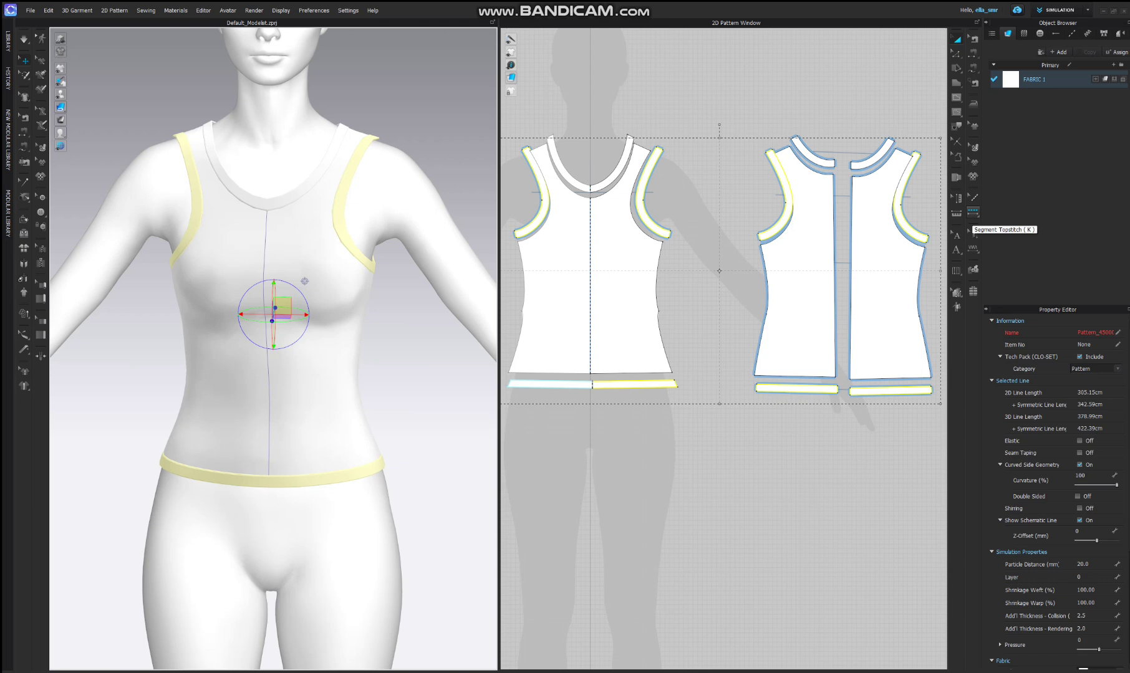
Step: Start Segment Topstitch and set the default topstitch to the Texture type with a 3/16" offset
left_click(973, 213)
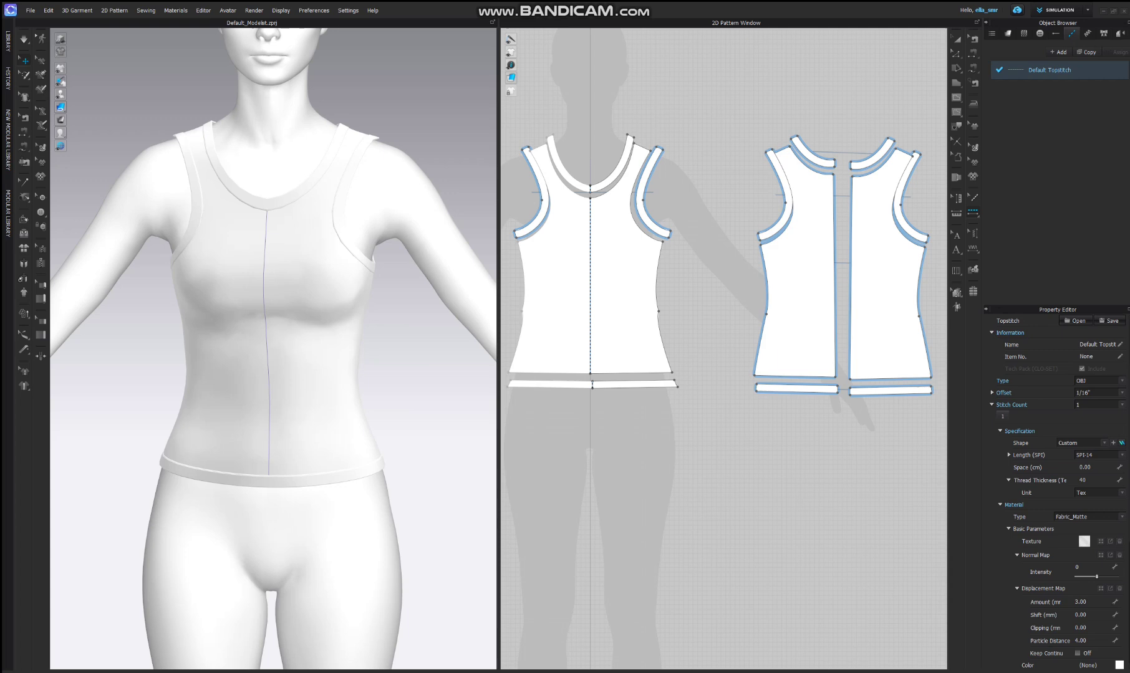
left_click(1098, 380)
left_click(1089, 393)
left_click(1097, 392)
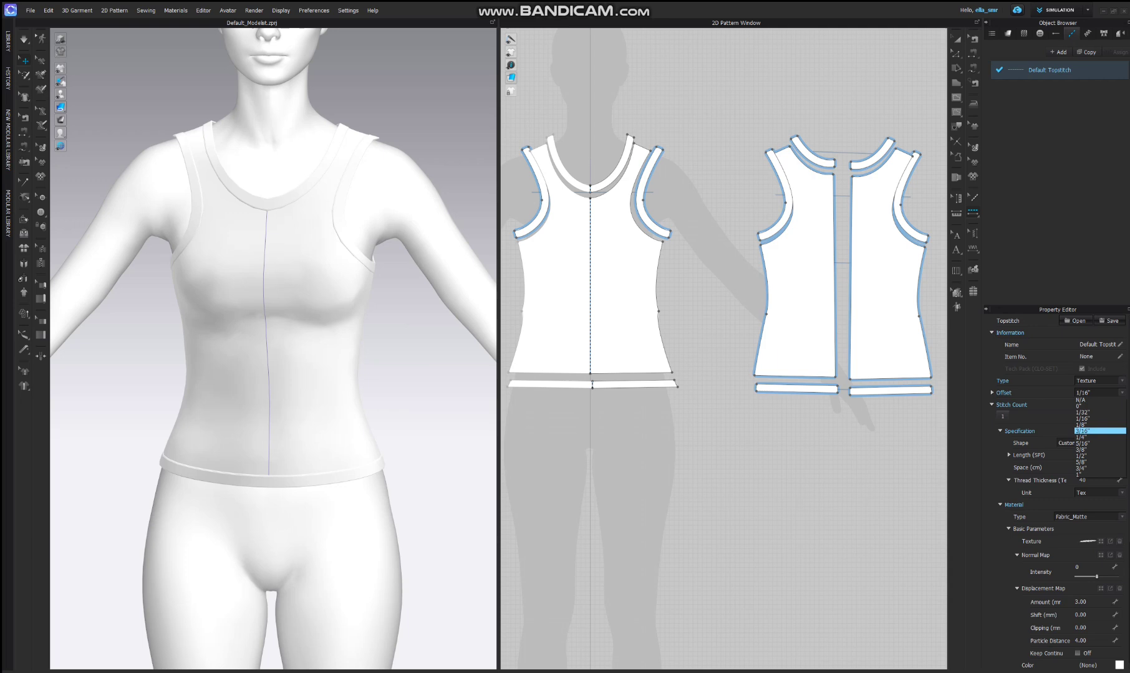
left_click(1098, 431)
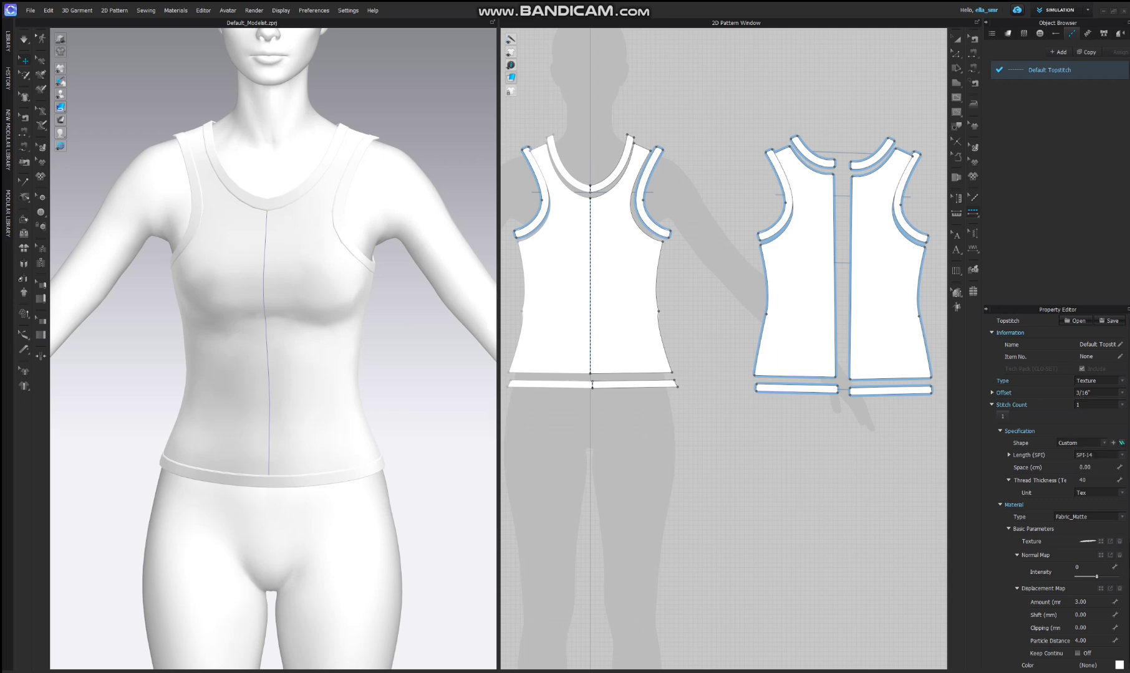
Step: Change the default topstitch material colour to a light grey
scroll(1057, 486, "down", 3)
left_click(1118, 559)
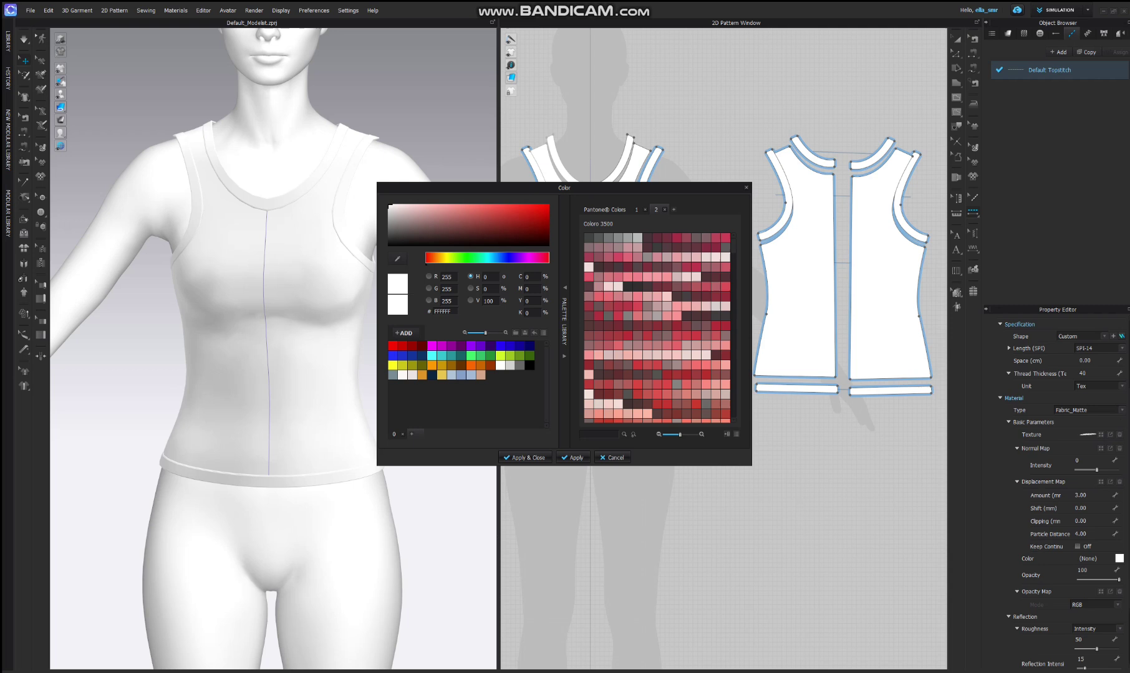
left_click(393, 374)
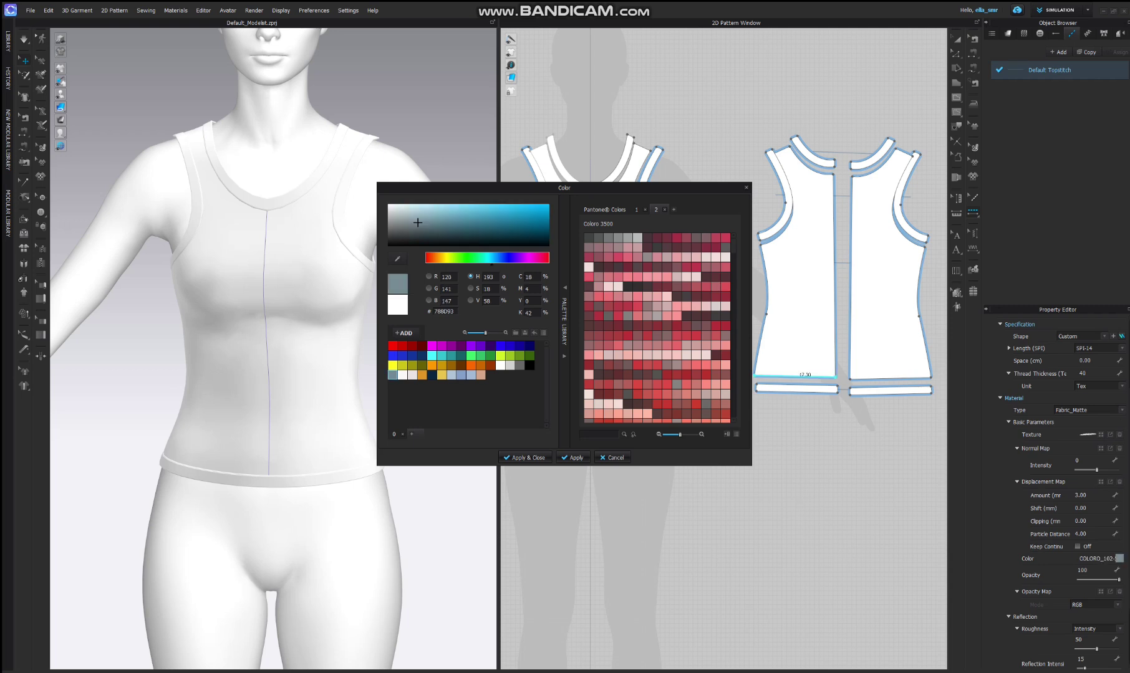
left_click(391, 214)
left_click(524, 458)
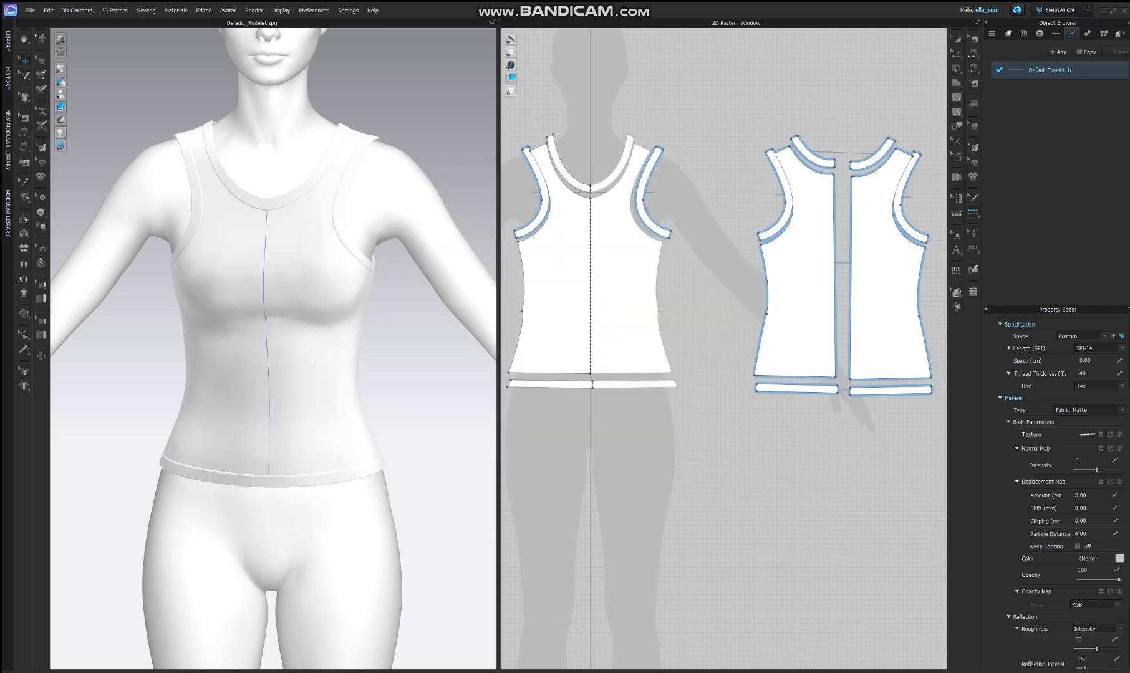
Step: Topstitch the front armhole, neck and hem bands along the edges sewn to the bodice
scroll(622, 182, "up", 5)
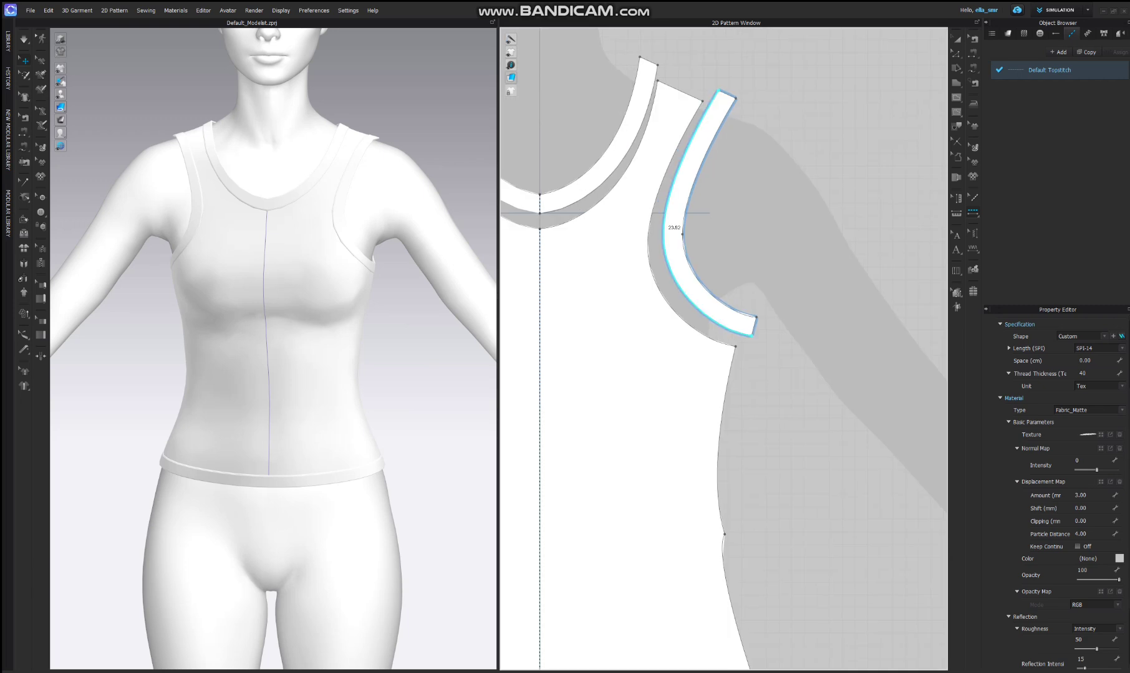
left_click(663, 232)
scroll(760, 225, "down", 5)
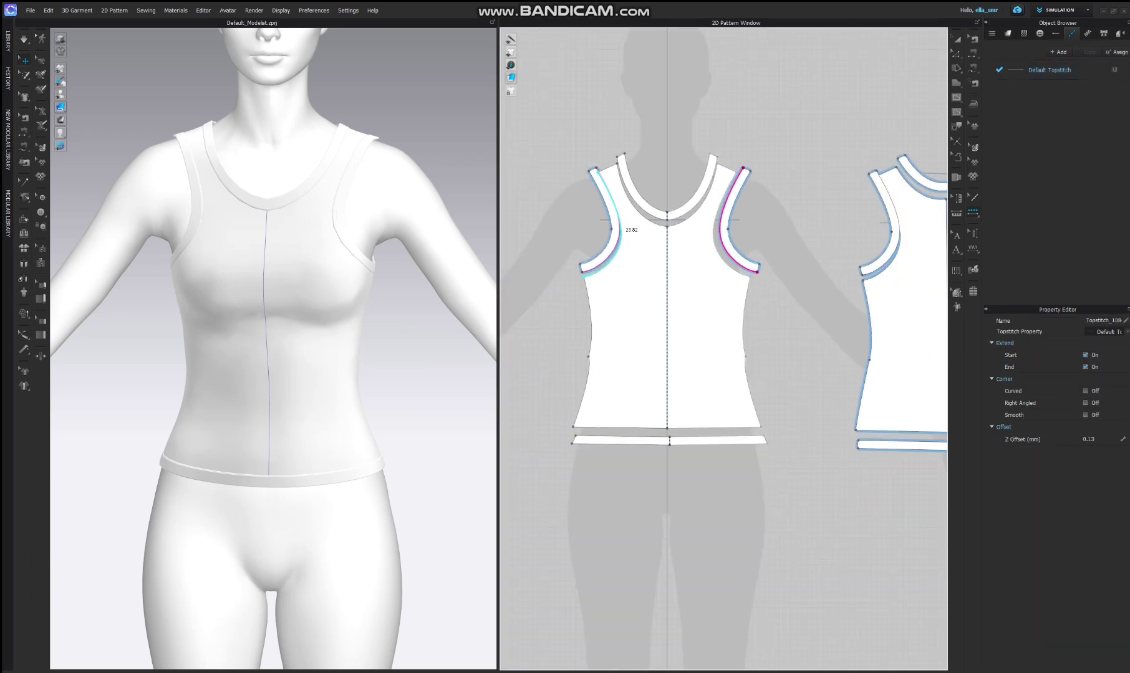
left_click(614, 231)
left_click(707, 198)
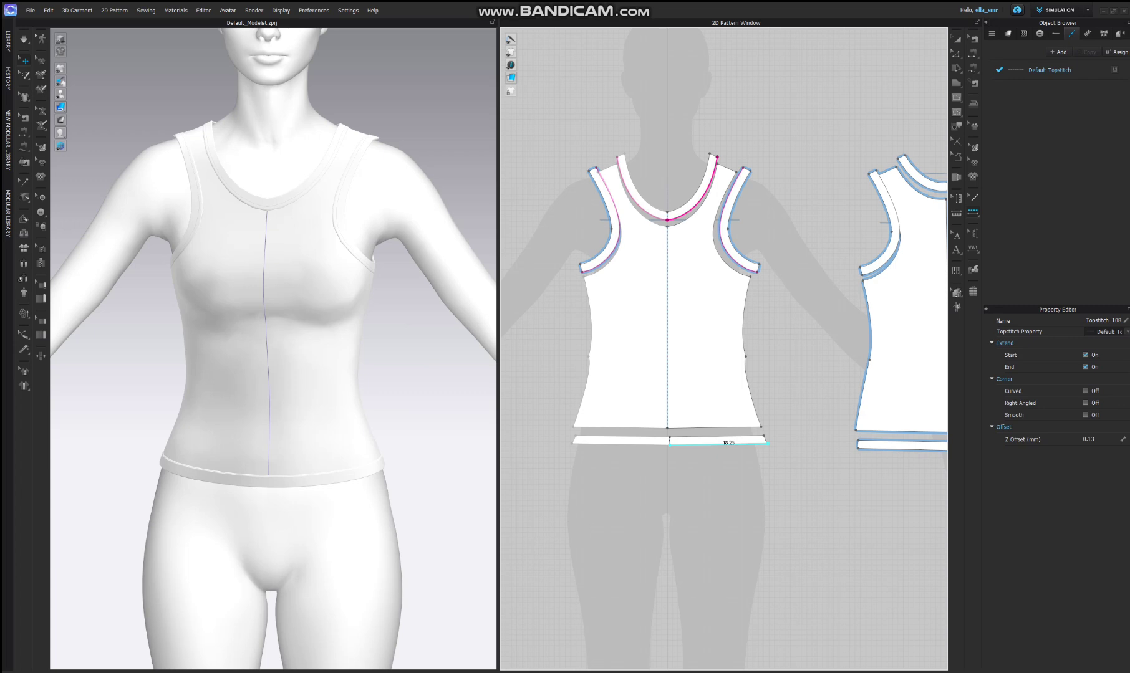
left_click(717, 437)
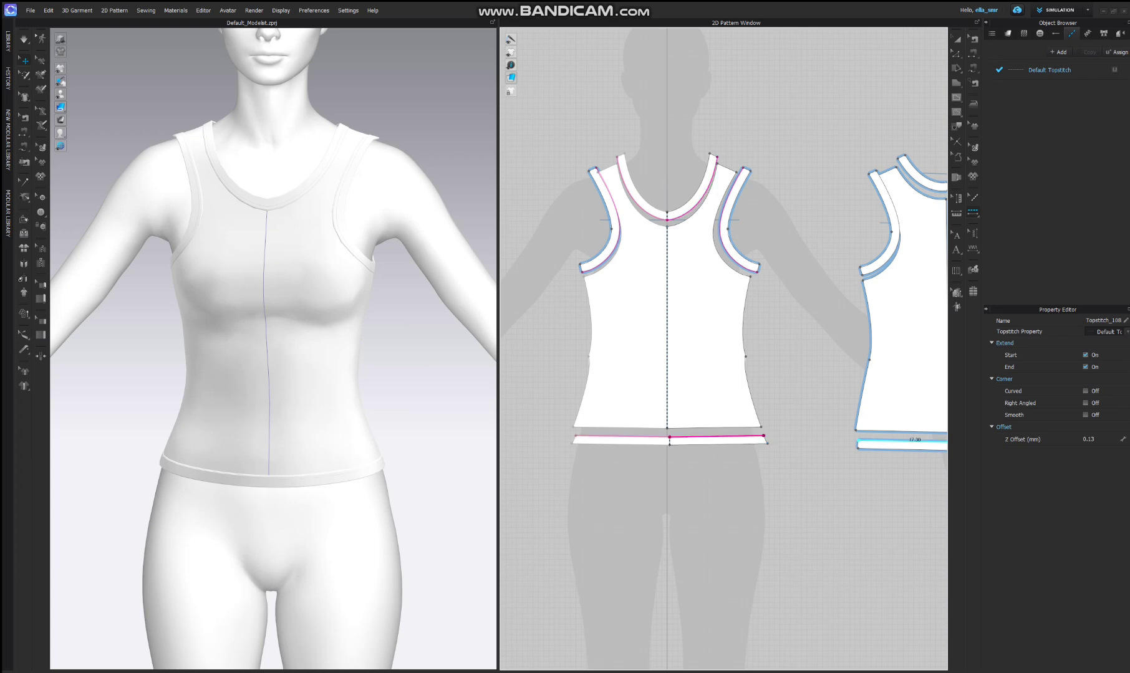
Step: Topstitch the back armhole, neck and hem bands along the edges sewn to the bodice
left_click(898, 232)
middle_click_drag(904, 241, 768, 282)
left_click(859, 226)
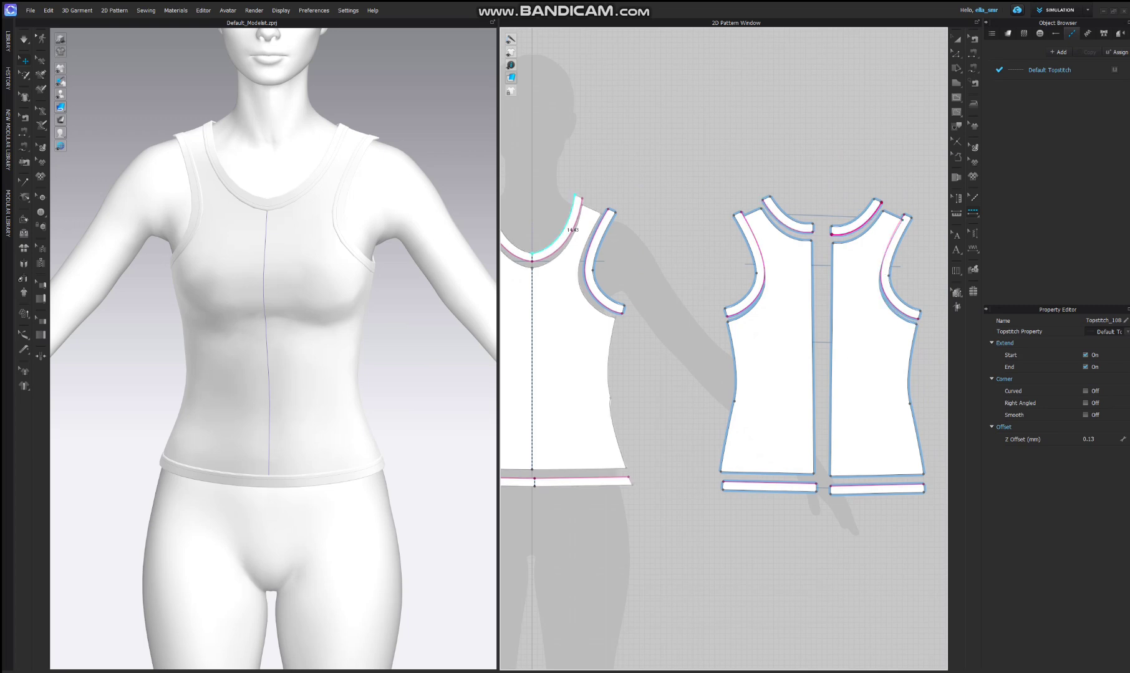
Step: Check the stitching close up on the garment and set the default topstitch's thread thickness to 100 Tex
key("a")
scroll(281, 357, "down", 4)
middle_click_drag(345, 174, 295, 306)
scroll(295, 305, "down", 3)
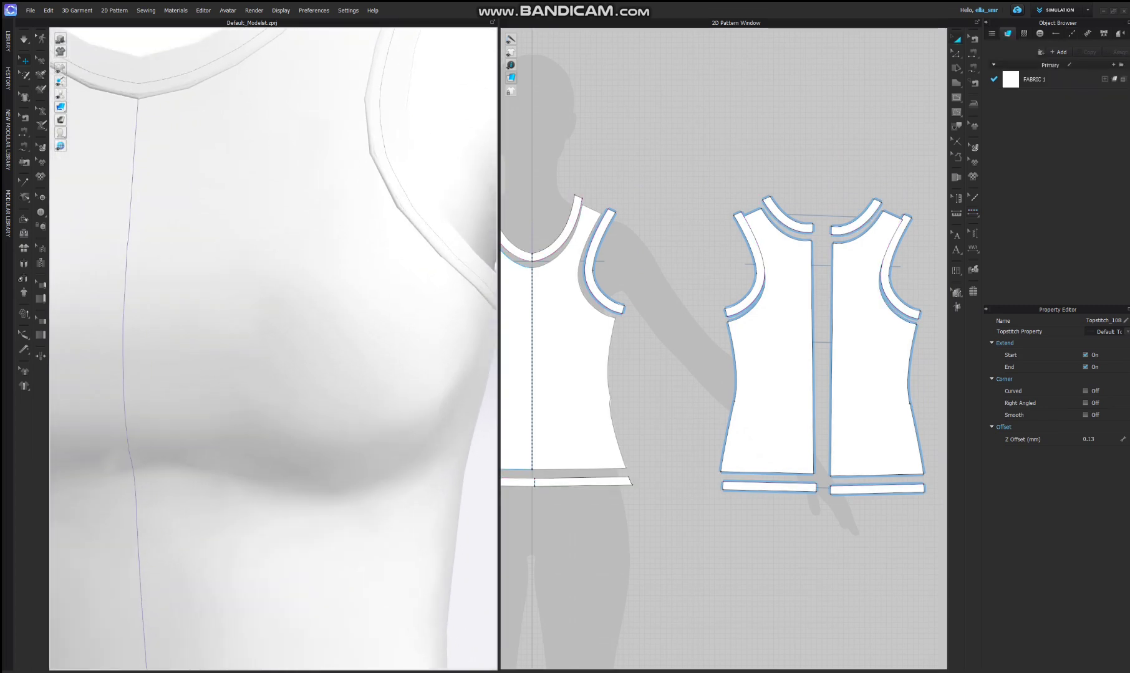
middle_click_drag(287, 175, 277, 373)
scroll(277, 350, "down", 3)
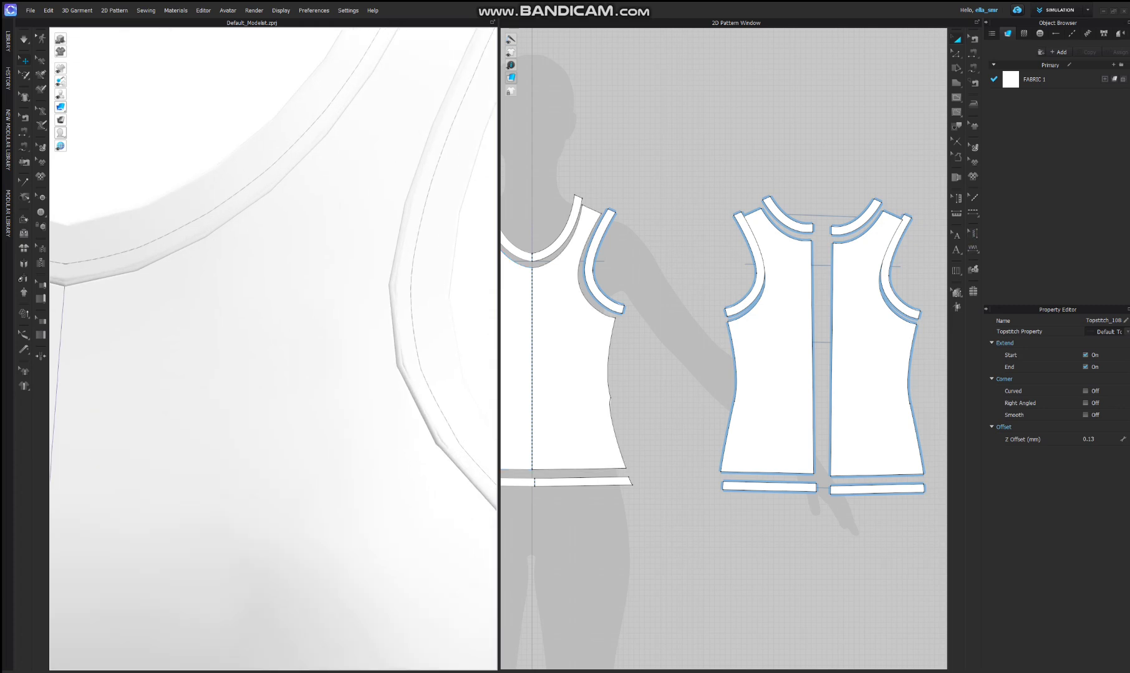
left_click(972, 212)
left_click(1023, 71)
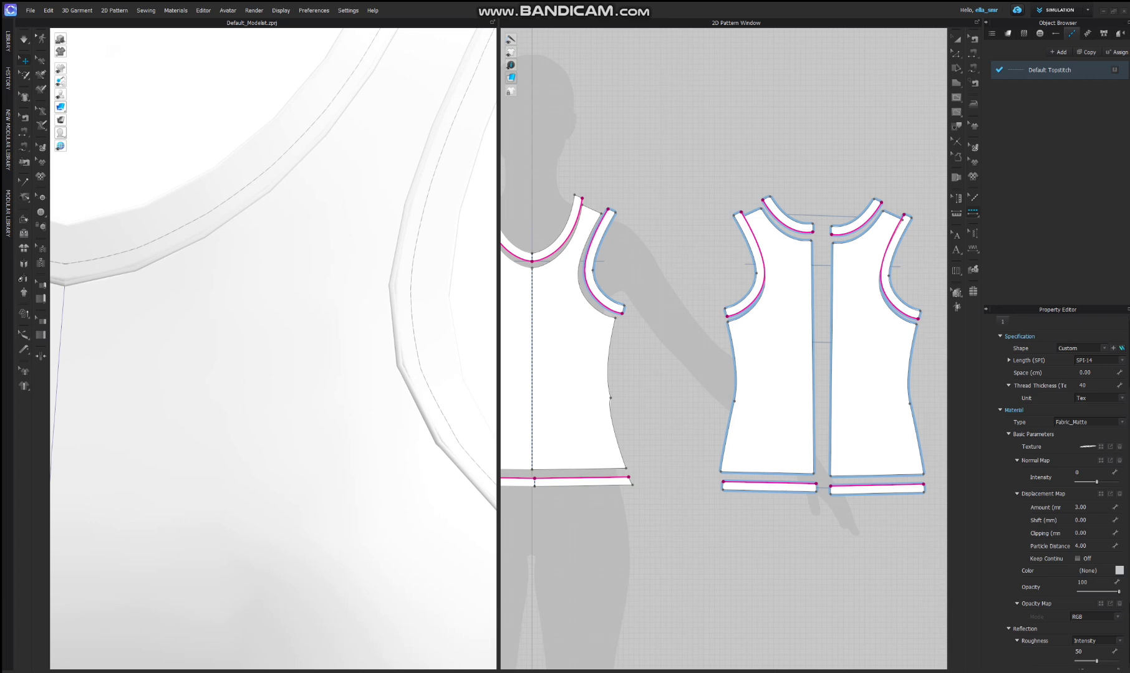
left_click(1091, 386)
type("100")
key("Return")
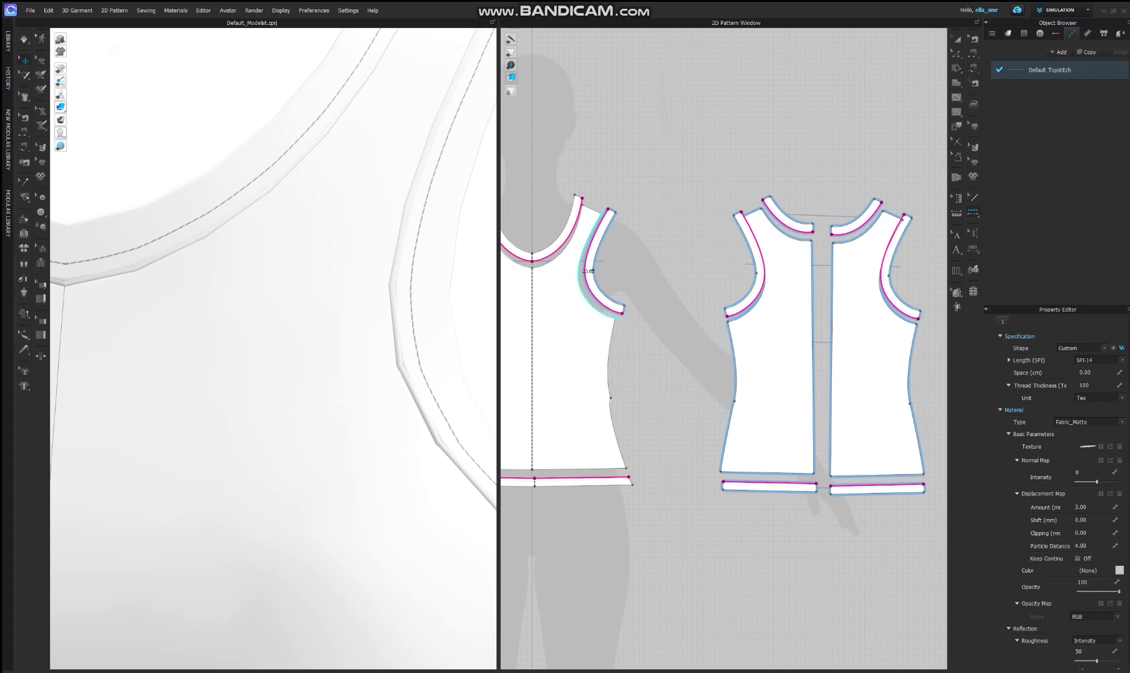
Step: Set the particle distance of all pattern pieces to 10 mm and simulate the garment
scroll(273, 349, "up", 4)
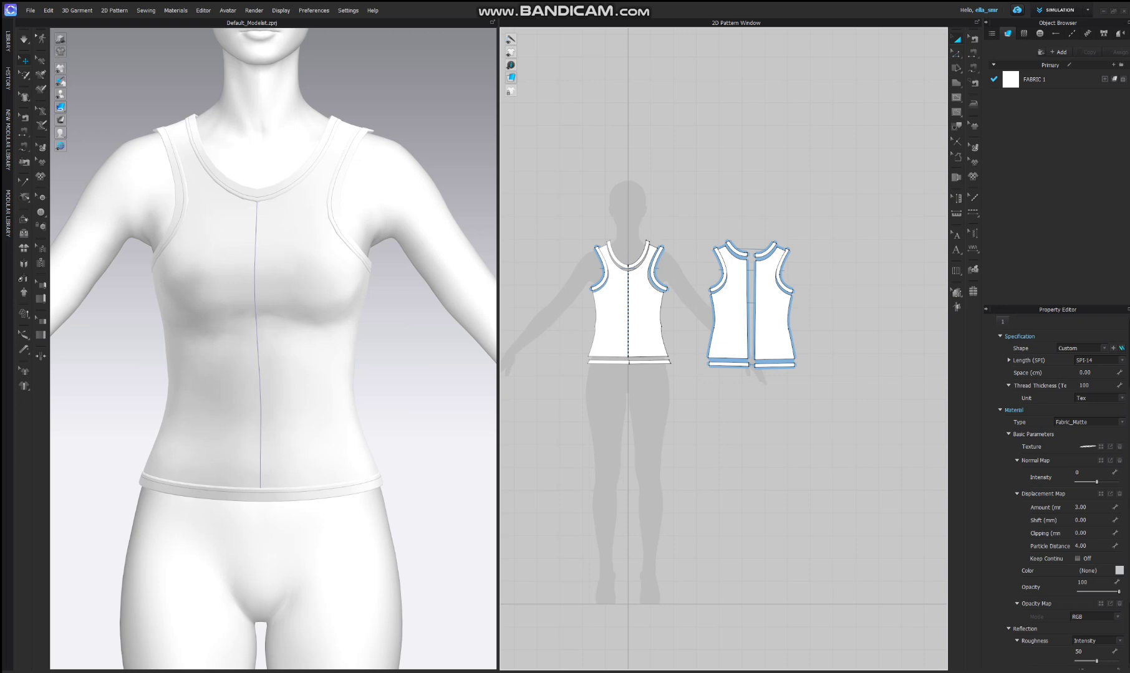
left_click_drag(859, 176, 527, 465)
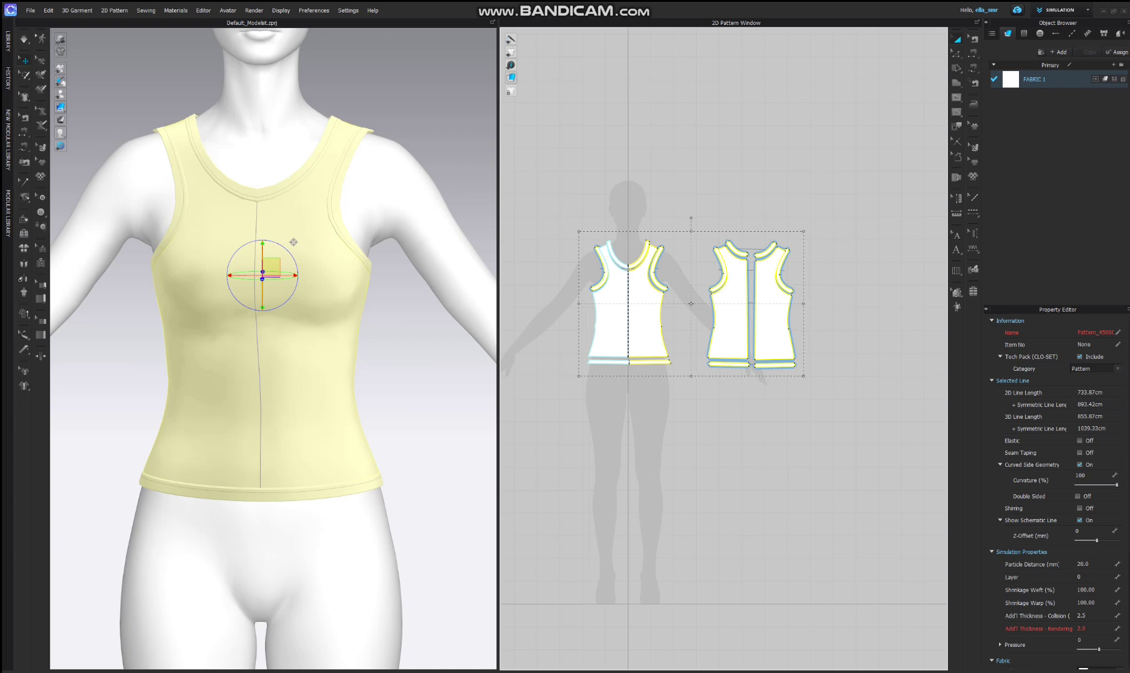
scroll(1055, 488, "down", 4)
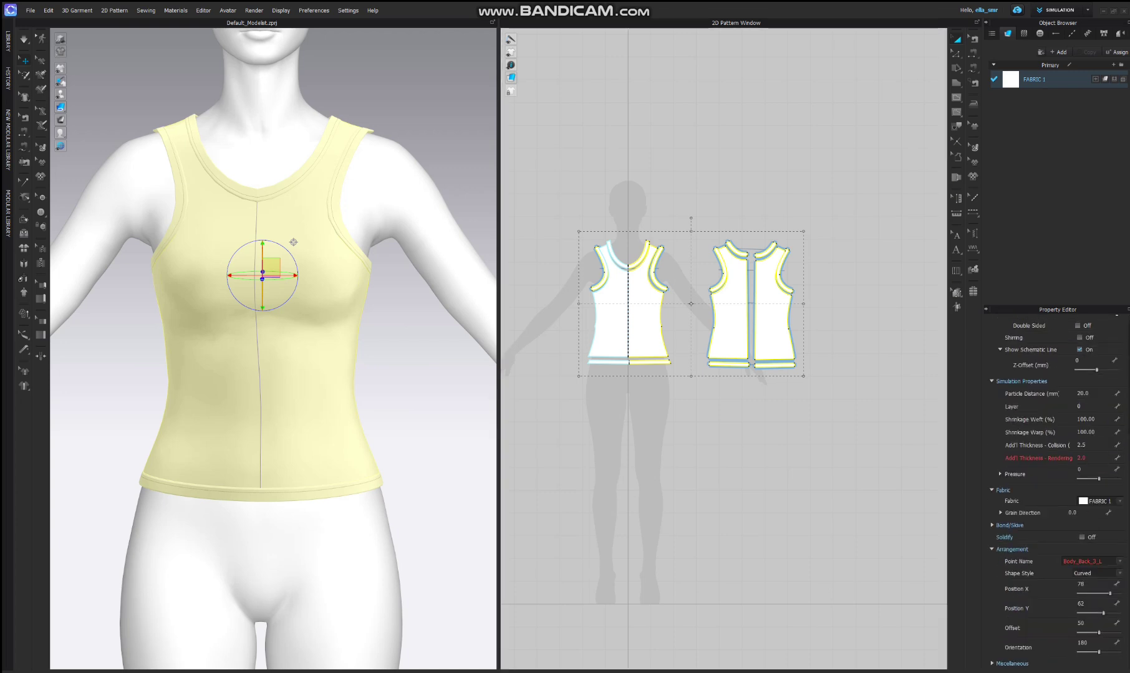
left_click(1088, 393)
type("10")
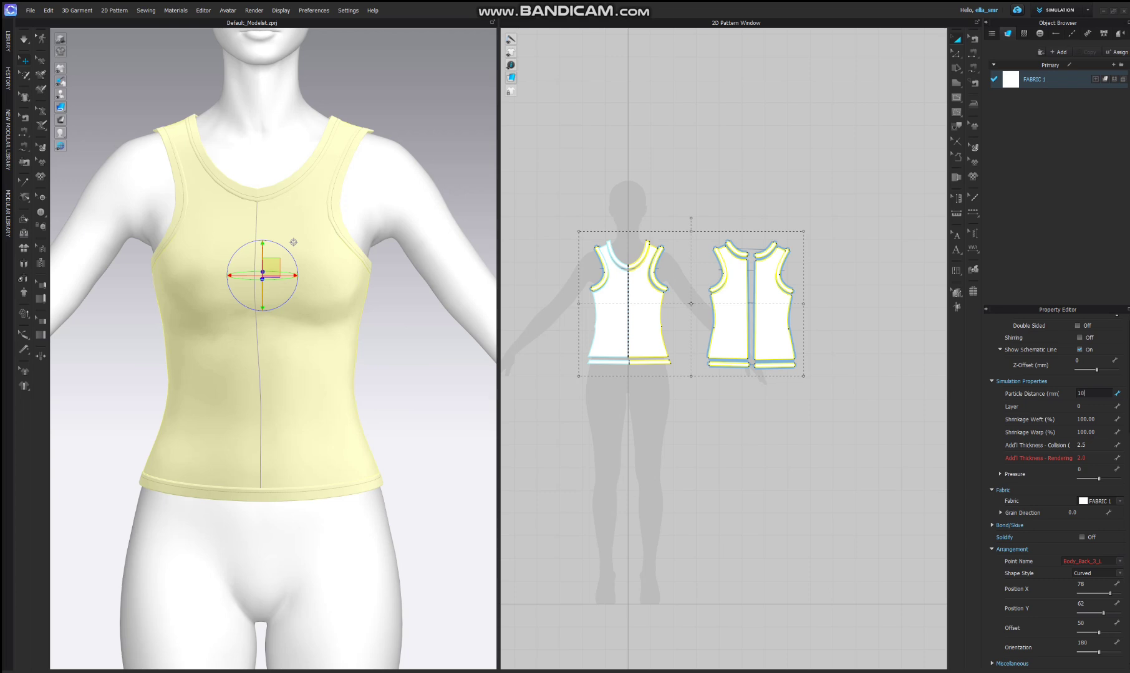
key("Return")
key("space")
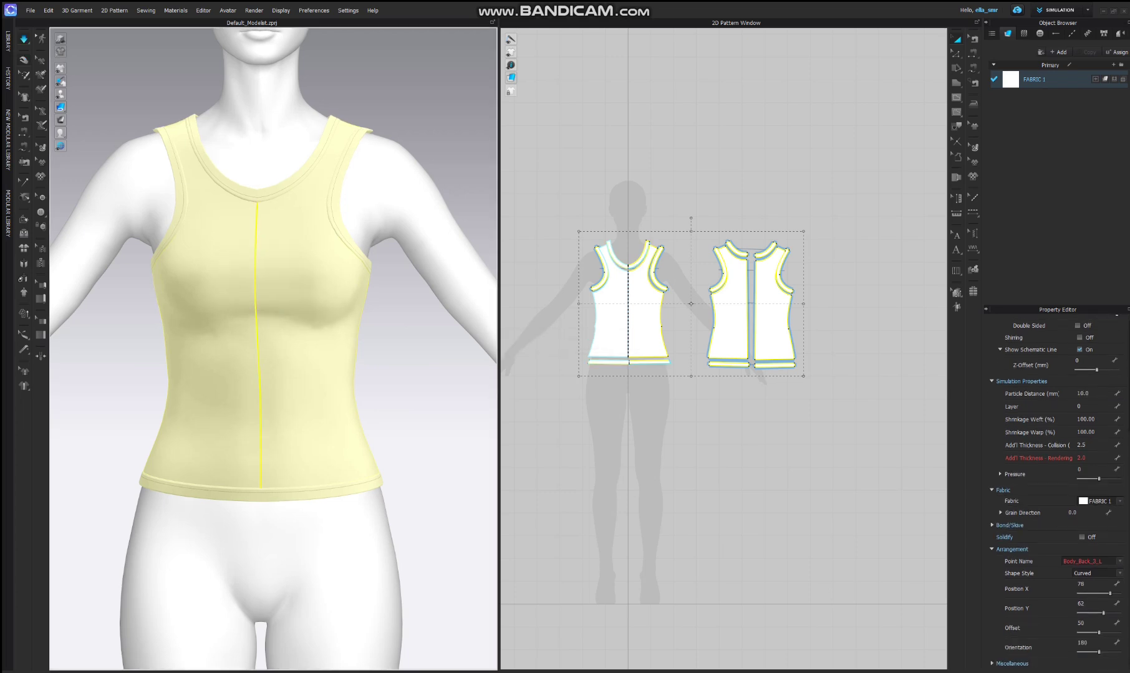
key("w")
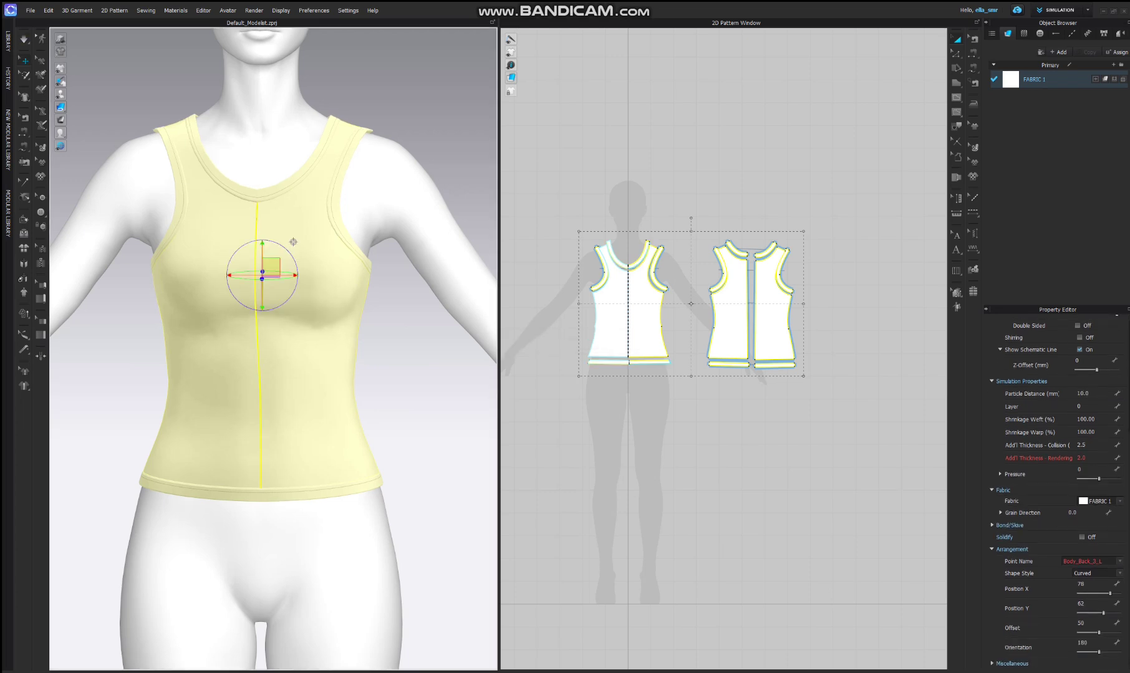
key("q")
Step: Open the render window and render the top without the avatar, viewing it from the back, side and front
left_click(254, 10)
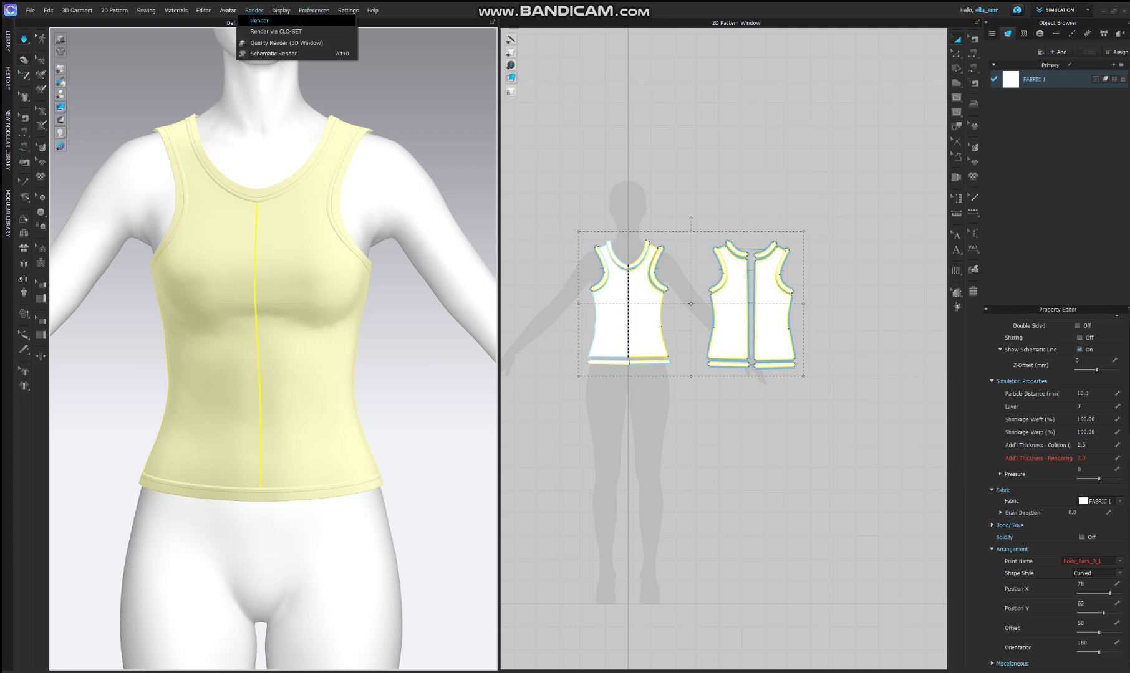
left_click(258, 28)
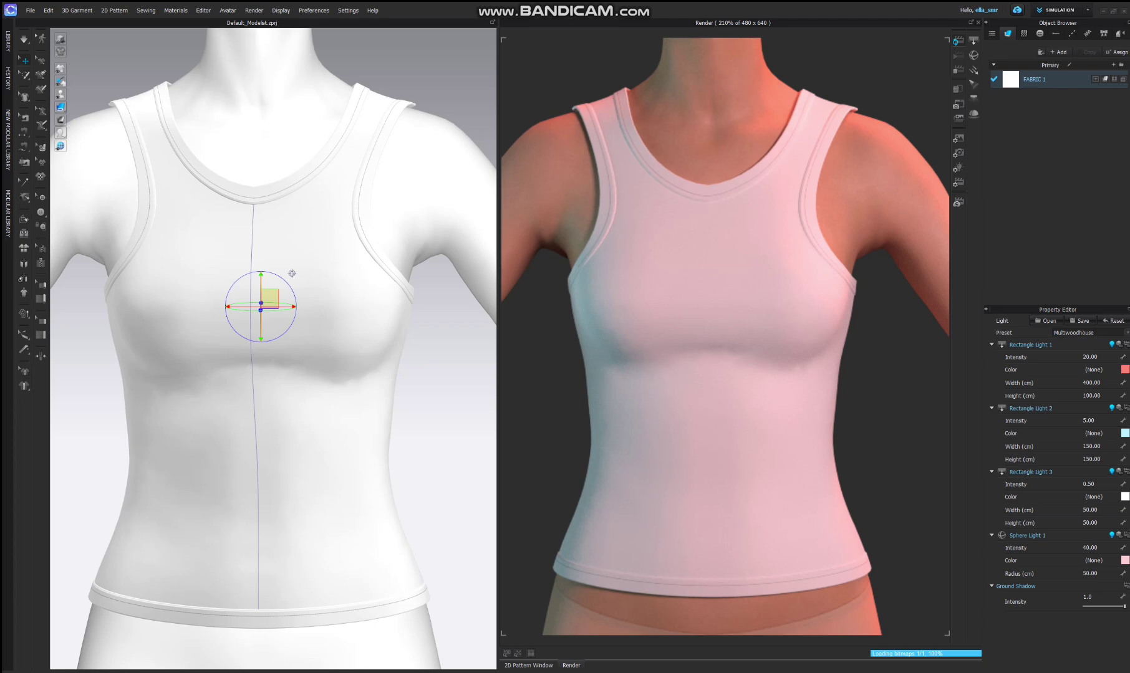
right_click_drag(349, 275, 125, 275)
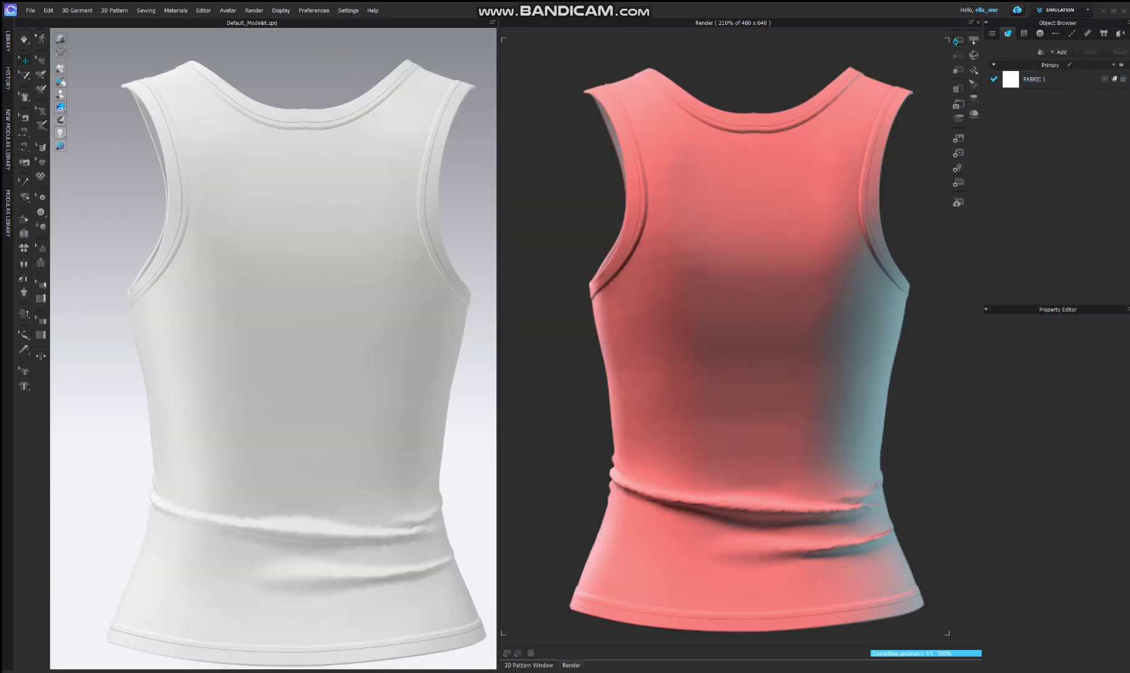
key("4")
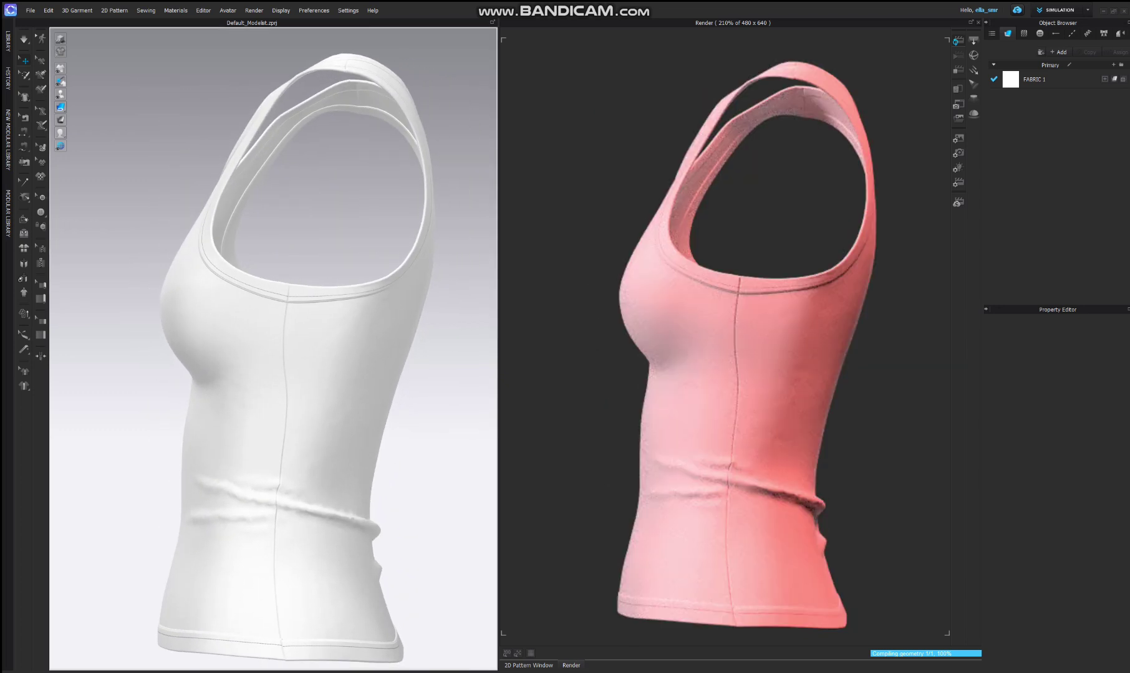
key("2")
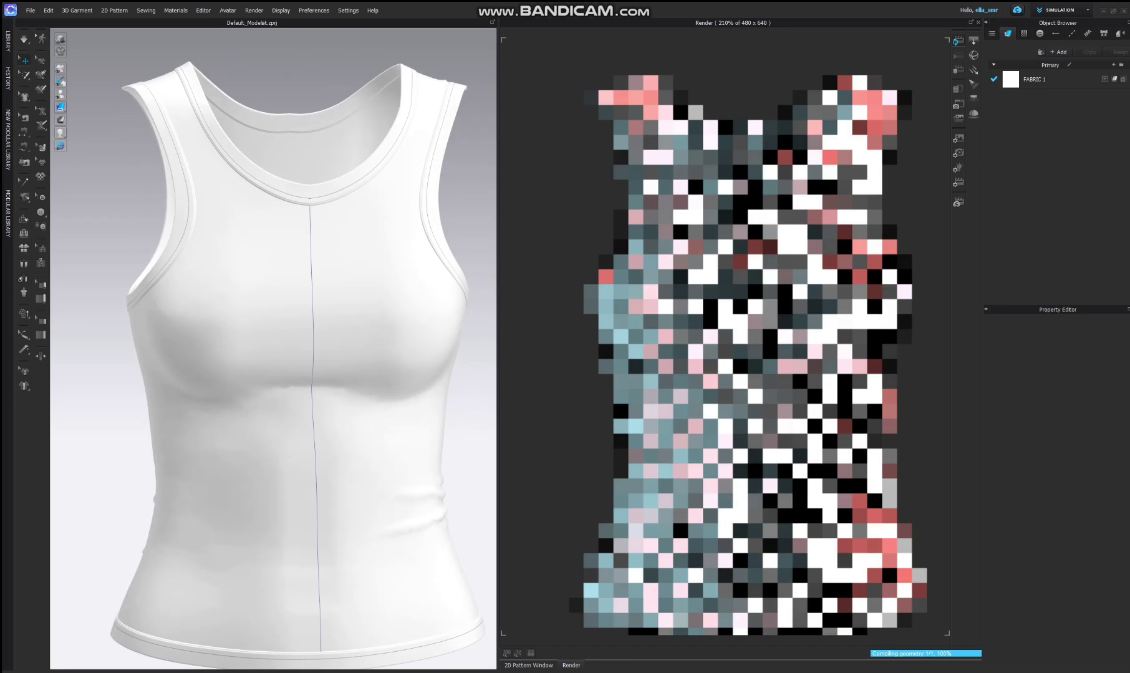
right_click(809, 449)
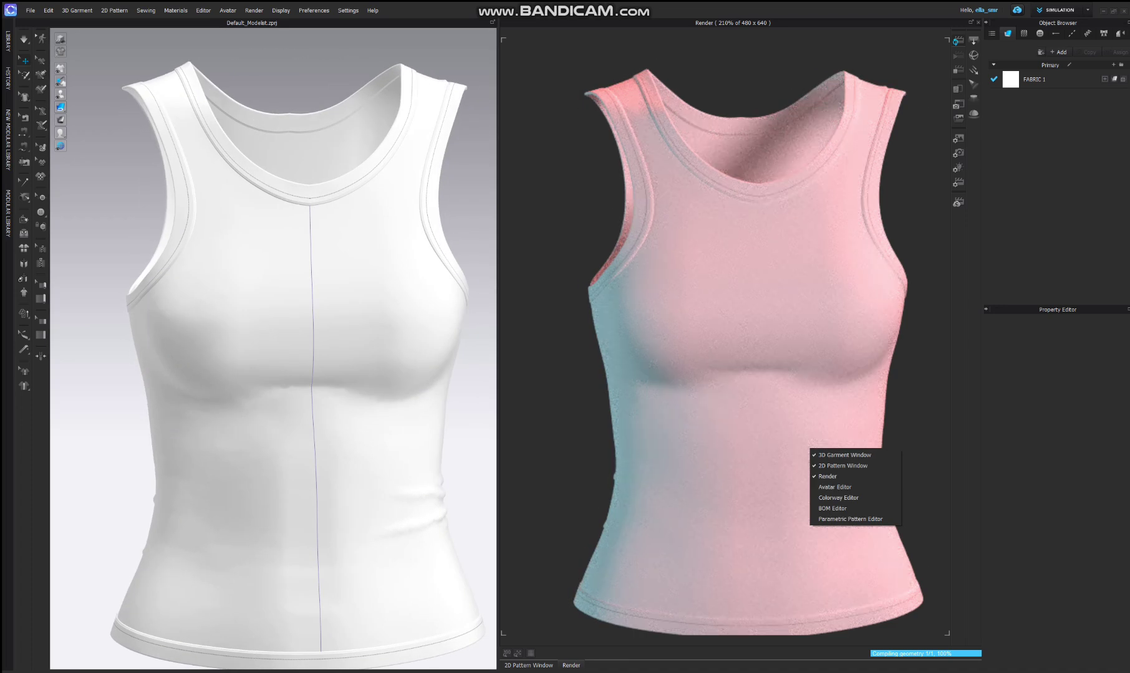
key("Escape")
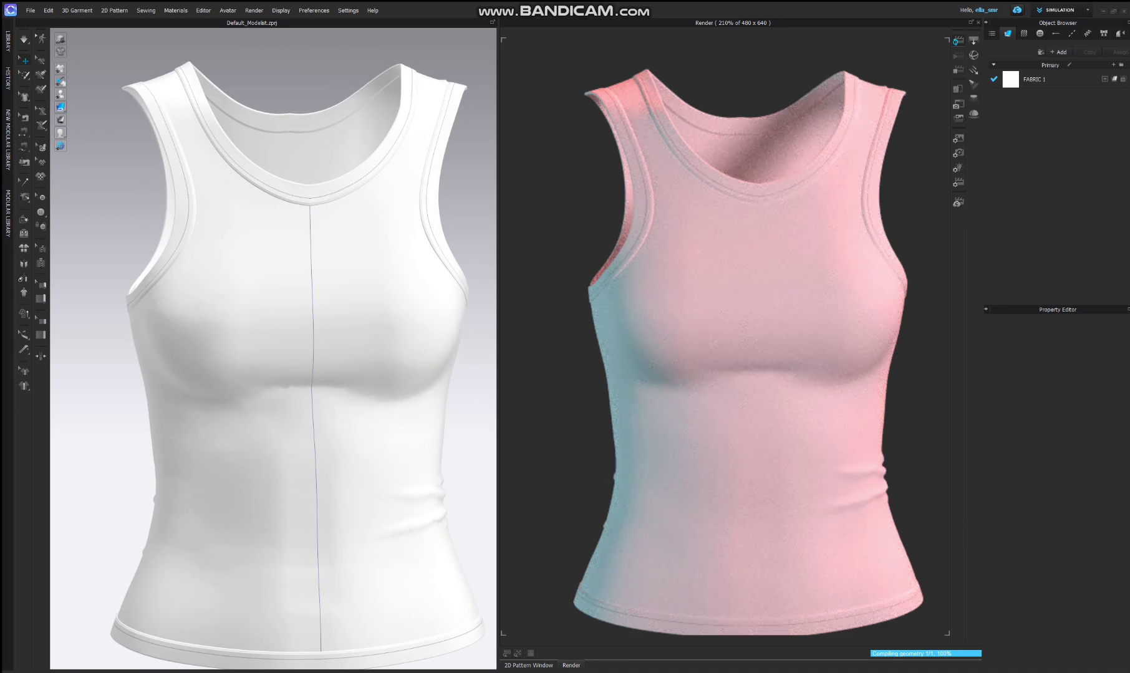